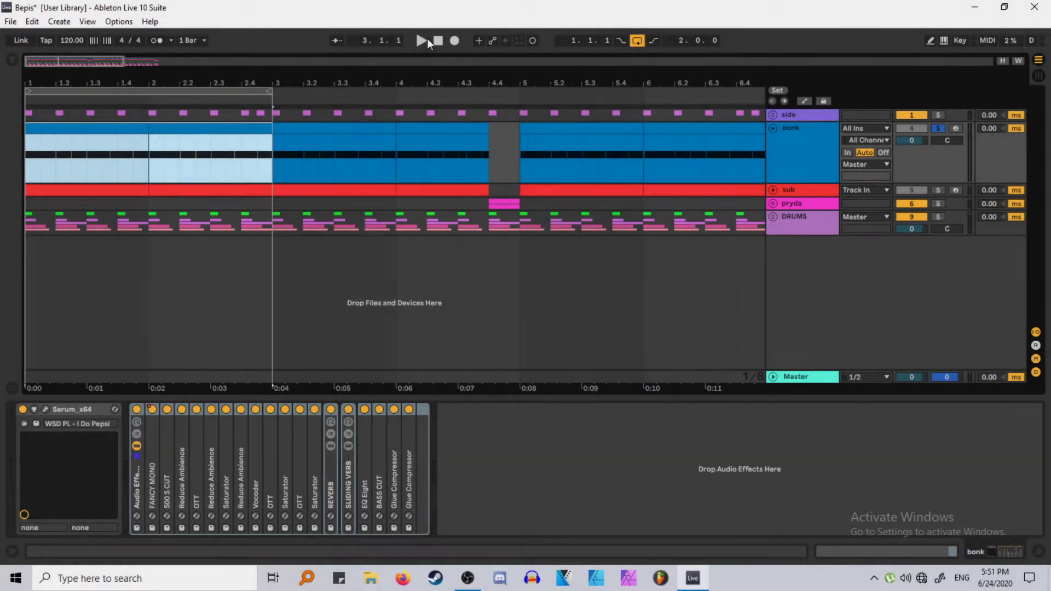
Play back the two-bar loop of the bonk track and save the set.
{"action": "left_click", "coordinate": [428, 40]}
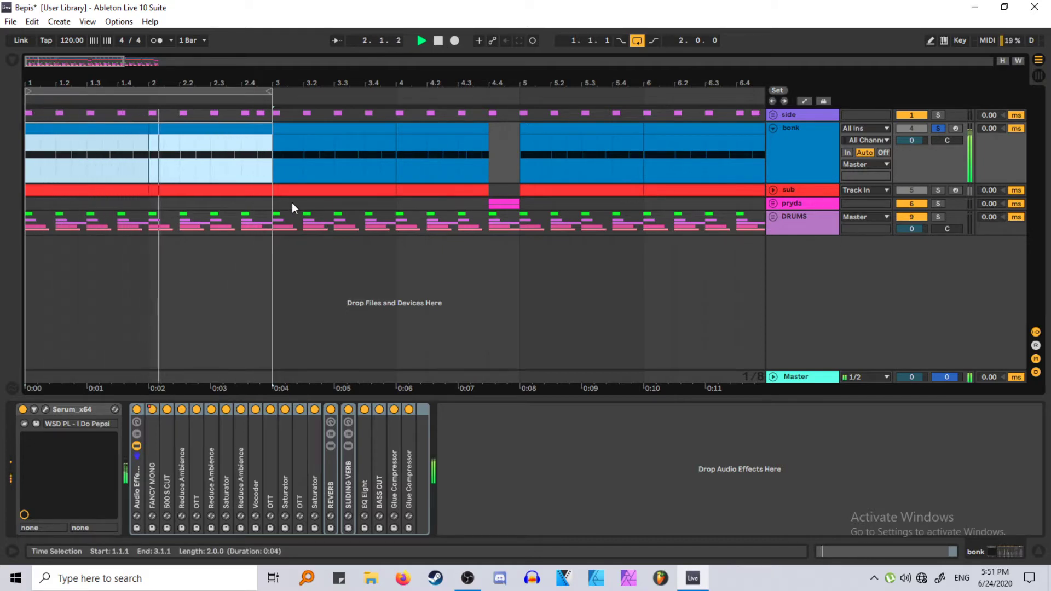
{"action": "key", "text": "space"}
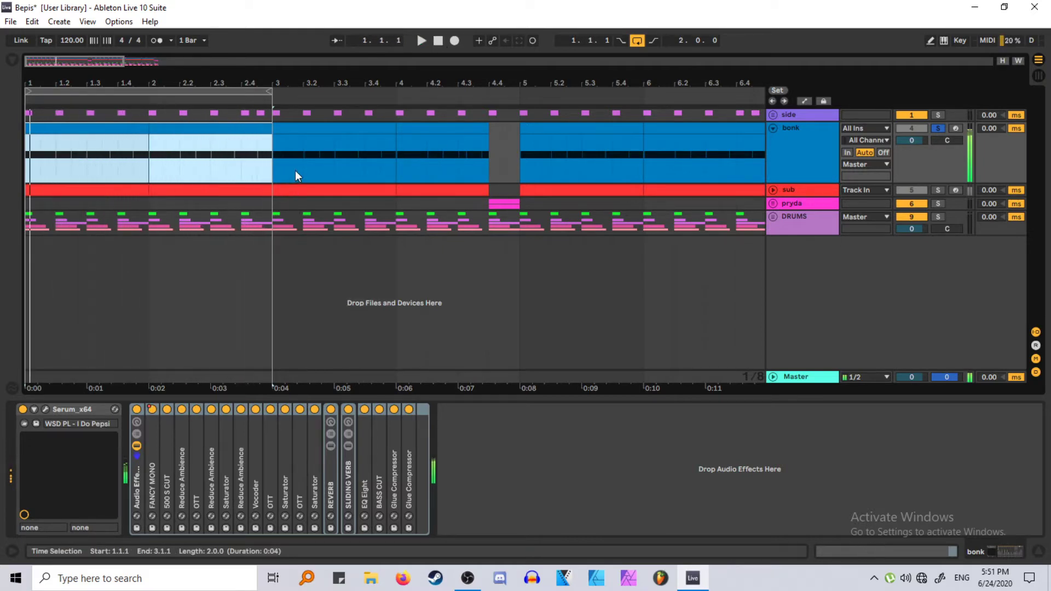
{"action": "key", "text": "ctrl+s"}
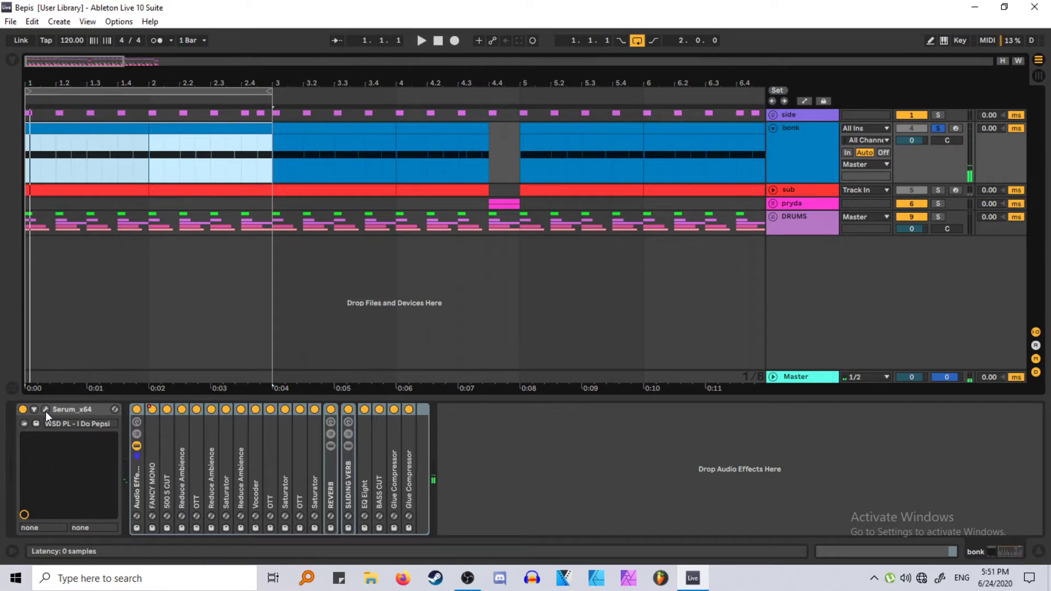
Bypass the bonk track's audio effect rack and open its Serum synth window over the arrangement.
{"action": "left_click", "coordinate": [45, 410]}
{"action": "left_click_drag", "start_coordinate": [403, 66], "coordinate": [446, 67]}
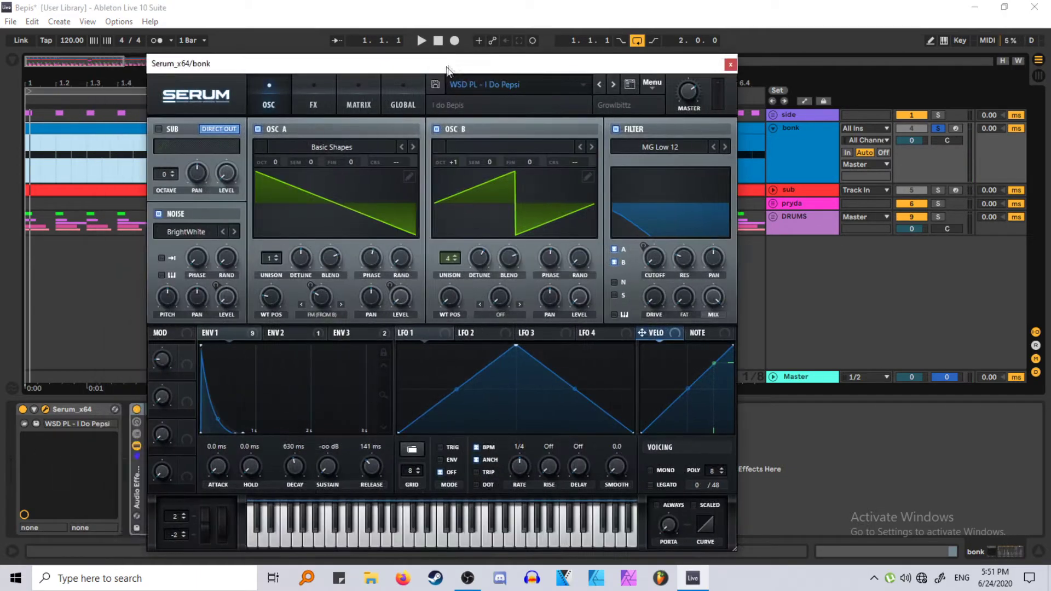
{"action": "left_click", "coordinate": [728, 65]}
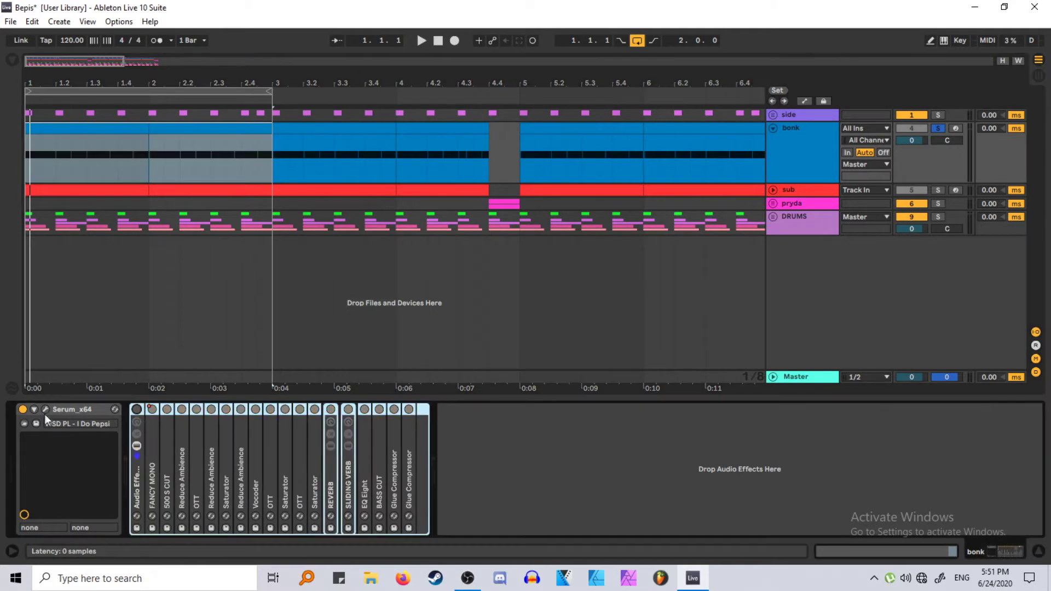
{"action": "left_click", "coordinate": [45, 409]}
{"action": "left_click_drag", "start_coordinate": [498, 67], "coordinate": [512, 60]}
Audition the dry Serum patch and turn off the sub oscillator's Direct Out.
{"action": "key", "text": "space"}
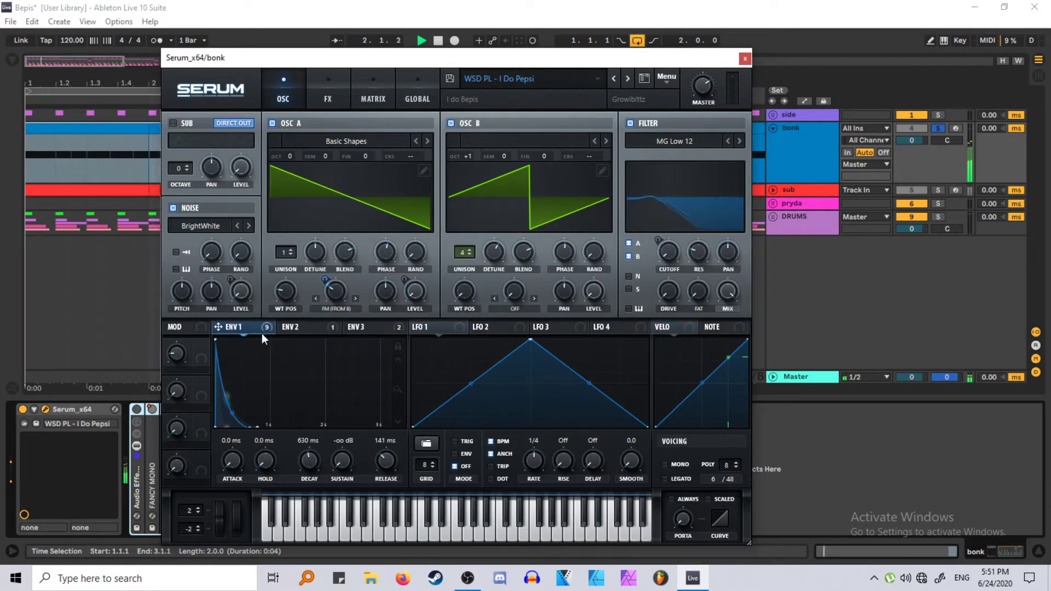
{"action": "key", "text": "space"}
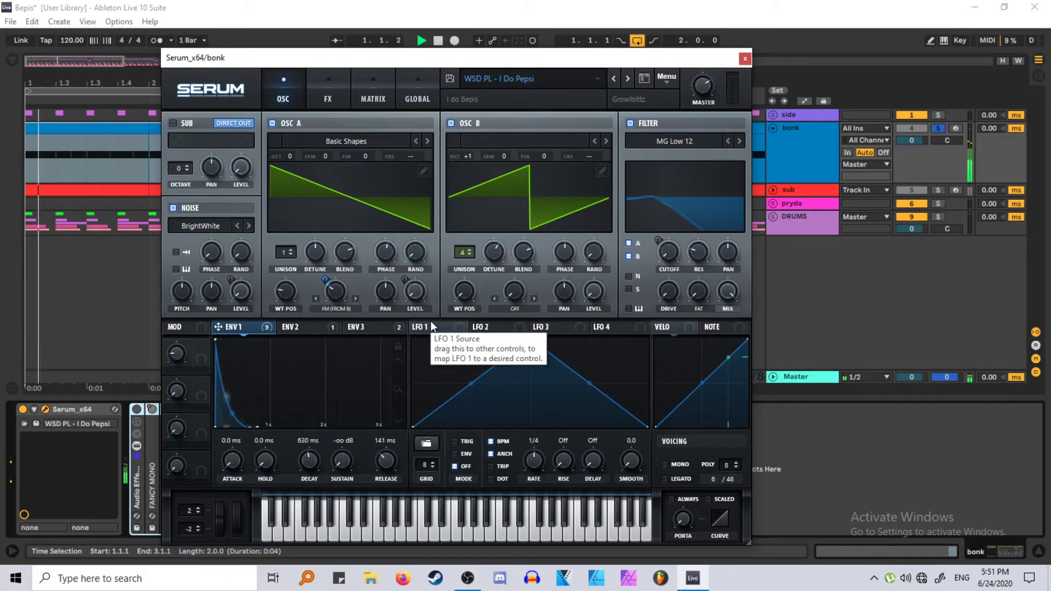
{"action": "left_click", "coordinate": [330, 97]}
{"action": "left_click", "coordinate": [286, 96]}
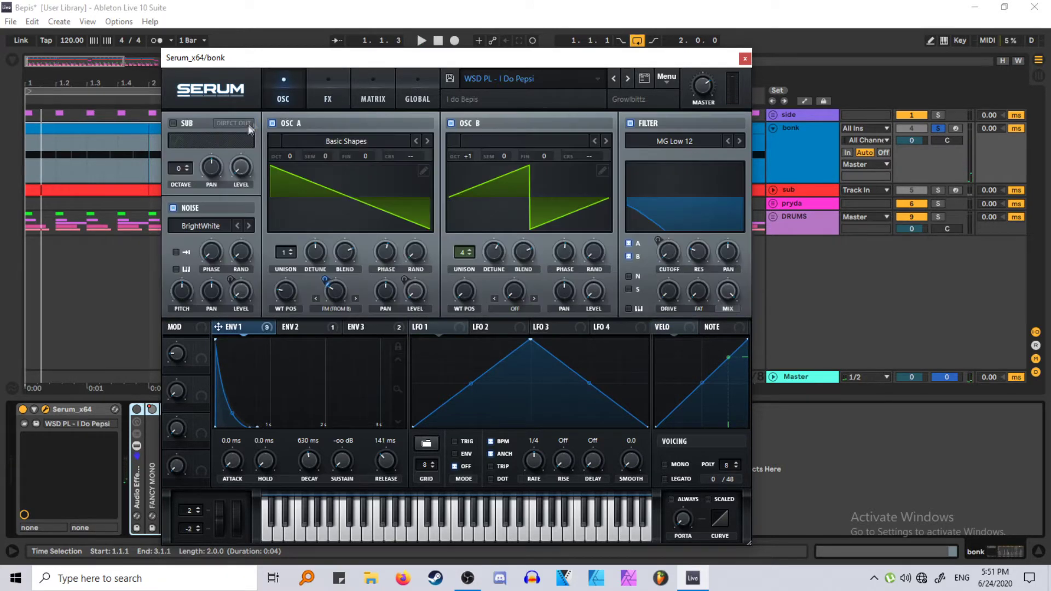
Check the patch's effects, return to its oscillators and save the set.
{"action": "left_click", "coordinate": [330, 98]}
{"action": "left_click", "coordinate": [283, 97]}
{"action": "key", "text": "ctrl+s"}
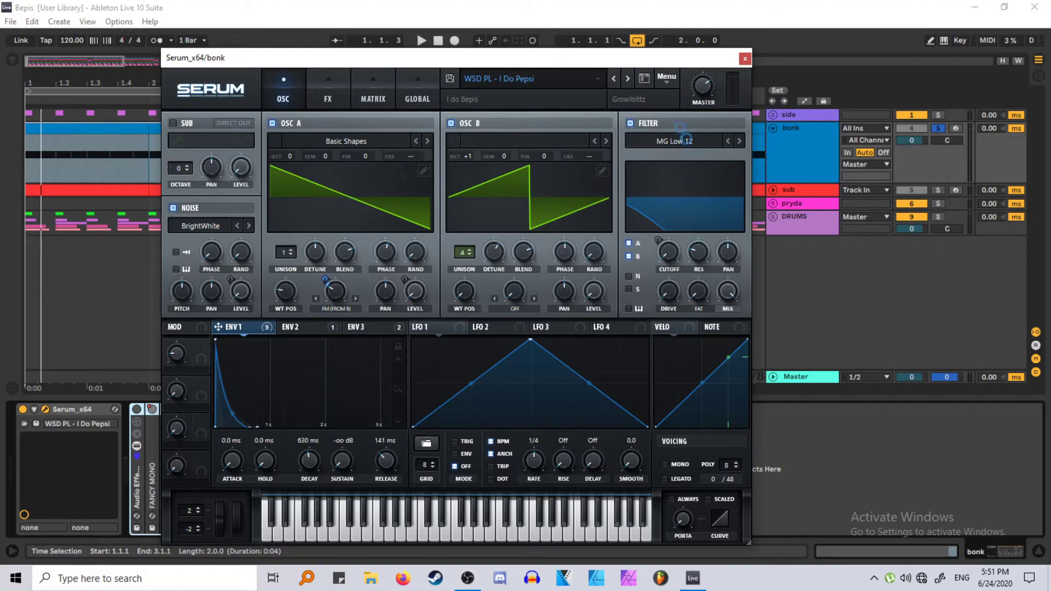
Move the Serum window clear of the controls and examine the settings of envelopes 2 and 1.
{"action": "left_click_drag", "start_coordinate": [604, 57], "coordinate": [638, 50]}
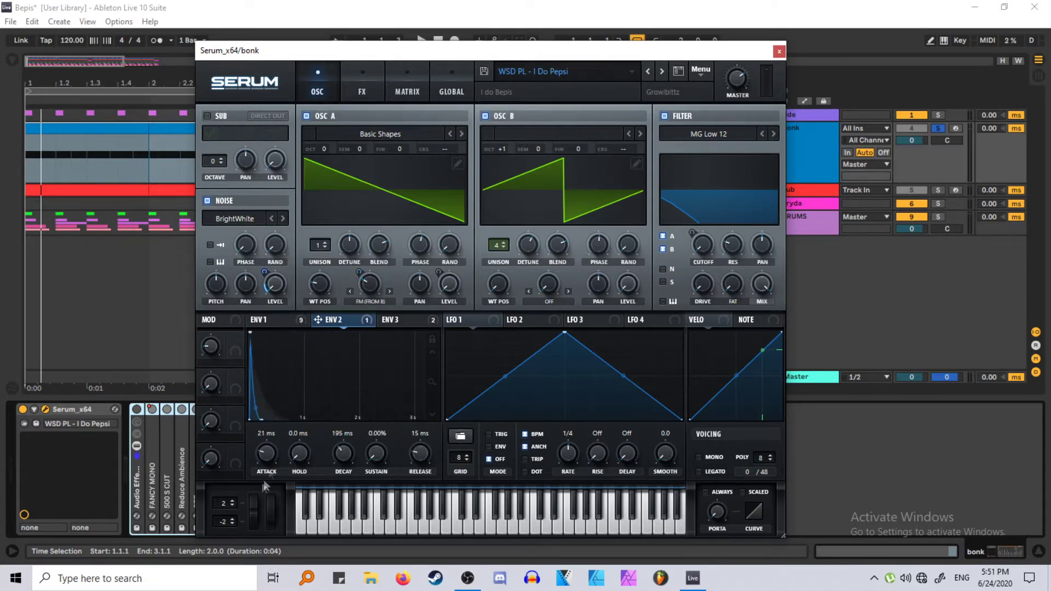
{"action": "left_click", "coordinate": [339, 319]}
{"action": "left_click", "coordinate": [289, 321]}
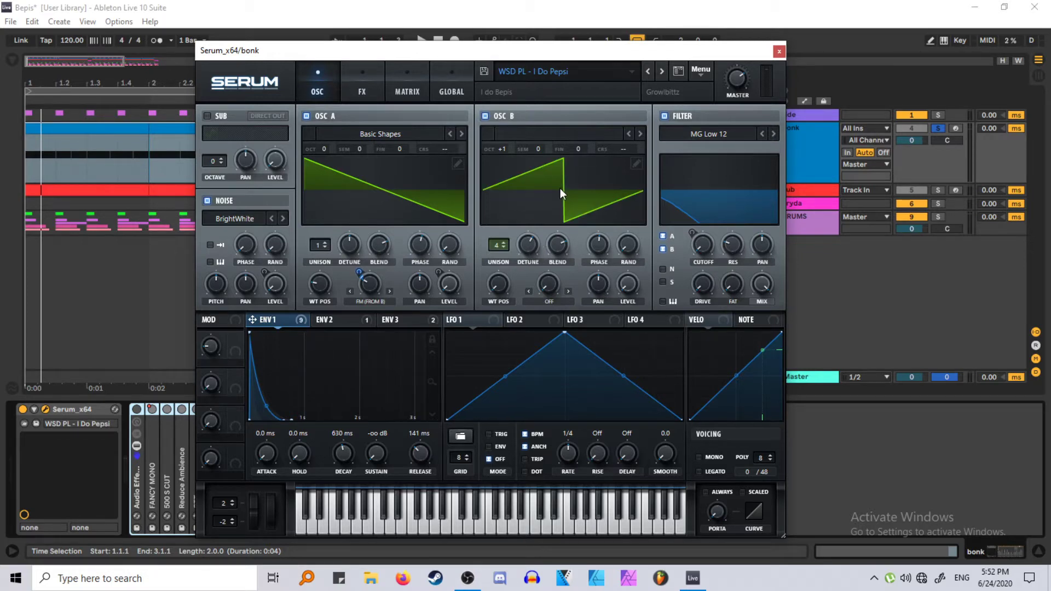
Check Serum's global settings and return to the oscillator view without saving the preset.
{"action": "left_click", "coordinate": [484, 73]}
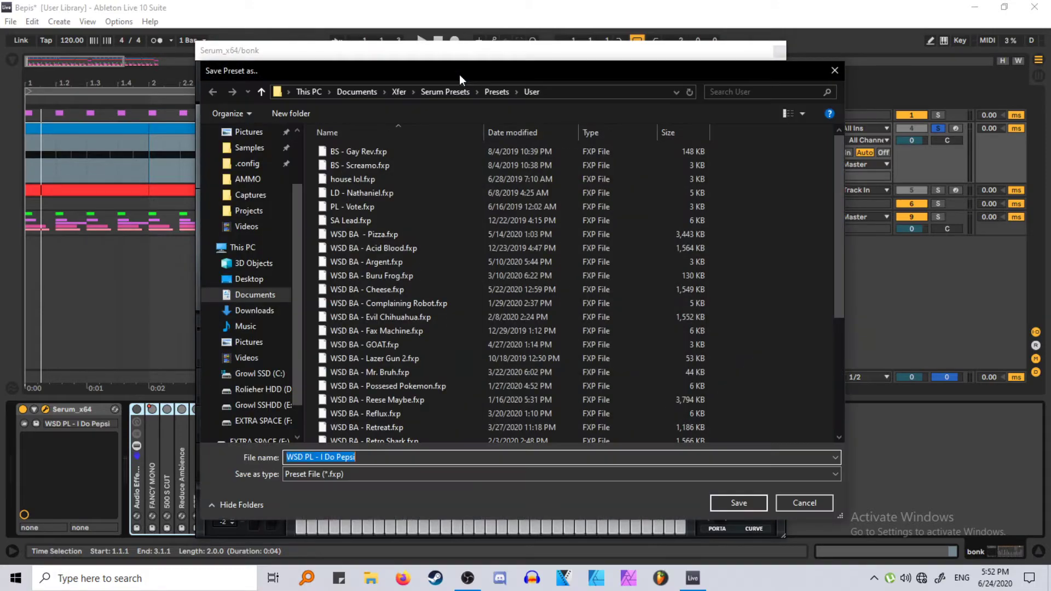
{"action": "key", "text": "Escape"}
{"action": "left_click", "coordinate": [456, 78]}
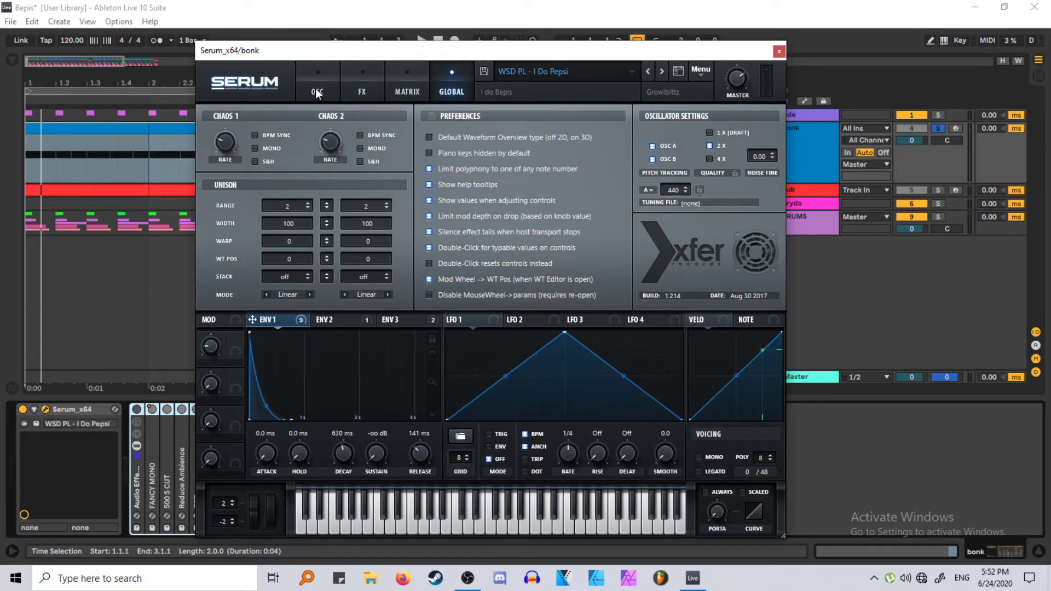
{"action": "left_click", "coordinate": [317, 92]}
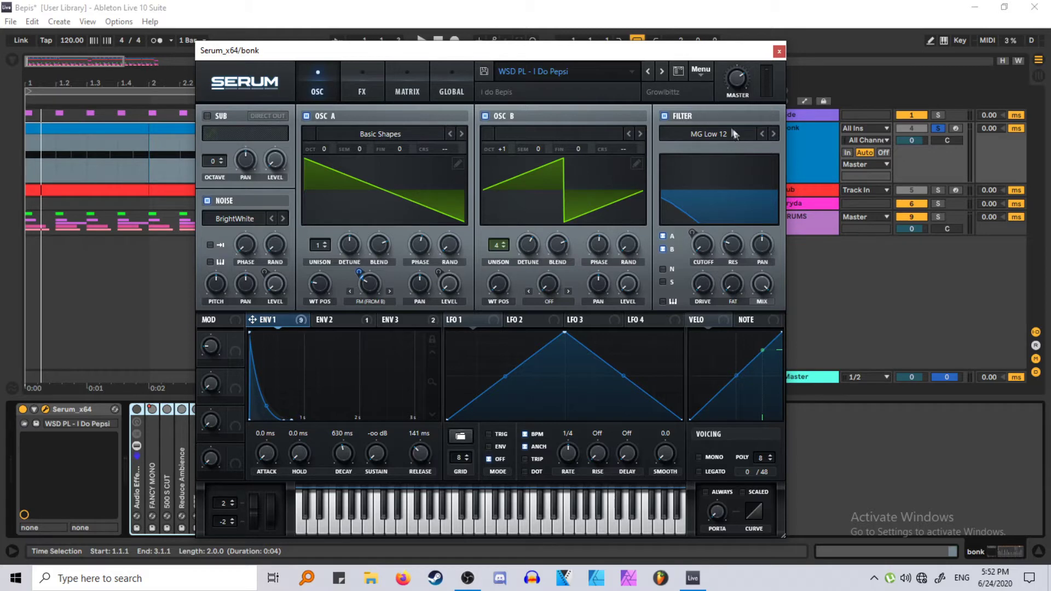
Examine the settings of envelopes 2 and 3 and the controls they modulate.
{"action": "left_click", "coordinate": [358, 322]}
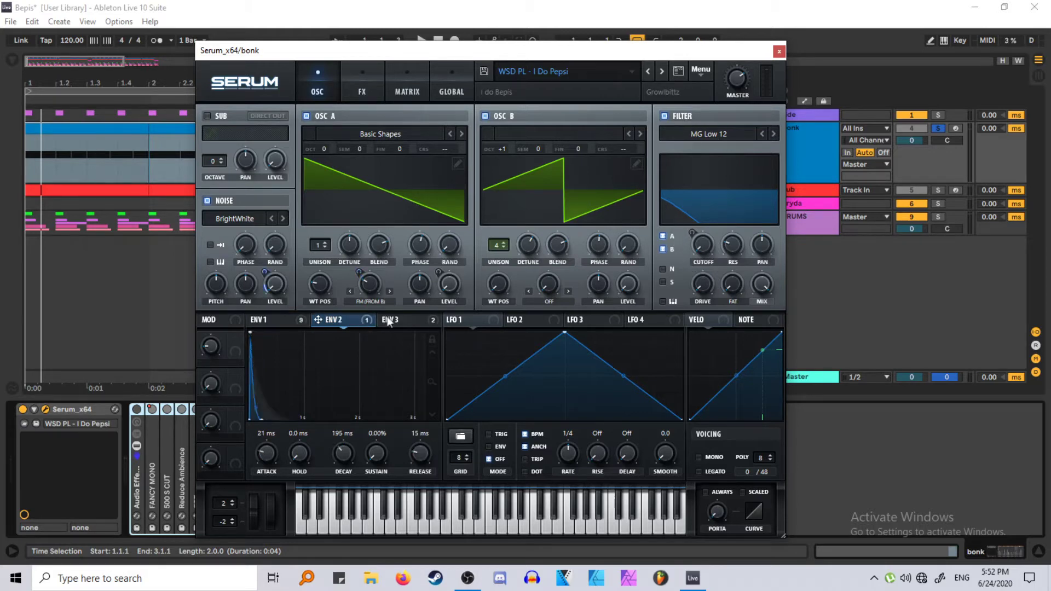
{"action": "left_click", "coordinate": [389, 321]}
{"action": "left_click", "coordinate": [367, 320]}
{"action": "left_click", "coordinate": [390, 318]}
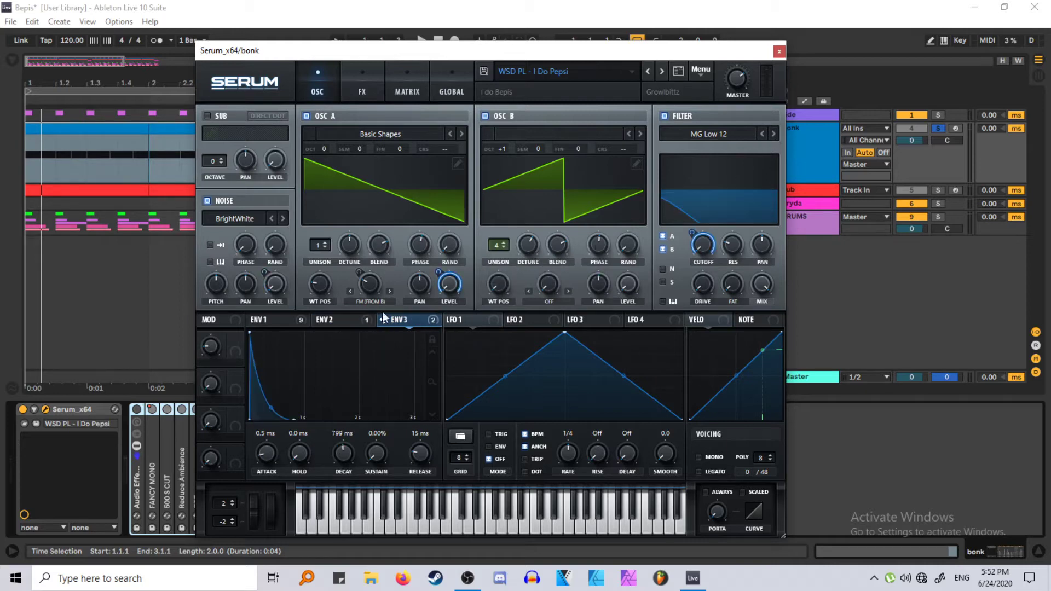
Audition the patch and set Env 3's modulation of the filter cutoff to 75.
{"action": "key", "text": "space"}
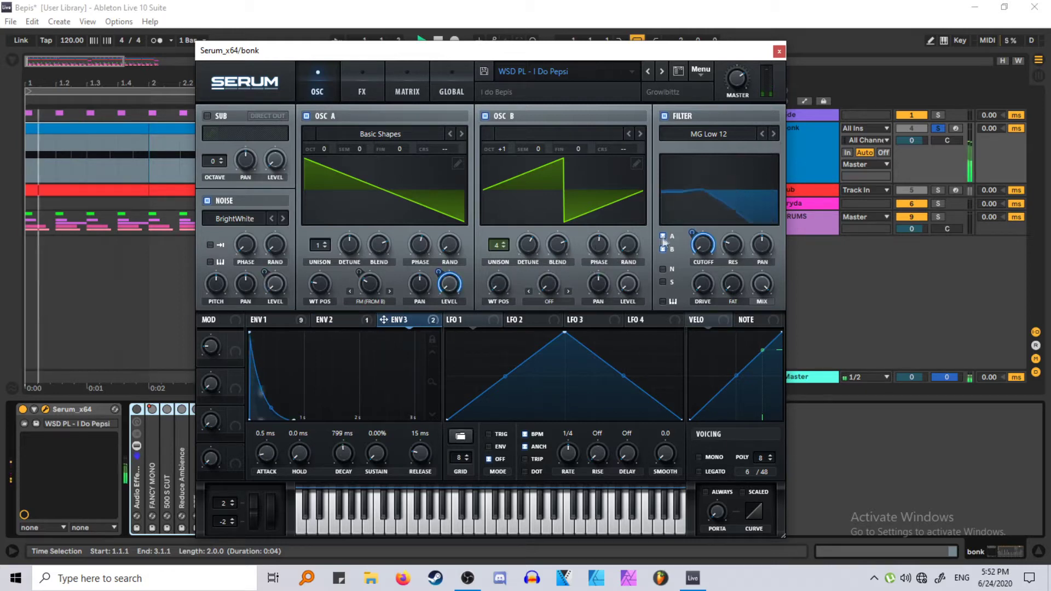
{"action": "key", "text": "space"}
{"action": "left_click", "coordinate": [137, 410]}
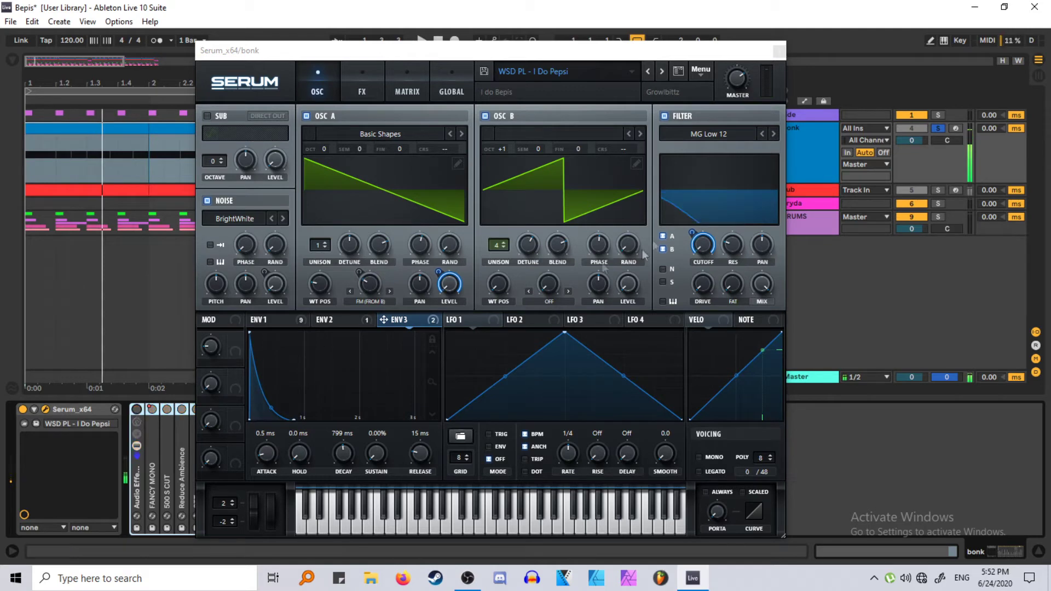
{"action": "left_click_drag", "start_coordinate": [693, 234], "coordinate": [679, 236]}
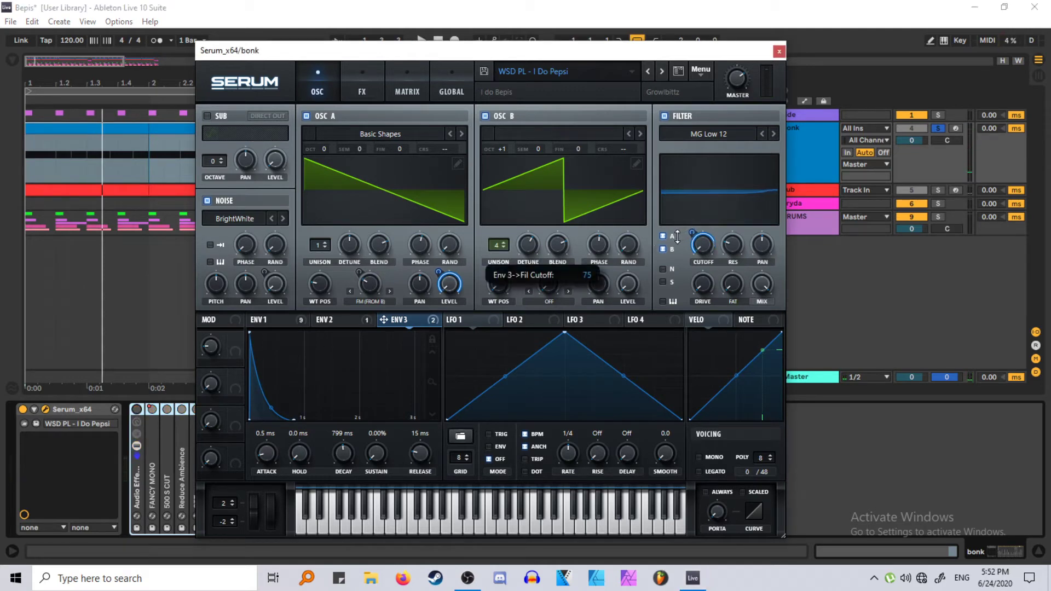
Play the dry patch again and inspect envelopes 1 and 2, ending on envelope 2's noise level modulation.
{"action": "key", "text": "space"}
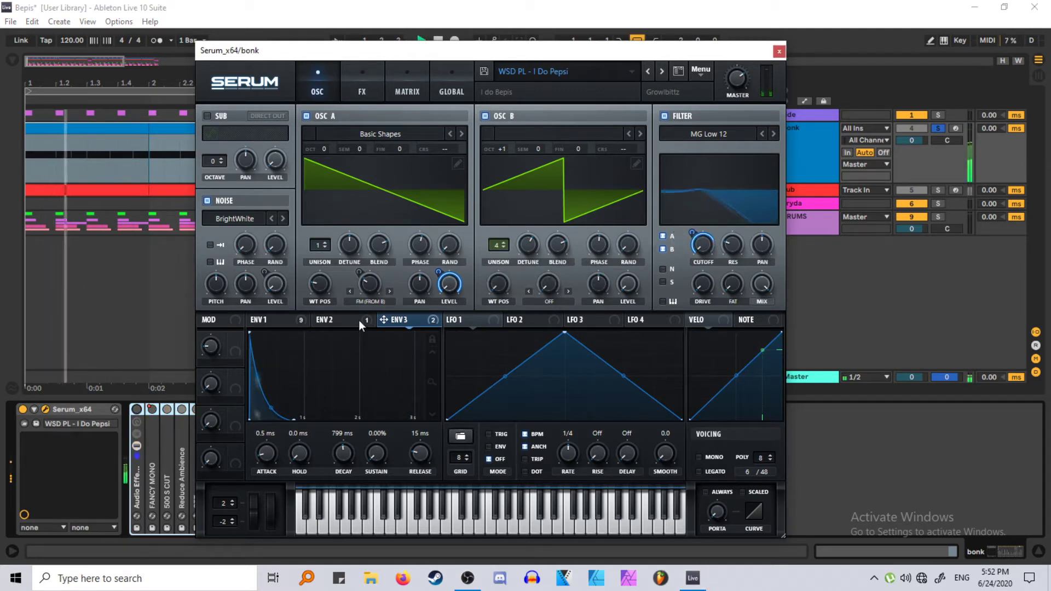
{"action": "left_click", "coordinate": [357, 323]}
{"action": "key", "text": "space"}
{"action": "left_click", "coordinate": [290, 320]}
{"action": "left_click", "coordinate": [323, 321]}
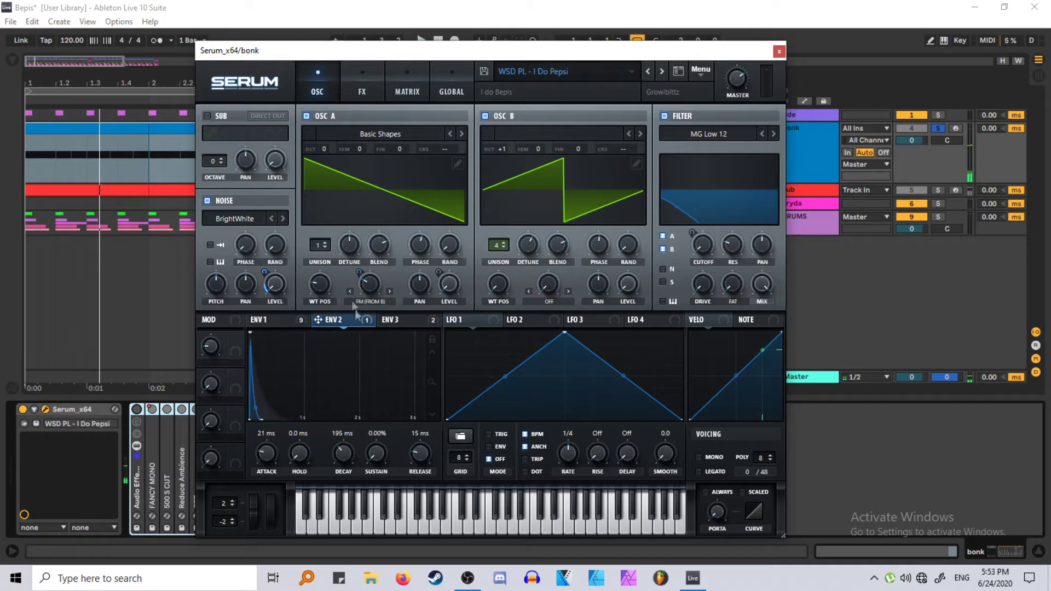
Compare the patch with and without the noise oscillator through the active effect rack, and bypass the rack again.
{"action": "left_click", "coordinate": [229, 202]}
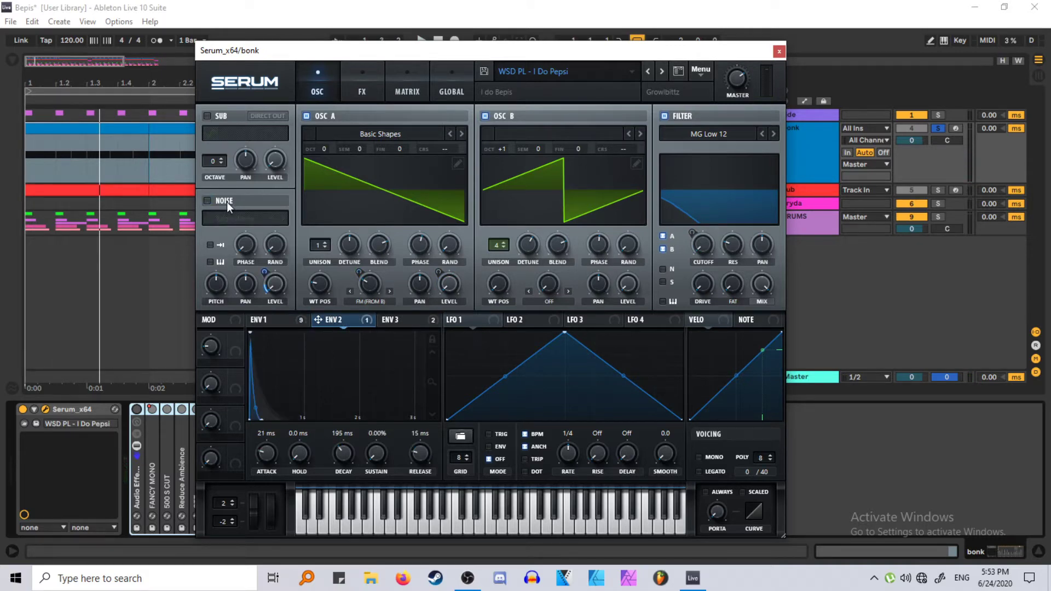
{"action": "left_click", "coordinate": [137, 410]}
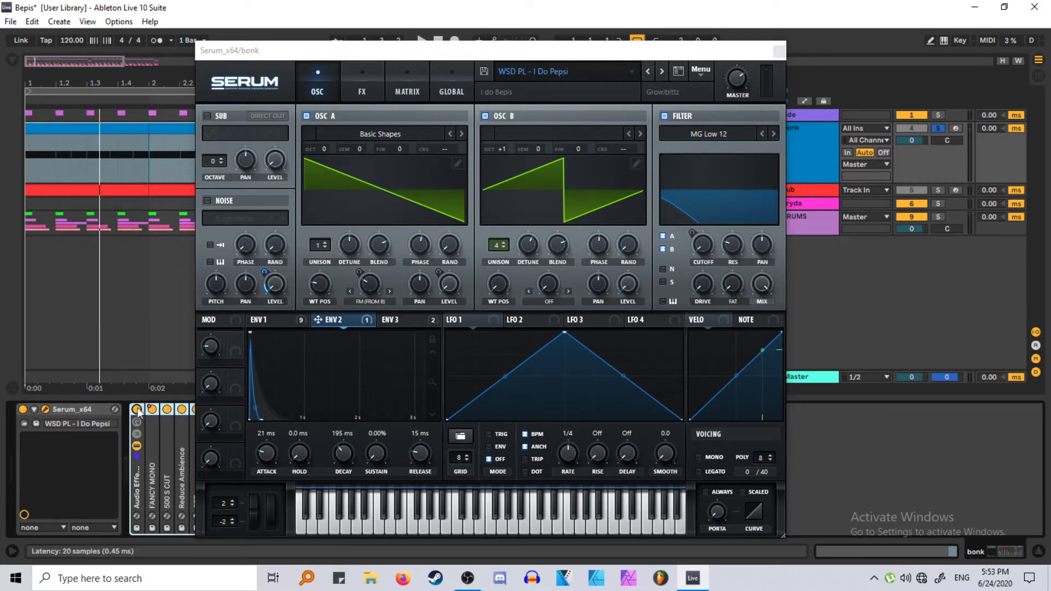
{"action": "key", "text": "space"}
{"action": "key", "text": "space"}
{"action": "left_click", "coordinate": [224, 207]}
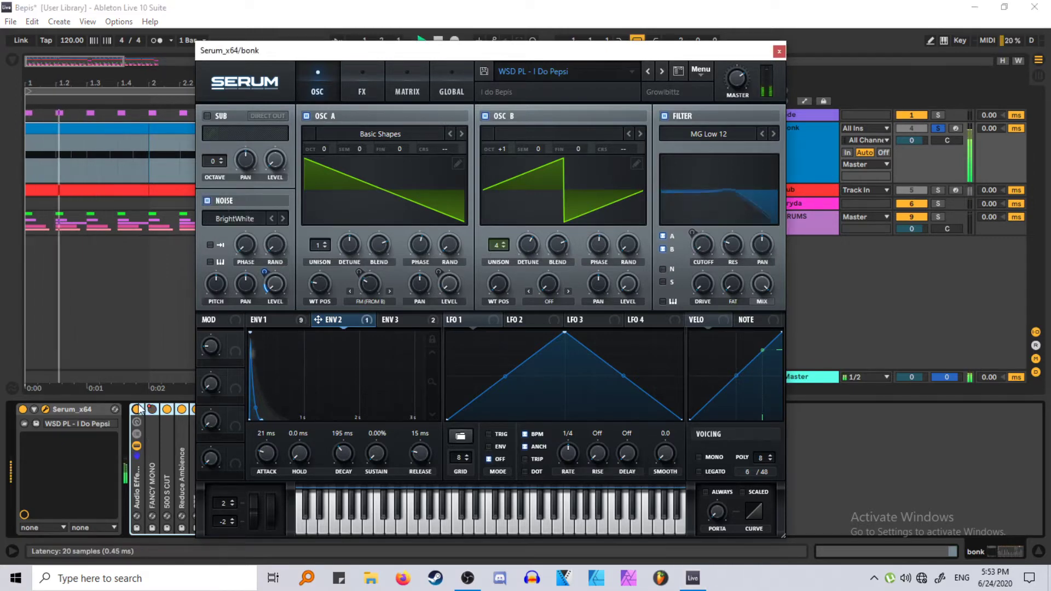
{"action": "left_click", "coordinate": [137, 409]}
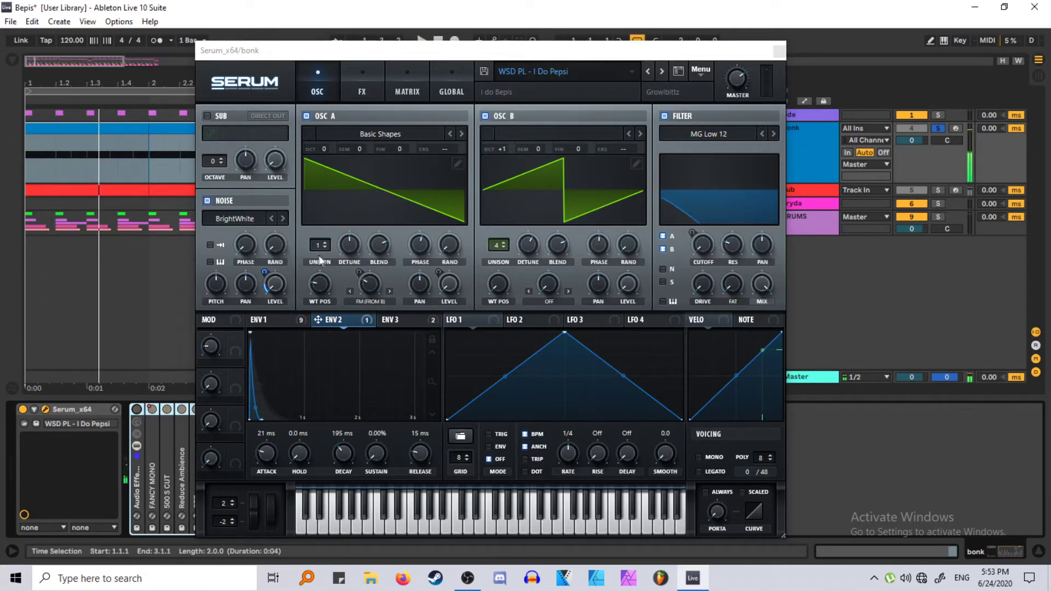
Display the patch's effects chain in Serum and save the set.
{"action": "left_click", "coordinate": [357, 94]}
{"action": "left_click", "coordinate": [331, 91]}
{"action": "left_click", "coordinate": [358, 94]}
{"action": "key", "text": "ctrl+s"}
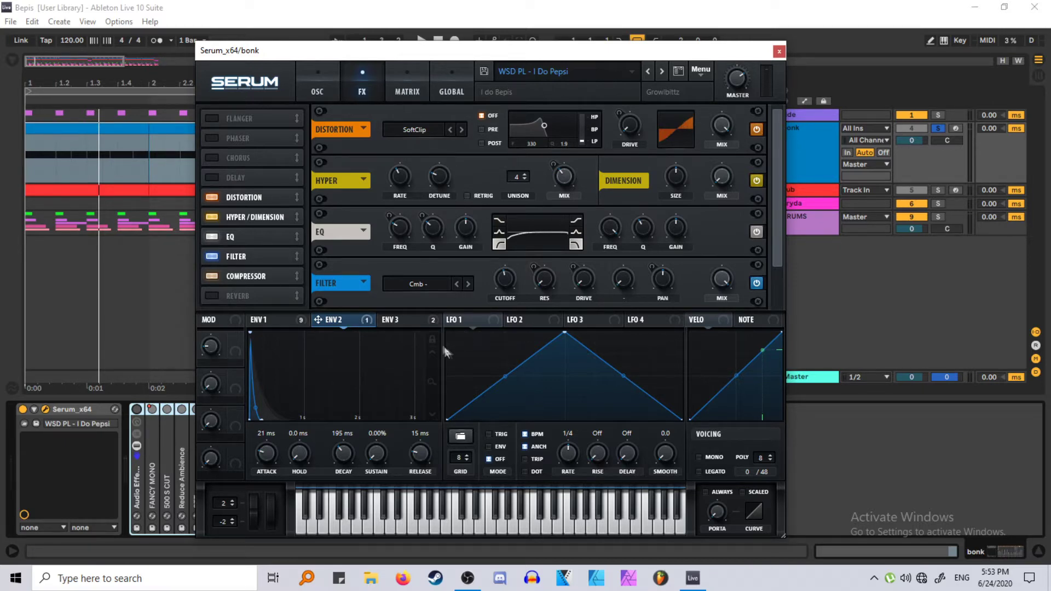
Select envelope 1 and examine the effects it modulates, from the distortion down to the compressor.
{"action": "left_click", "coordinate": [284, 317]}
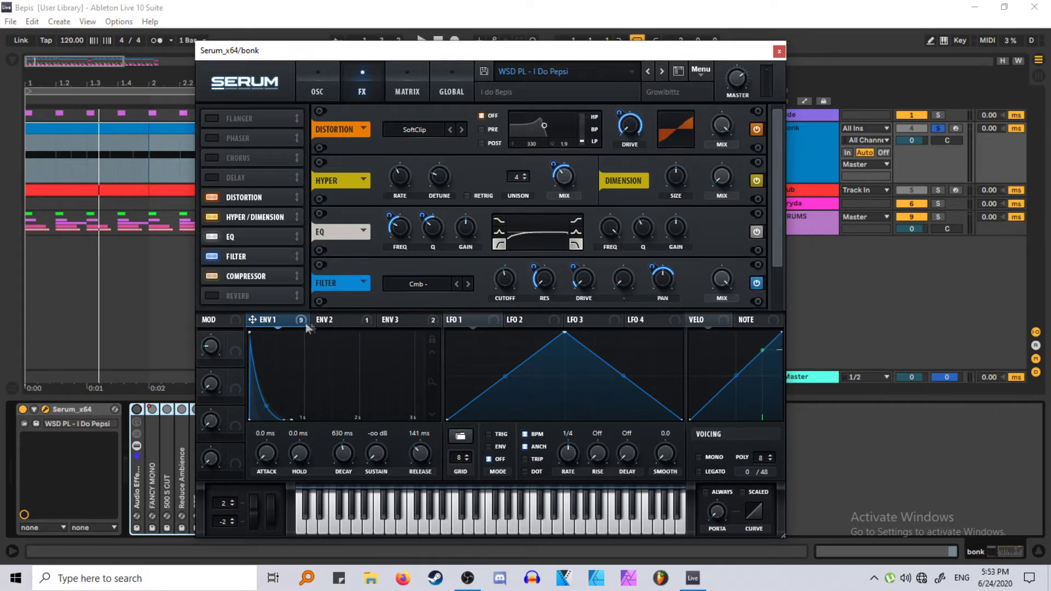
{"action": "left_click", "coordinate": [317, 84]}
{"action": "left_click", "coordinate": [351, 82]}
{"action": "right_click", "coordinate": [316, 320]}
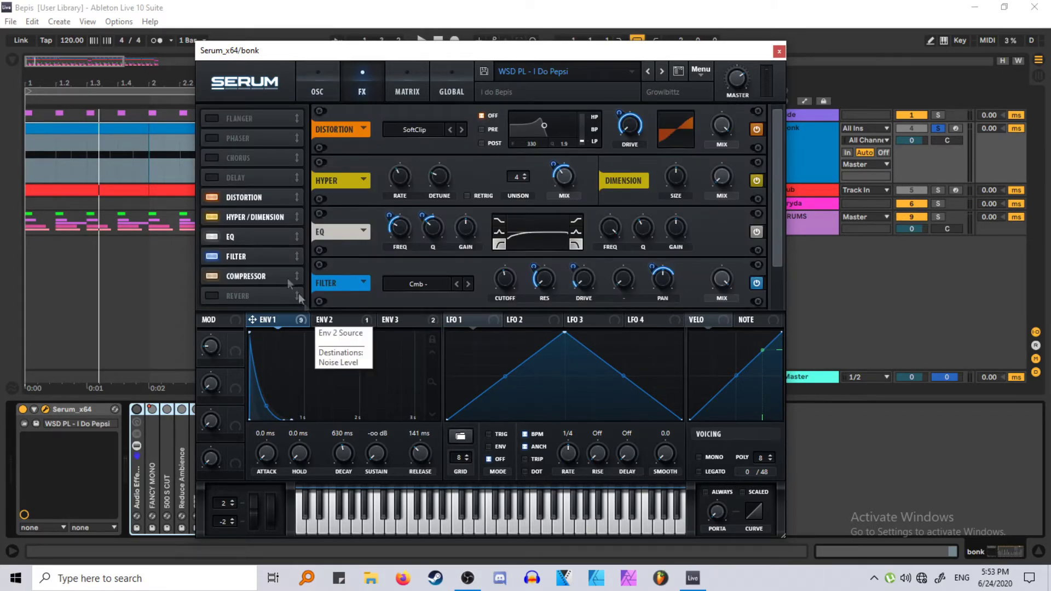
{"action": "left_click", "coordinate": [304, 301]}
{"action": "scroll", "coordinate": [517, 181], "scroll_direction": "down", "scroll_amount": 2}
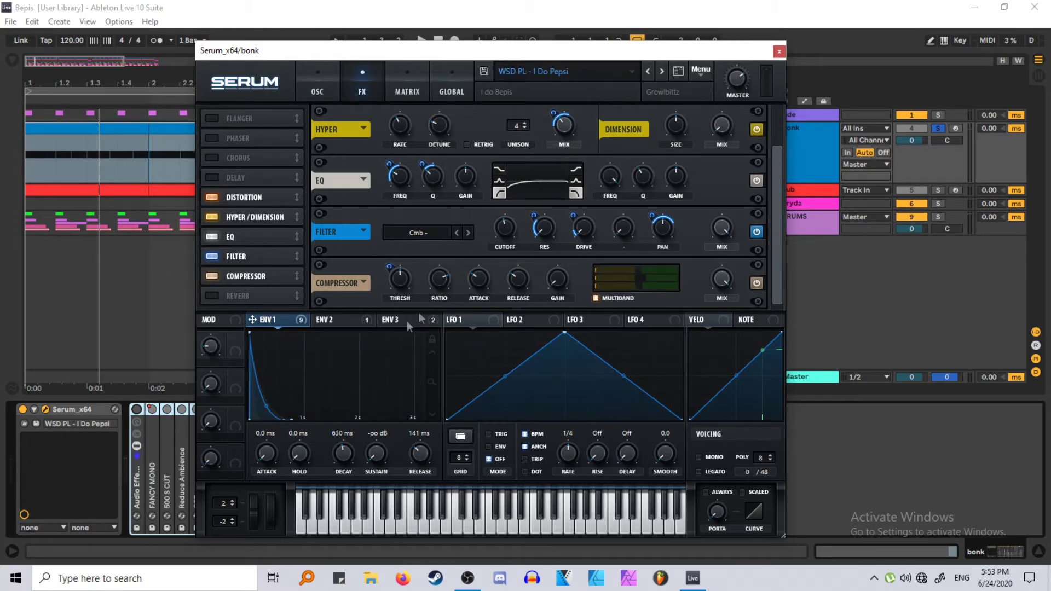
Audition the patch twice while watching envelope 1 move the EQ, filter and compressor controls.
{"action": "key", "text": "space"}
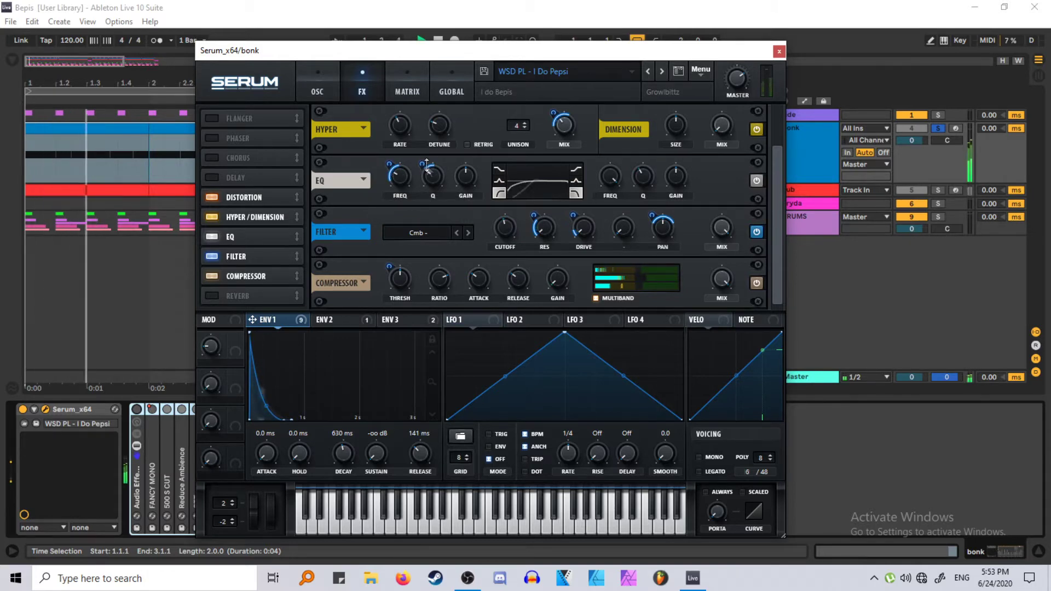
{"action": "key", "text": "space"}
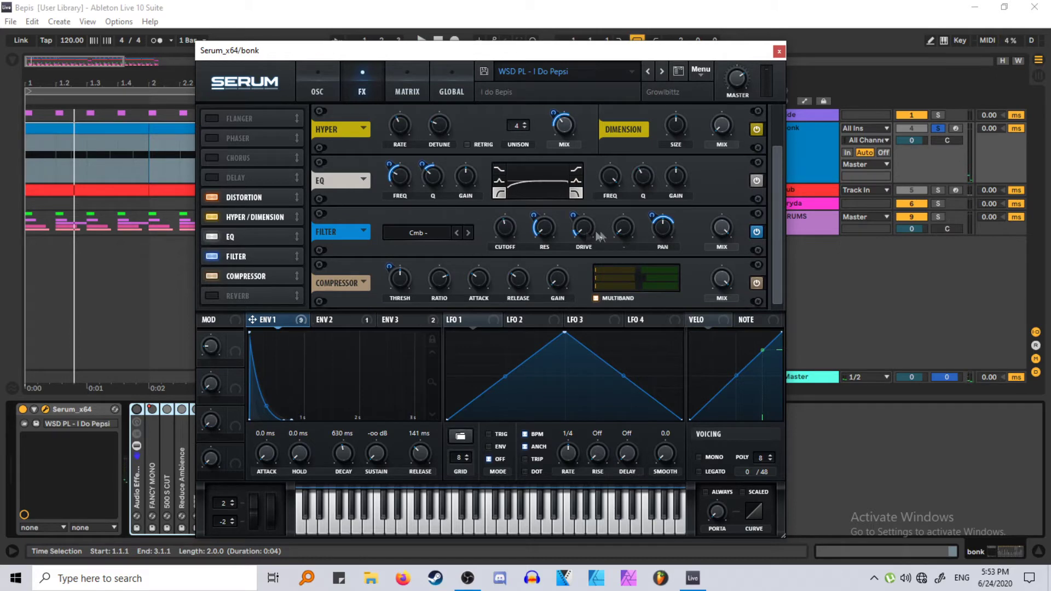
{"action": "key", "text": "space"}
{"action": "key", "text": "space"}
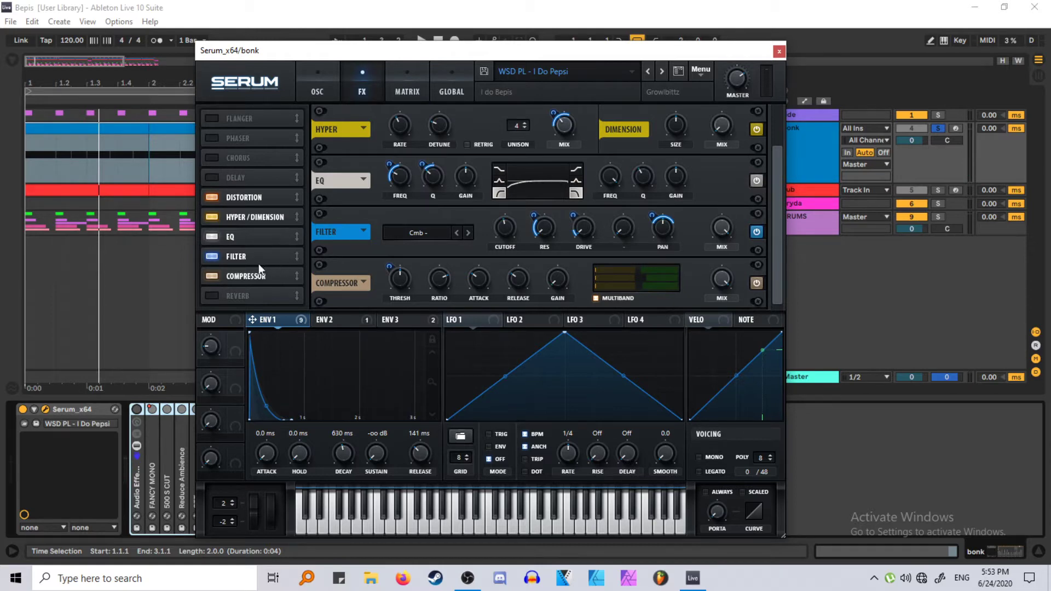
Review the oscillators and the modulation matrix assignments, and return to the effects chain.
{"action": "left_click", "coordinate": [331, 93]}
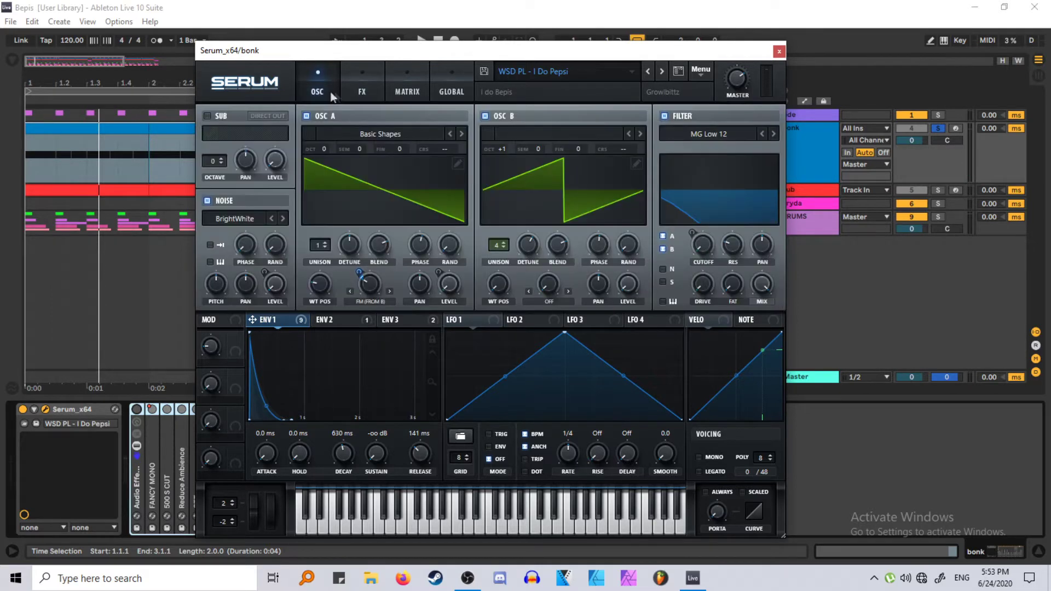
{"action": "left_click", "coordinate": [351, 87]}
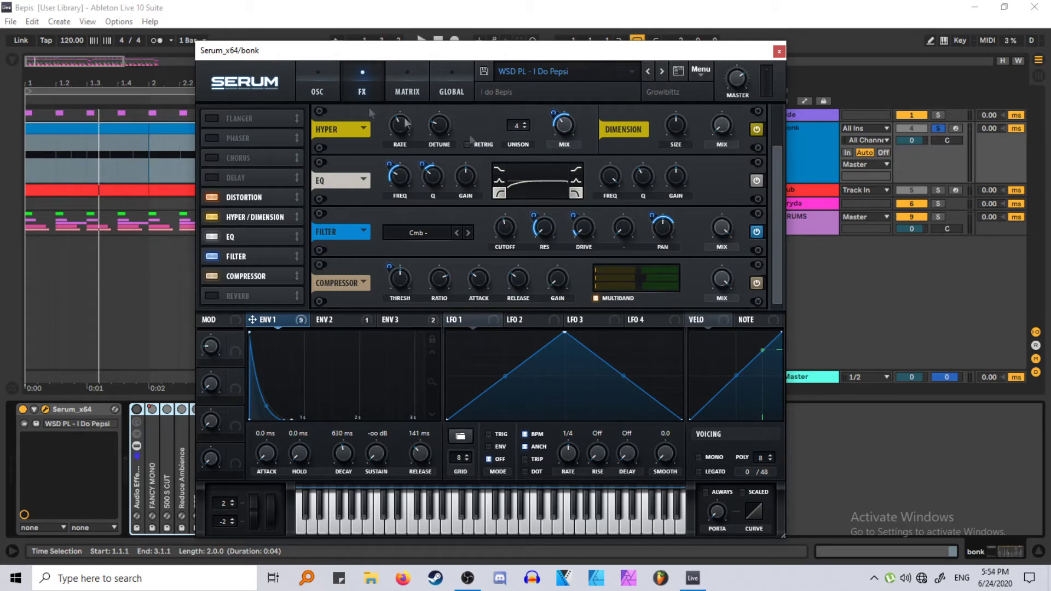
{"action": "left_click", "coordinate": [331, 87]}
{"action": "left_click", "coordinate": [387, 84]}
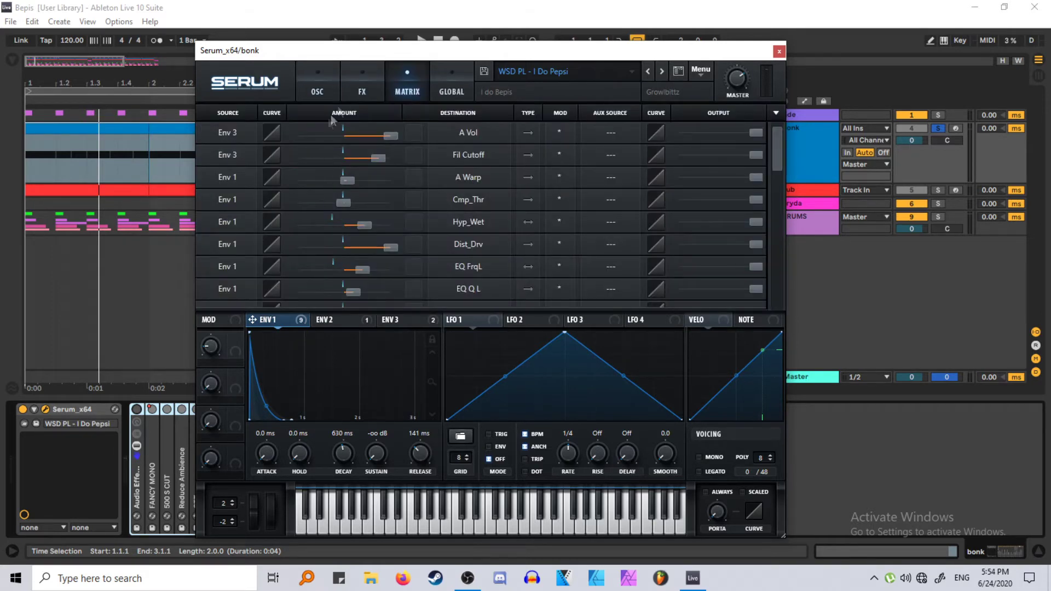
{"action": "left_click", "coordinate": [331, 90]}
{"action": "left_click", "coordinate": [362, 91]}
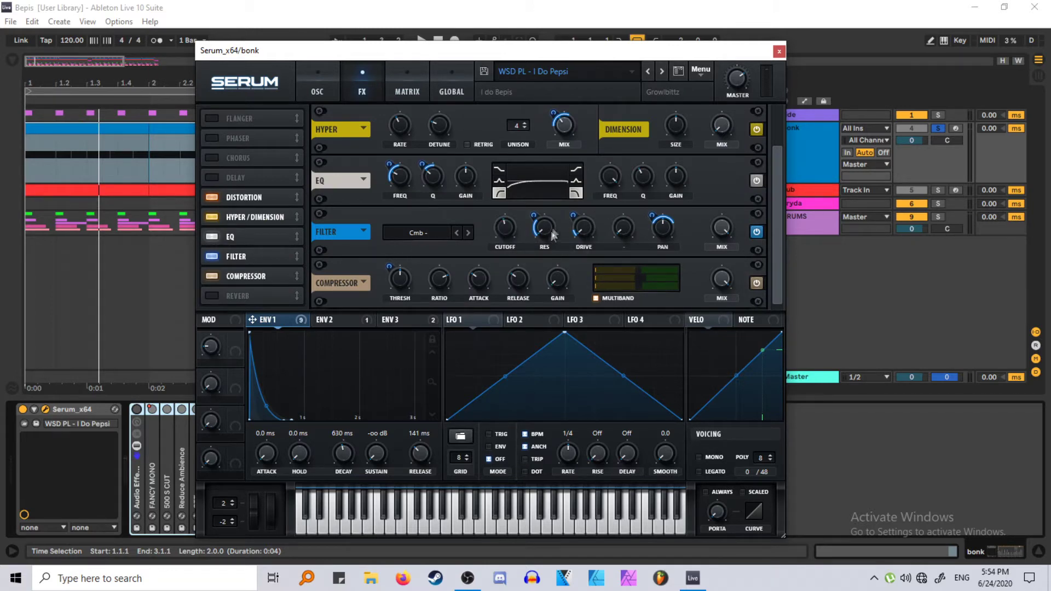
Toggle Serum's filter effect off and on during playback to compare the sound, leaving the filter enabled.
{"action": "left_click", "coordinate": [212, 255]}
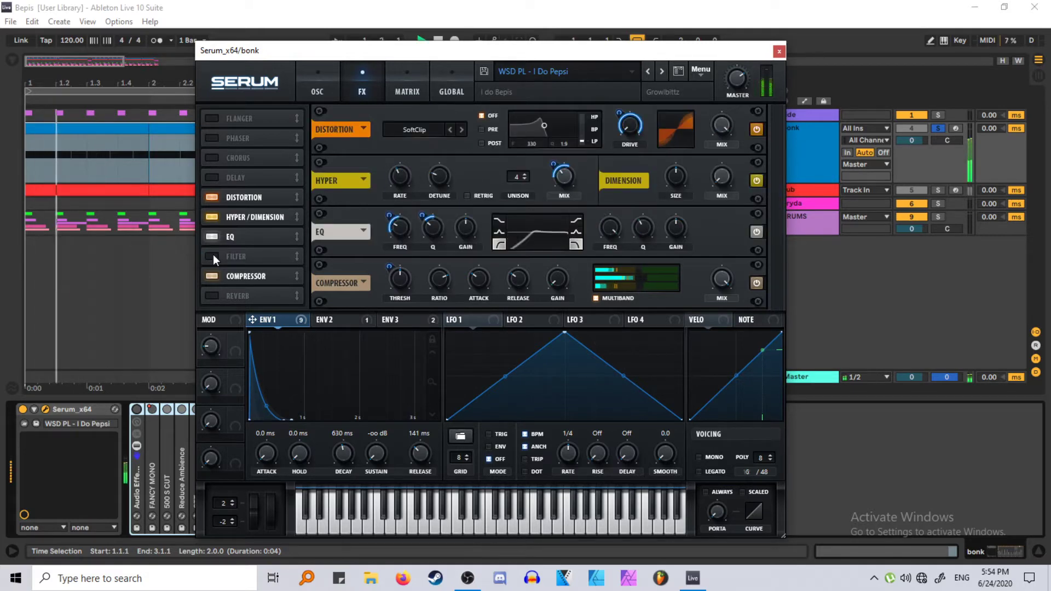
{"action": "left_click", "coordinate": [212, 255]}
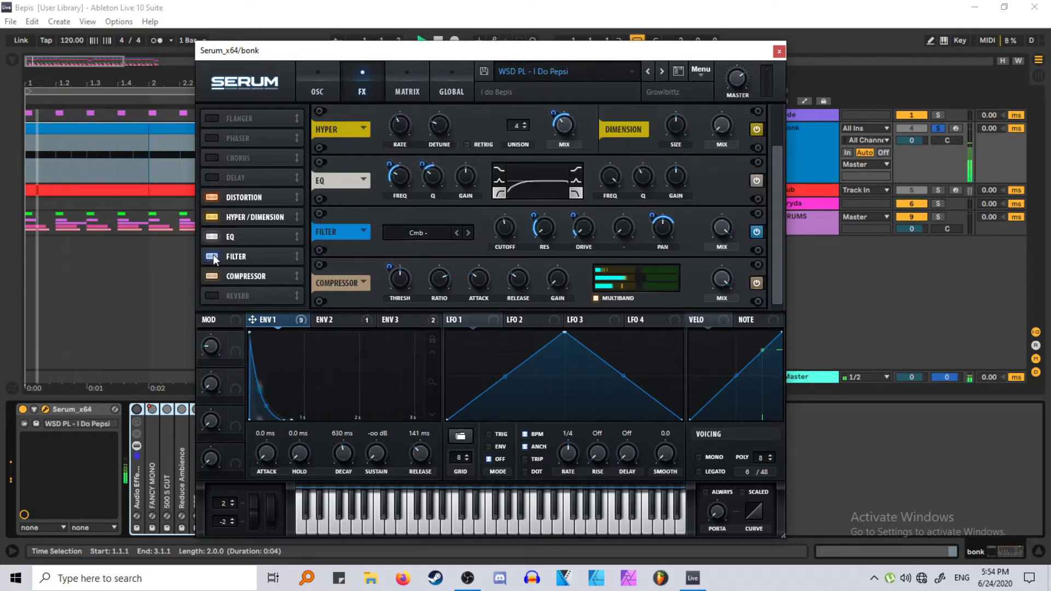
{"action": "left_click", "coordinate": [212, 255]}
{"action": "key", "text": "space"}
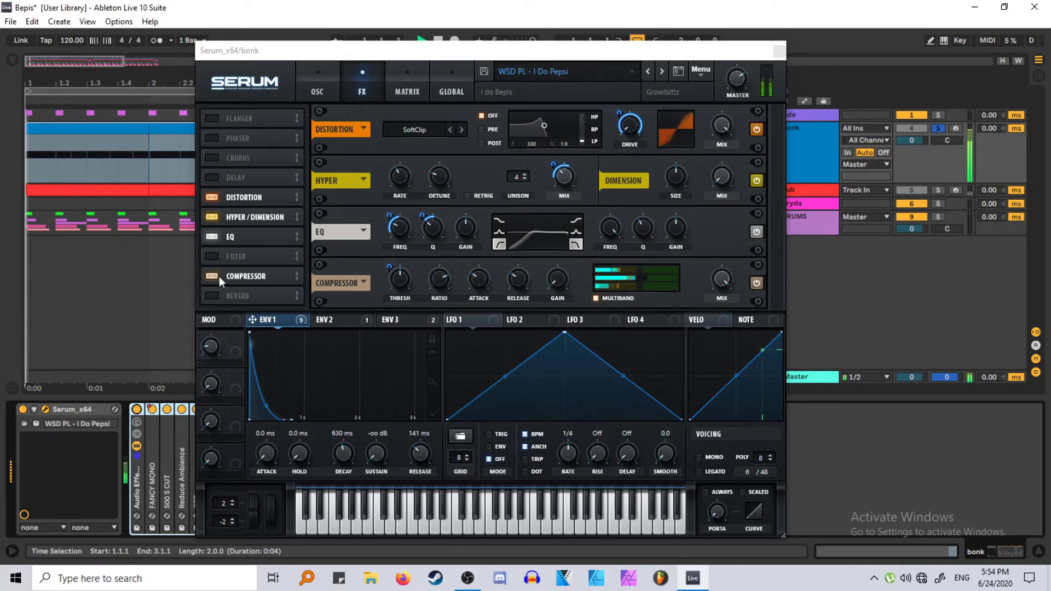
{"action": "left_click", "coordinate": [214, 256]}
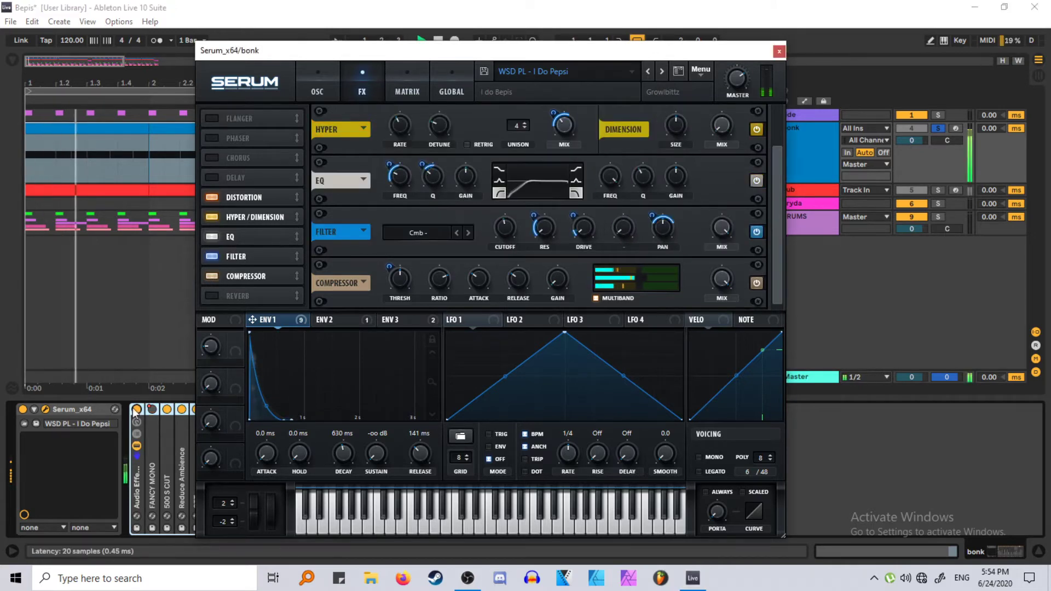
{"action": "key", "text": "space"}
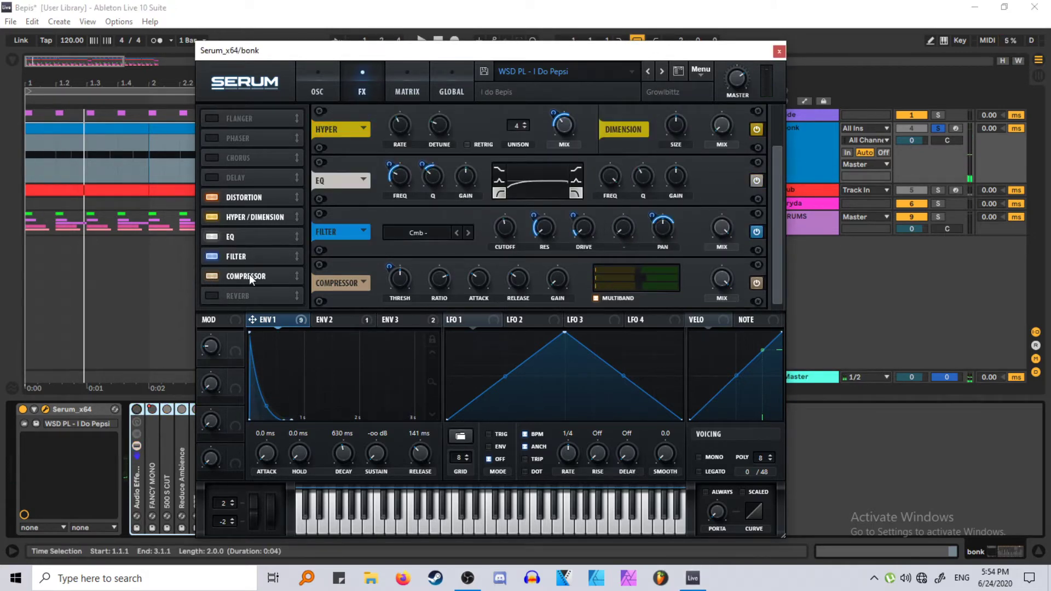
Audition the patch with its oscillators displayed, and close the Serum window and save the set.
{"action": "mouse_move", "coordinate": [389, 265]}
{"action": "left_click", "coordinate": [318, 79]}
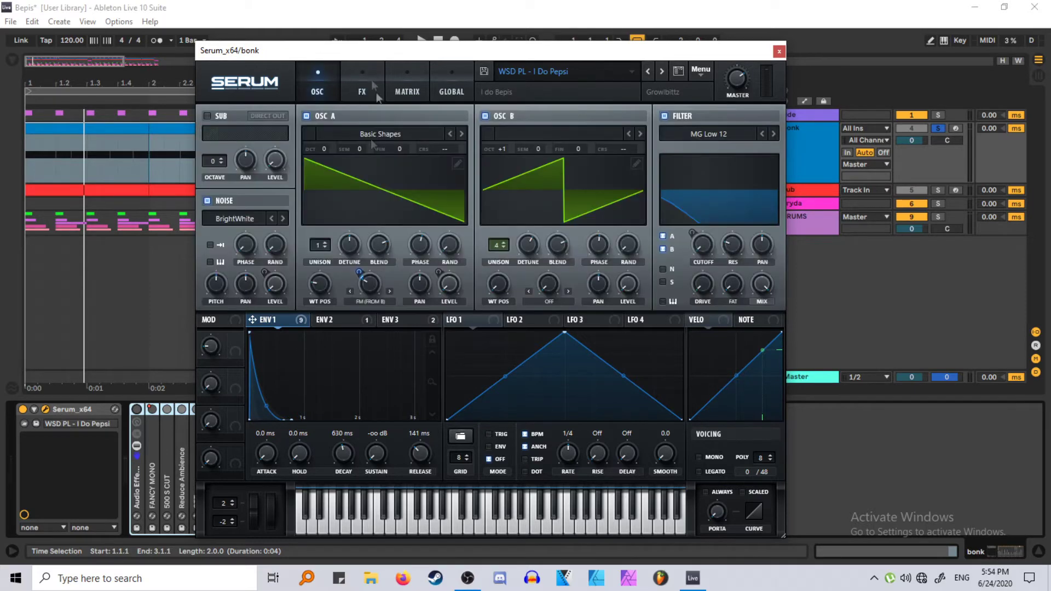
{"action": "key", "text": "space"}
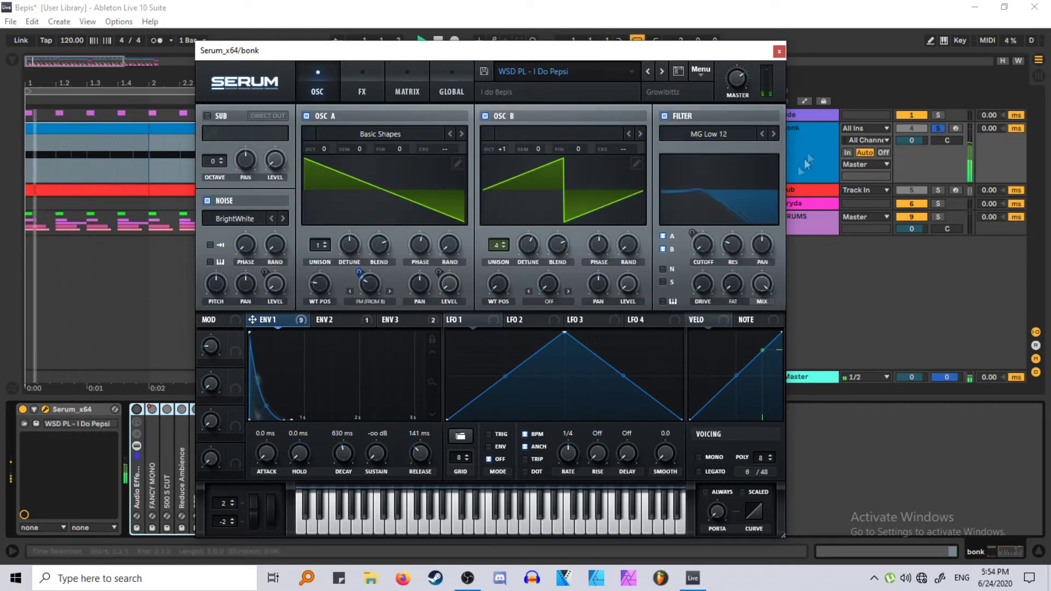
{"action": "left_click", "coordinate": [778, 51]}
{"action": "key", "text": "space"}
{"action": "key", "text": "ctrl+s"}
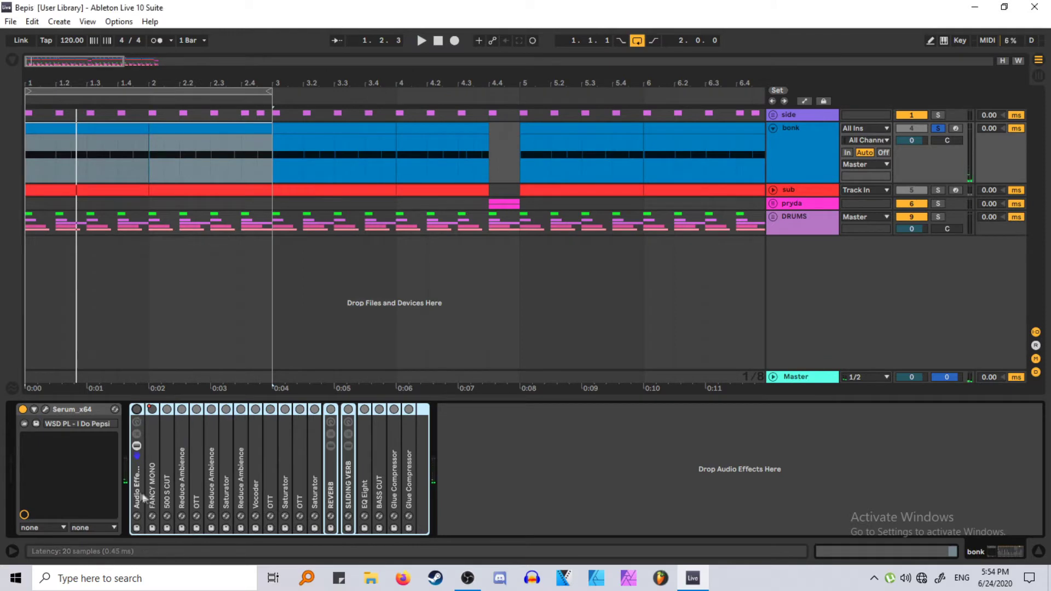
Switch on the bonk track's audio effects after Serum and audition the processed sound.
{"action": "left_click", "coordinate": [136, 410]}
{"action": "left_click", "coordinate": [151, 410]}
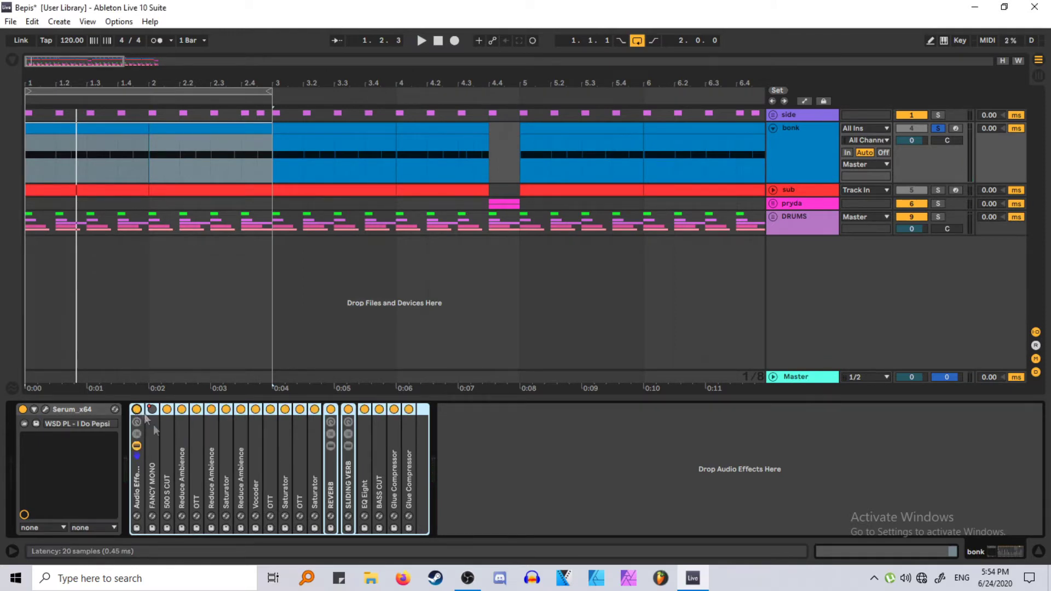
{"action": "key", "text": "space"}
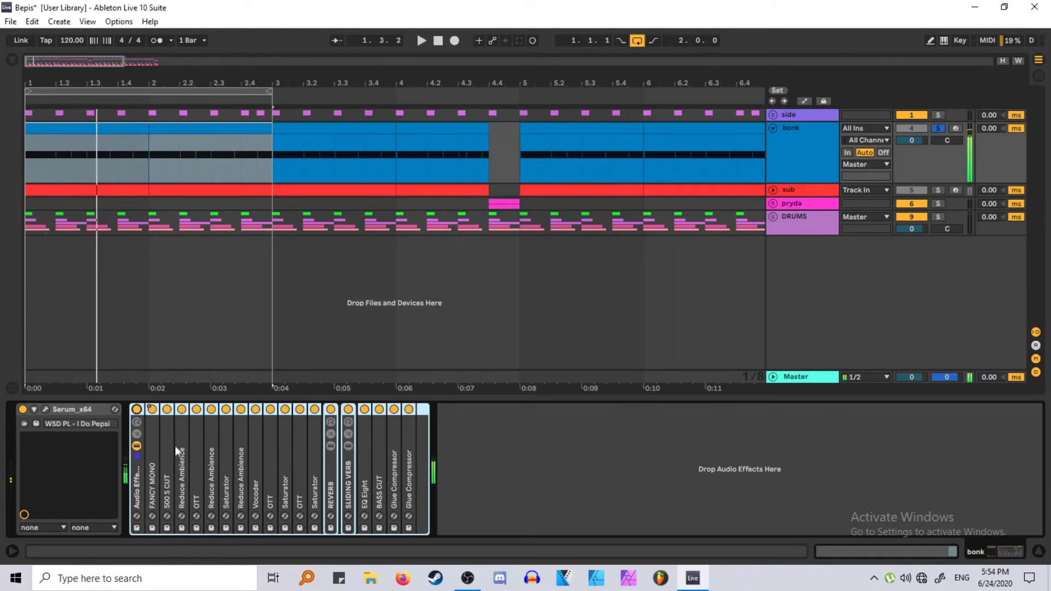
Examine the FANCY MONO device with its on/off automation shown during playback, and fold it and save the set.
{"action": "double_click", "coordinate": [152, 475]}
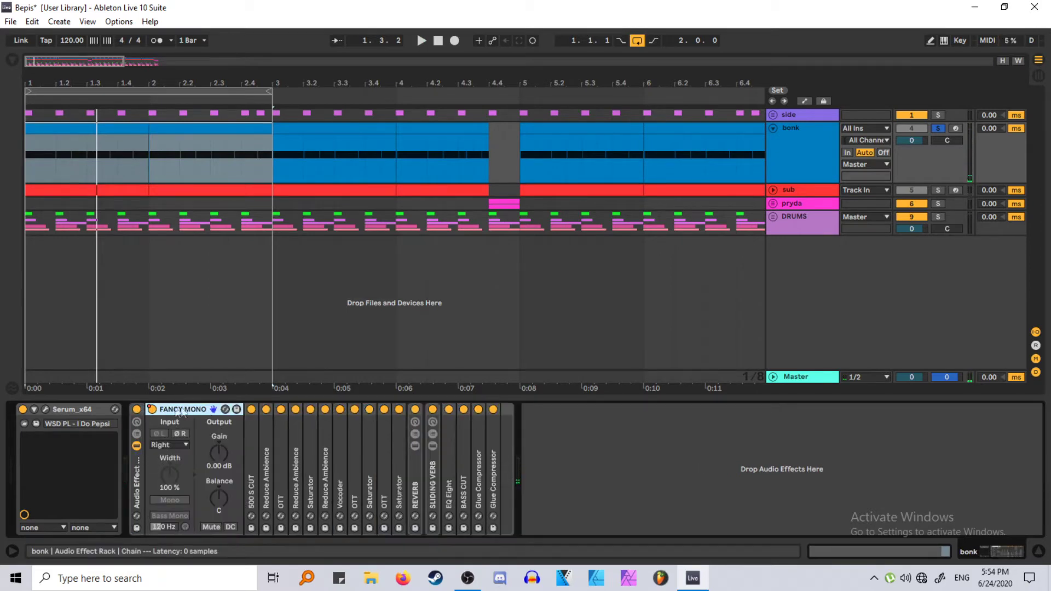
{"action": "double_click", "coordinate": [188, 408]}
{"action": "double_click", "coordinate": [152, 495]}
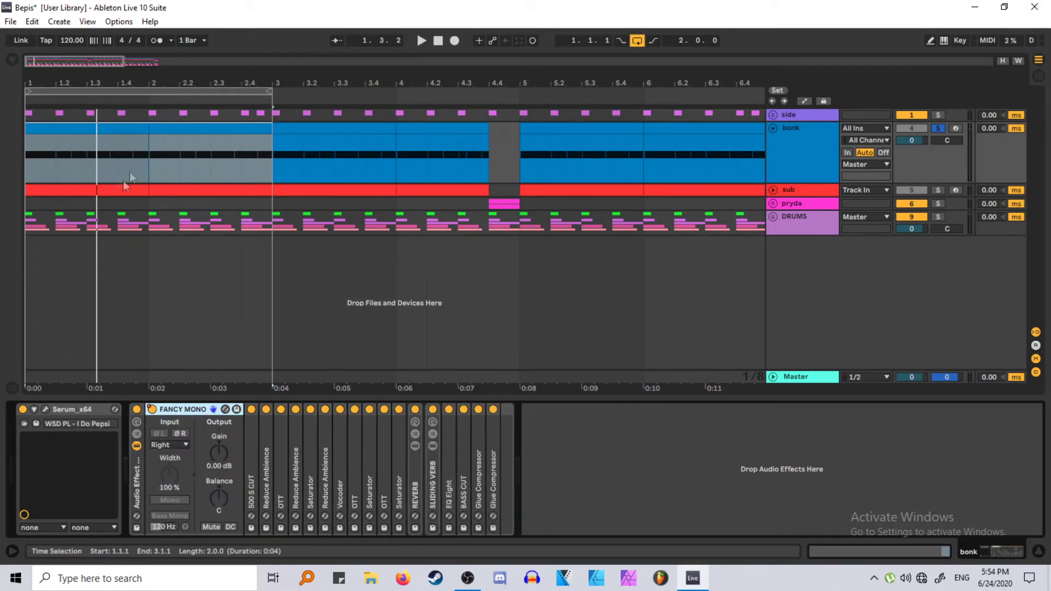
{"action": "key", "text": "a"}
{"action": "key", "text": "space"}
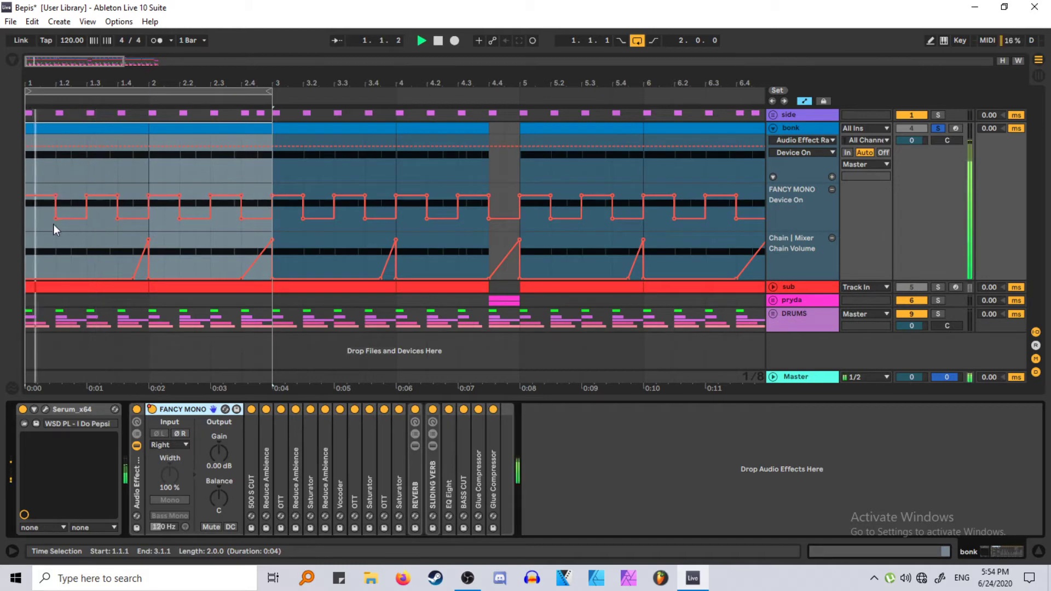
{"action": "key", "text": "space"}
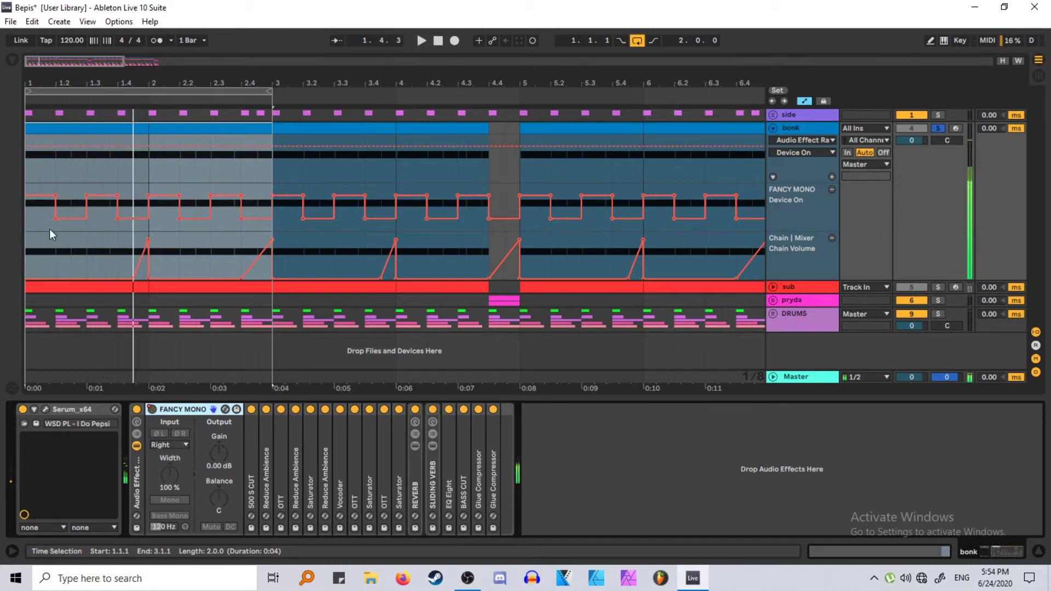
{"action": "double_click", "coordinate": [186, 409]}
{"action": "key", "text": "ctrl+s"}
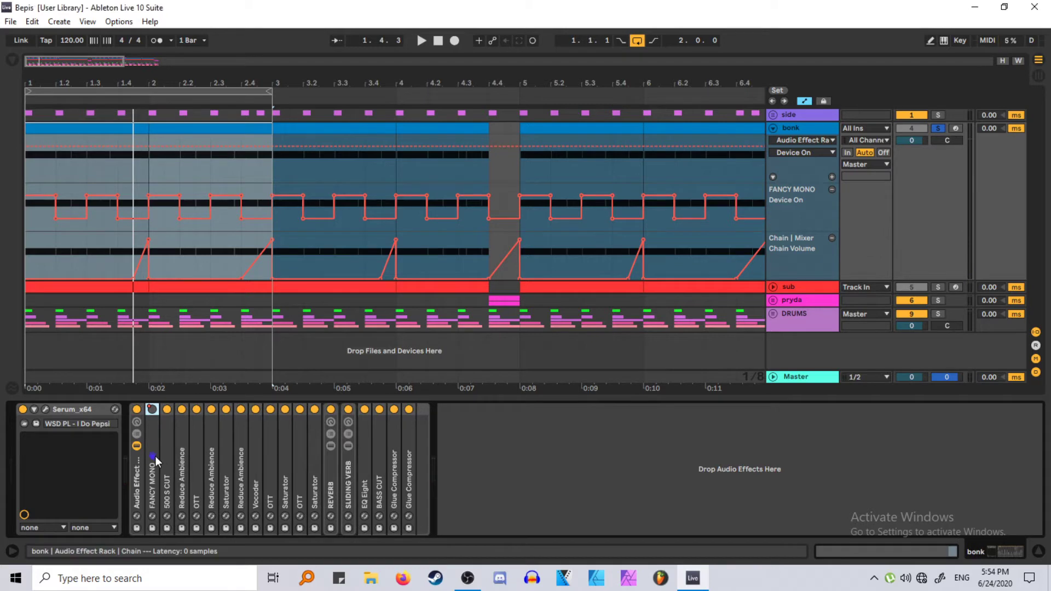
Examine the 500 S CUT device's Bass Mono frequency and audition the track from the start.
{"action": "double_click", "coordinate": [169, 466]}
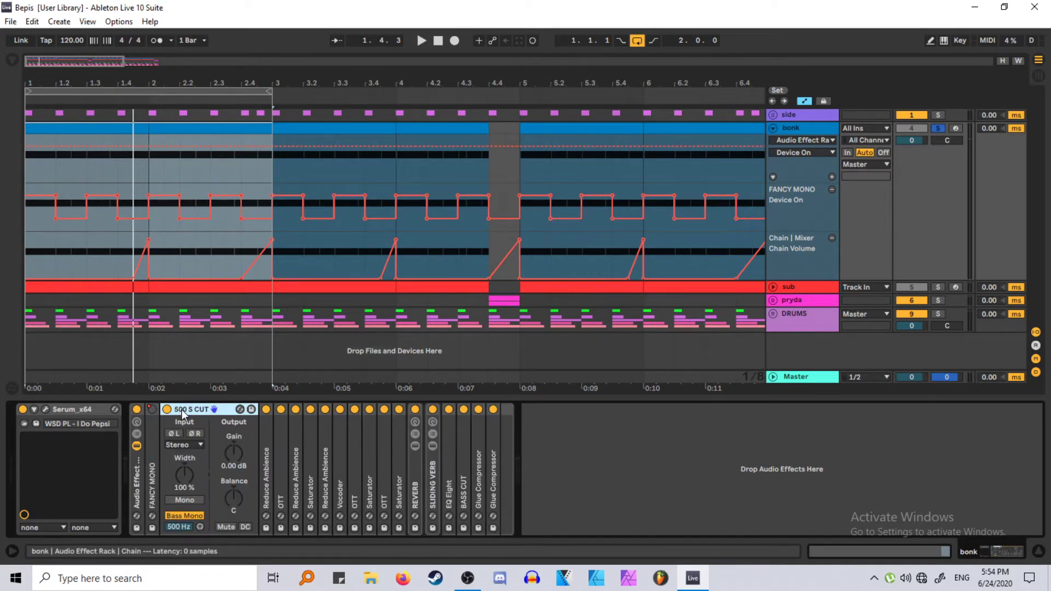
{"action": "left_click", "coordinate": [440, 41]}
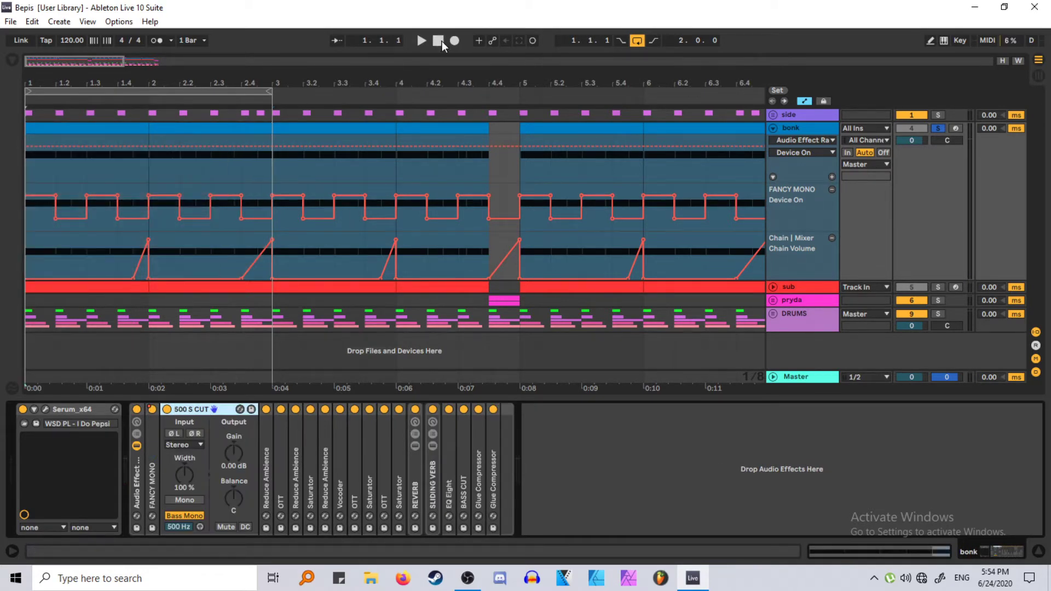
{"action": "left_click", "coordinate": [178, 527]}
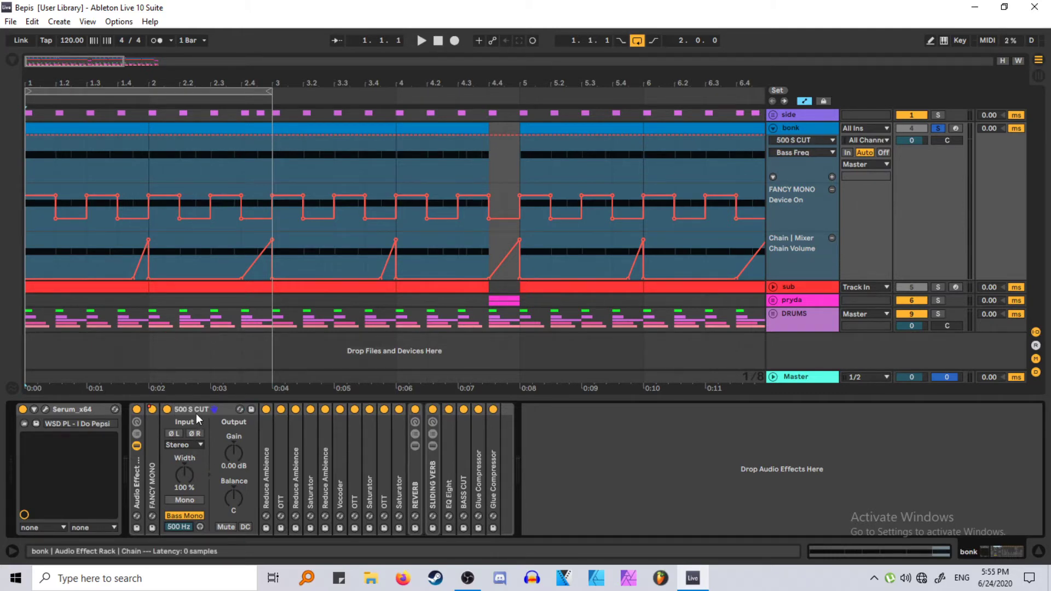
{"action": "mouse_move", "coordinate": [197, 413]}
{"action": "left_mouse_down"}
{"action": "mouse_move", "coordinate": [155, 480]}
{"action": "mouse_move", "coordinate": [200, 416]}
{"action": "left_mouse_up"}
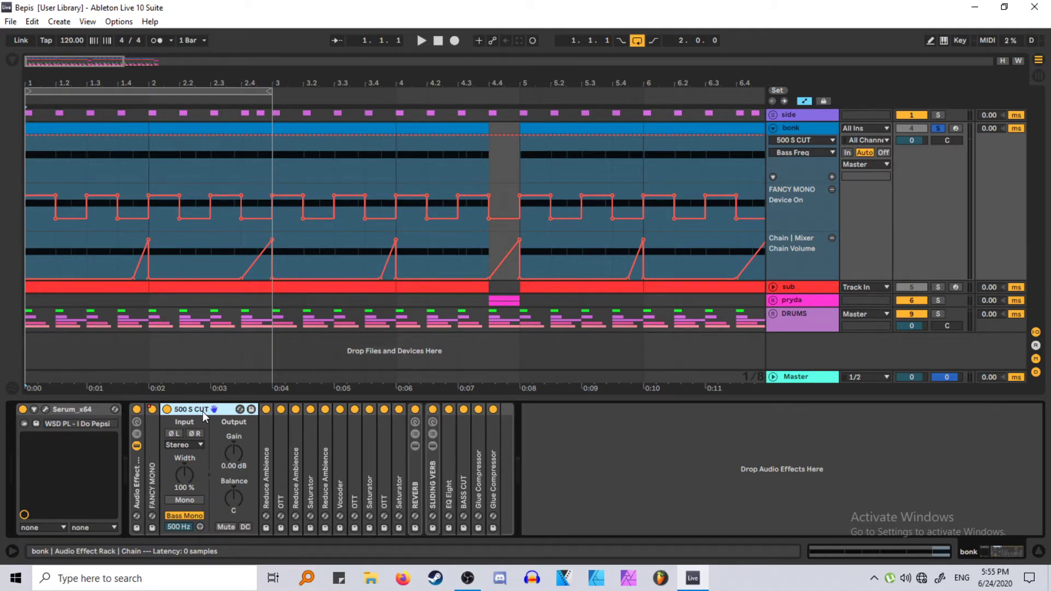
{"action": "double_click", "coordinate": [198, 412]}
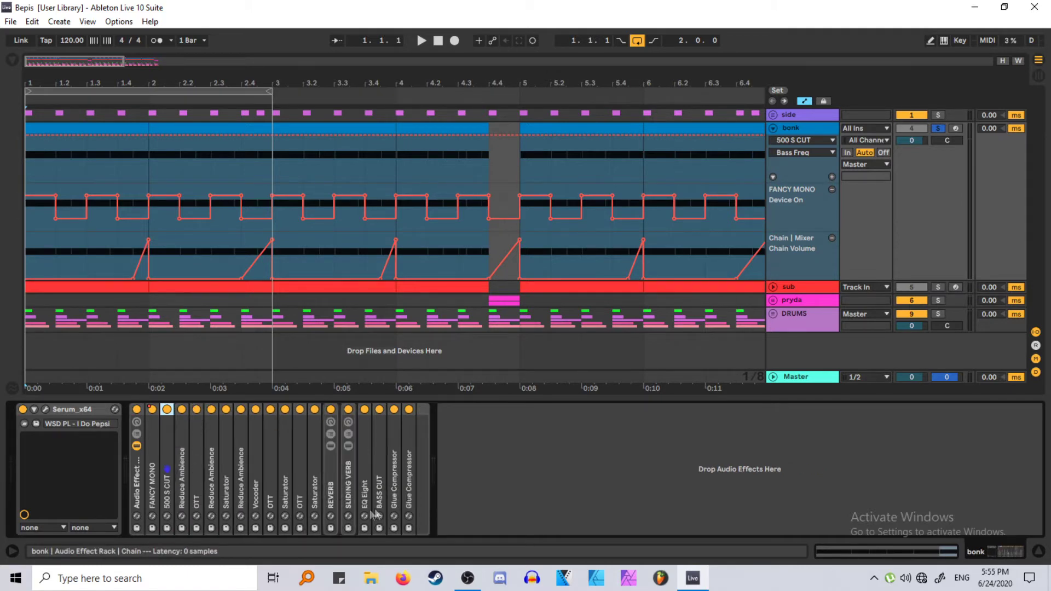
{"action": "key", "text": "space"}
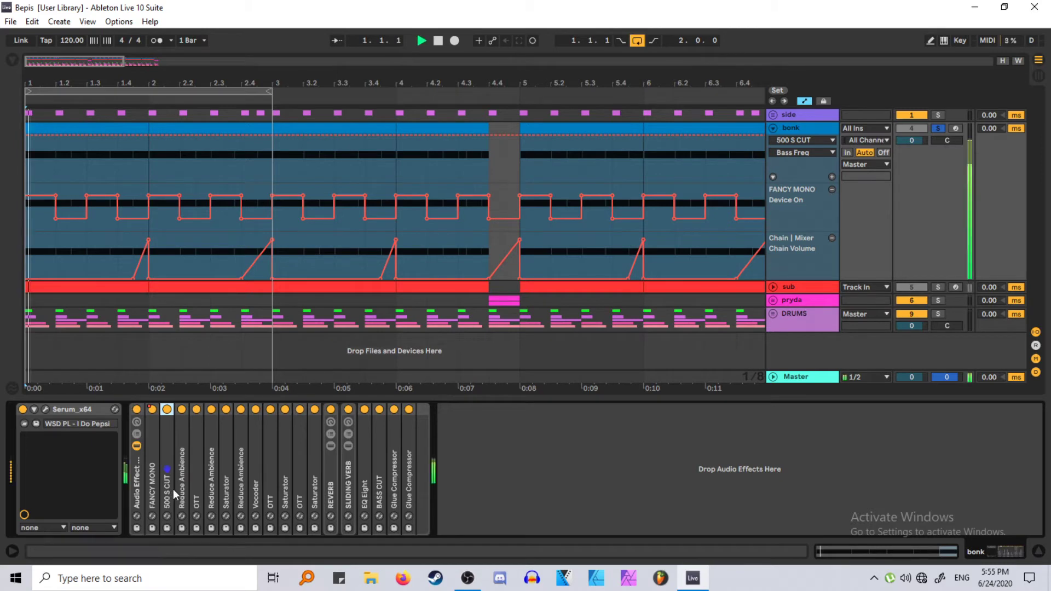
{"action": "double_click", "coordinate": [168, 488]}
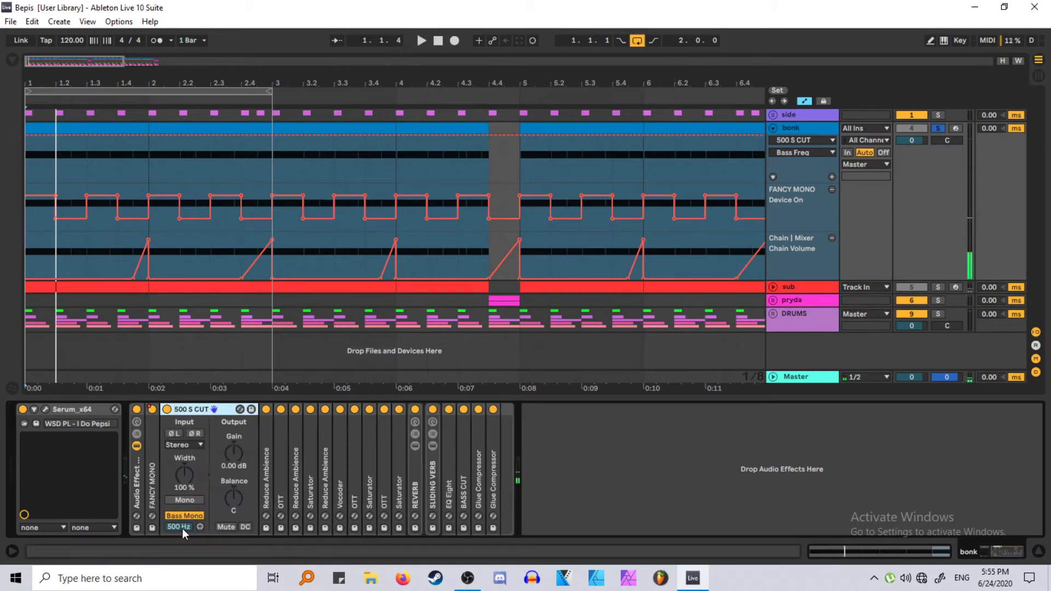
{"action": "double_click", "coordinate": [195, 414]}
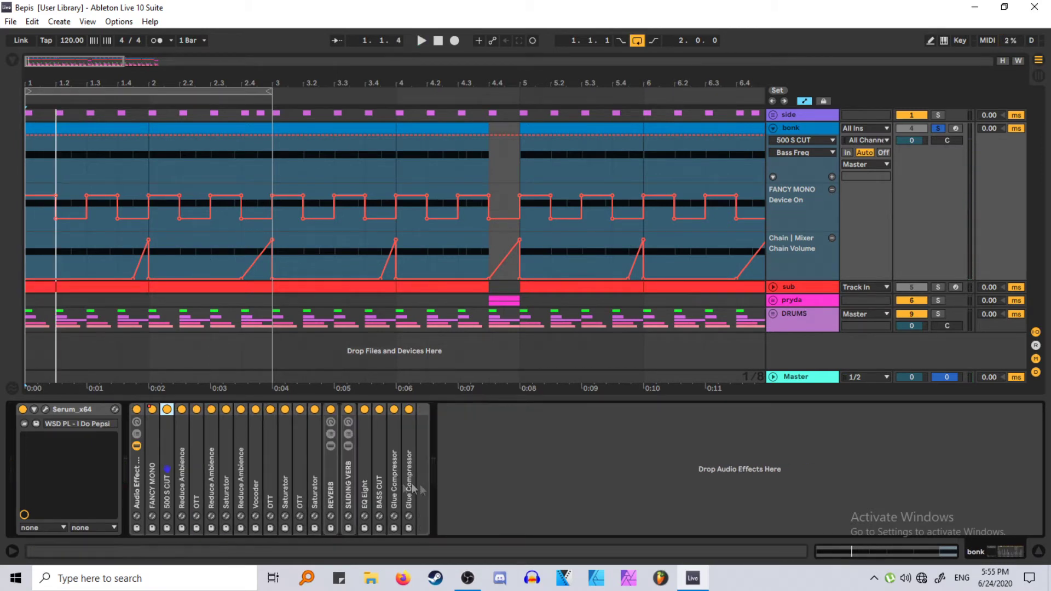
Inspect the settings of the first Reduce Ambience and the first OTT, folding each device again.
{"action": "double_click", "coordinate": [179, 480]}
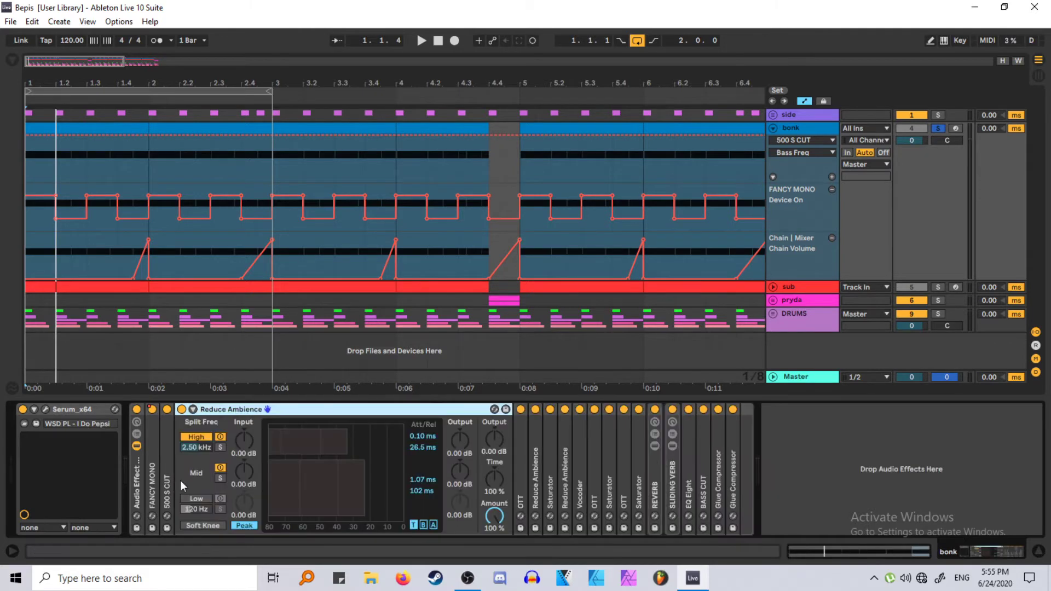
{"action": "double_click", "coordinate": [239, 410]}
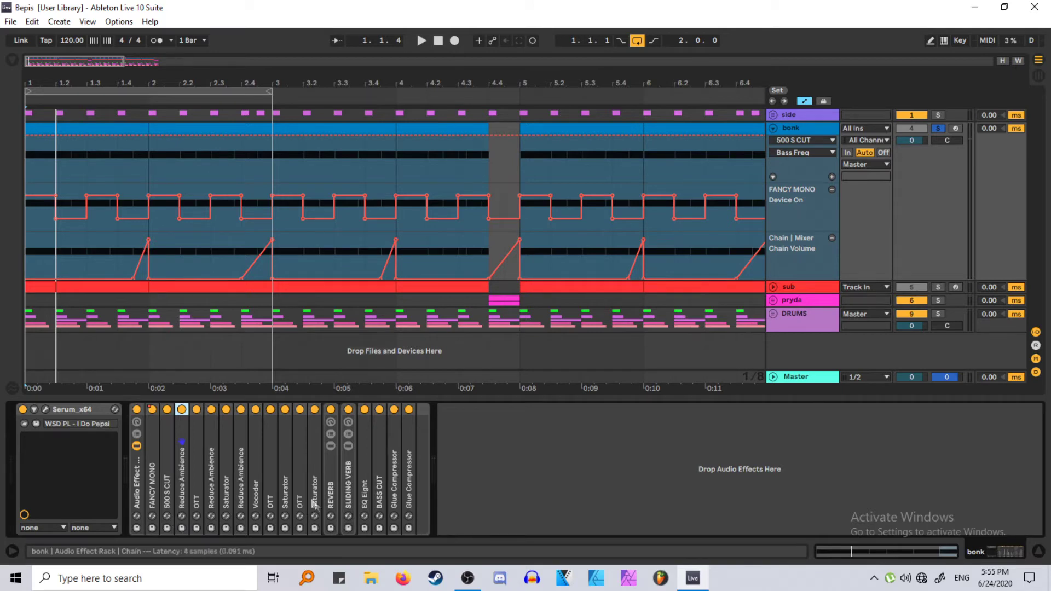
{"action": "left_click", "coordinate": [197, 475]}
{"action": "double_click", "coordinate": [197, 474]}
{"action": "double_click", "coordinate": [254, 415]}
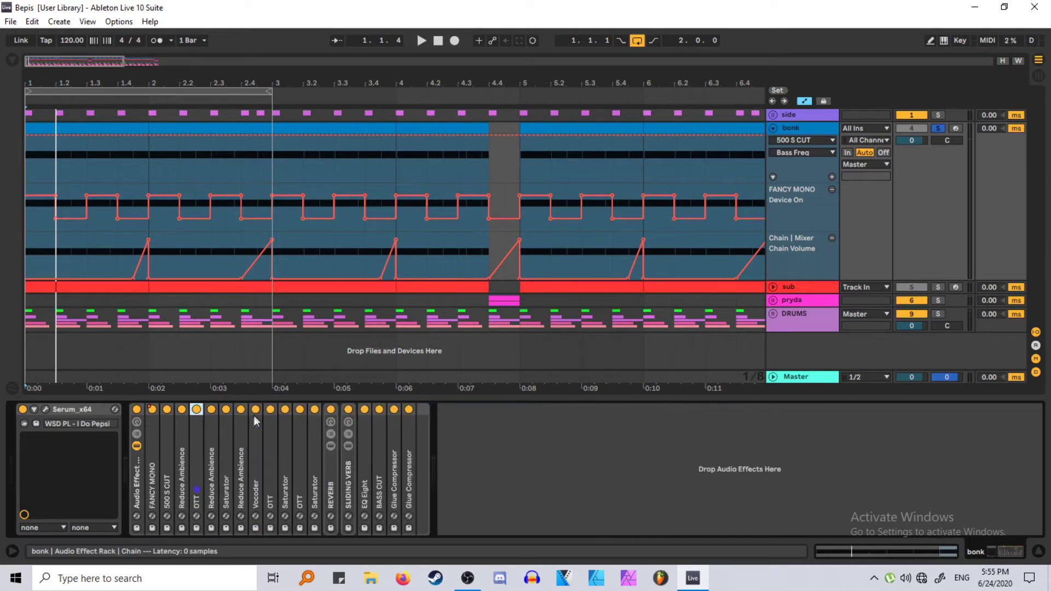
Inspect the second Reduce Ambience, the first Saturator and the third Reduce Ambience, folding each device again.
{"action": "double_click", "coordinate": [209, 483]}
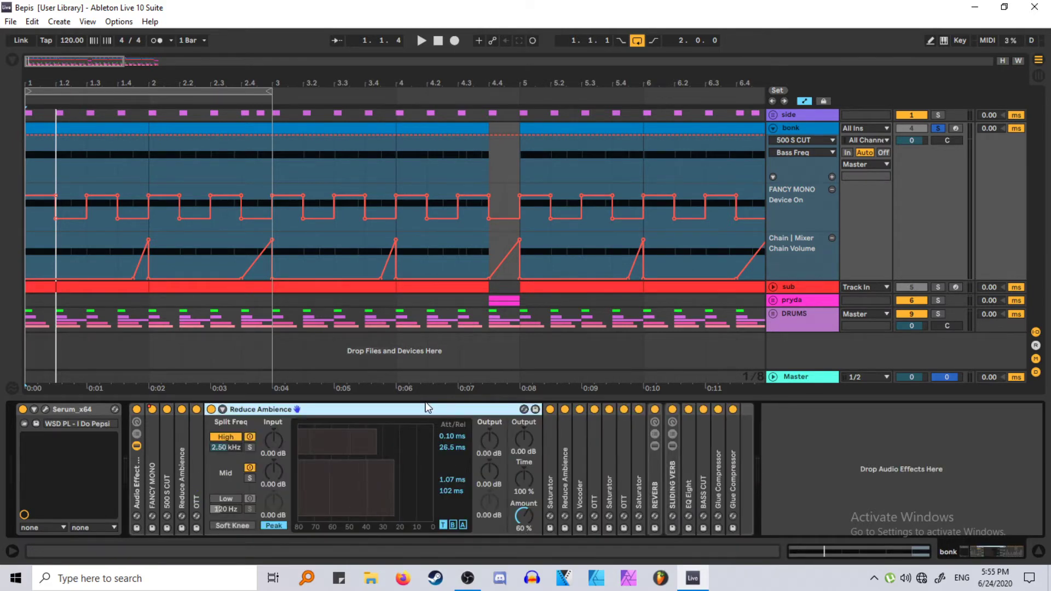
{"action": "double_click", "coordinate": [347, 409]}
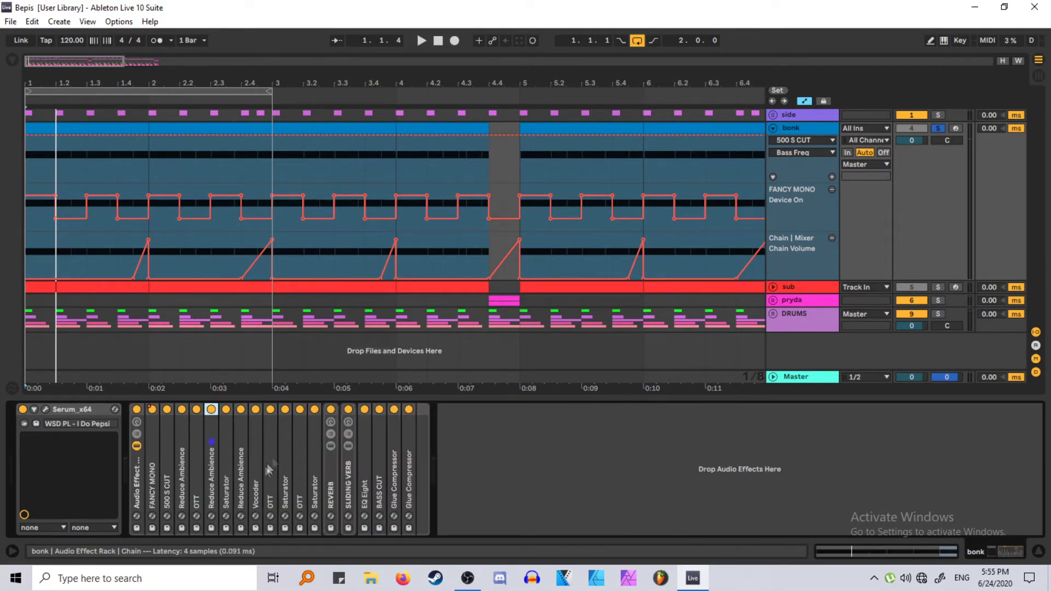
{"action": "double_click", "coordinate": [226, 477]}
{"action": "double_click", "coordinate": [303, 411]}
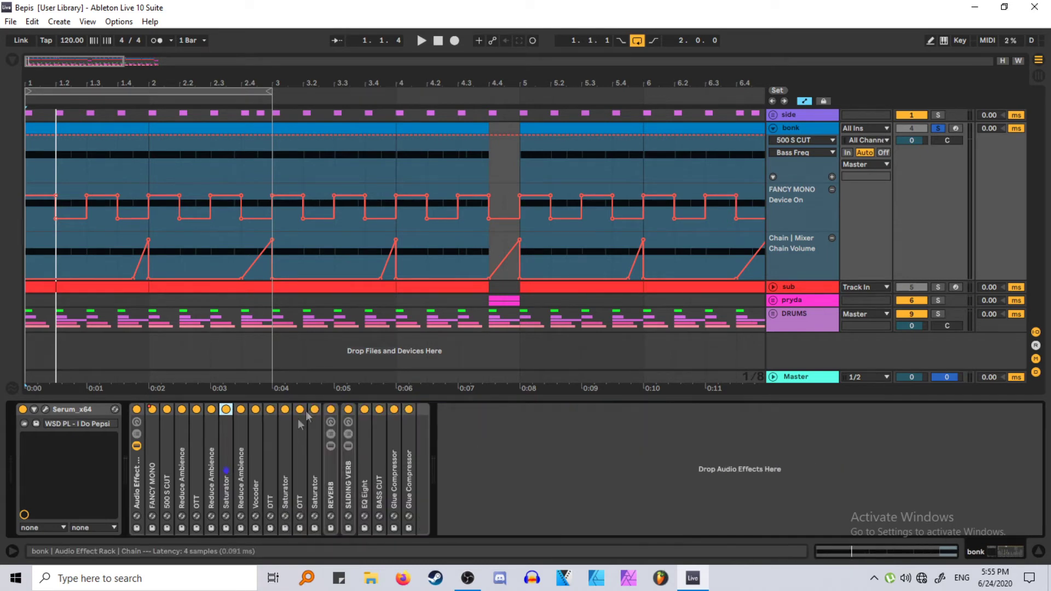
{"action": "double_click", "coordinate": [241, 479]}
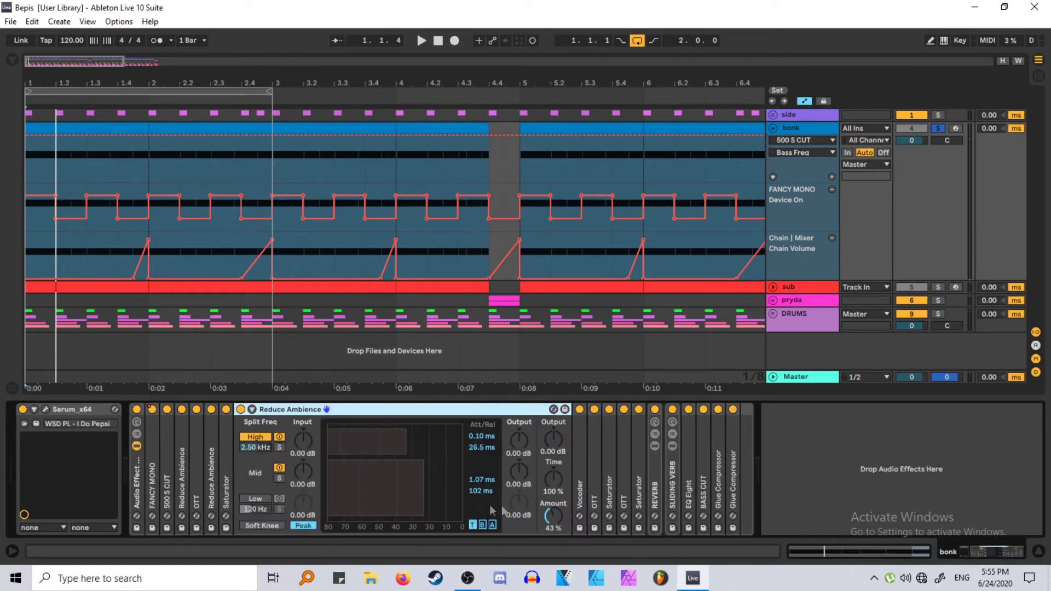
{"action": "double_click", "coordinate": [458, 409]}
Examine the Vocoder's bands and upper and lower range limits, and the OTT that follows it, folding both again.
{"action": "double_click", "coordinate": [258, 487]}
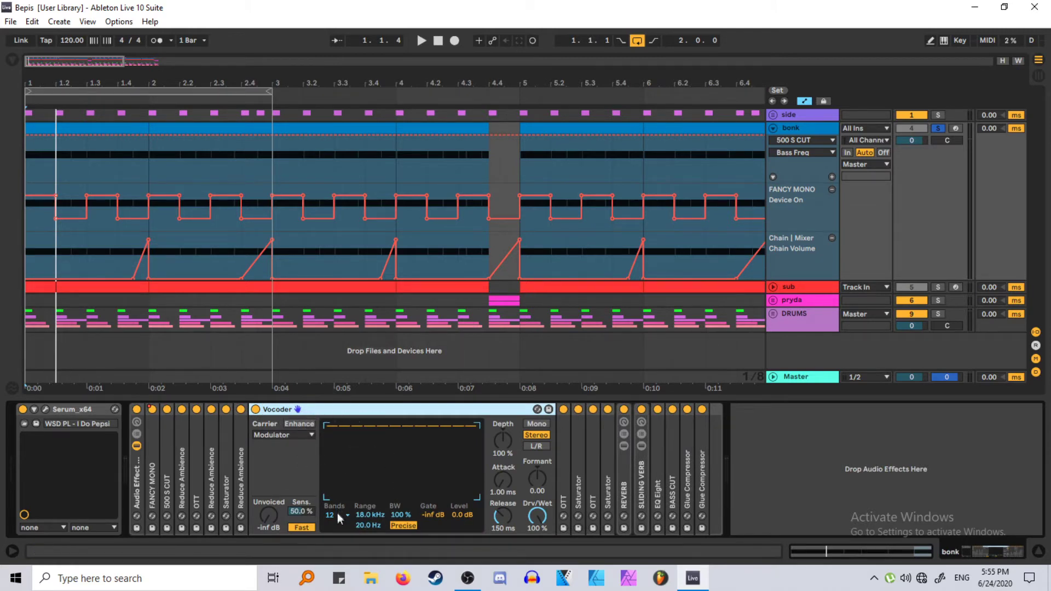
{"action": "left_click", "coordinate": [370, 519]}
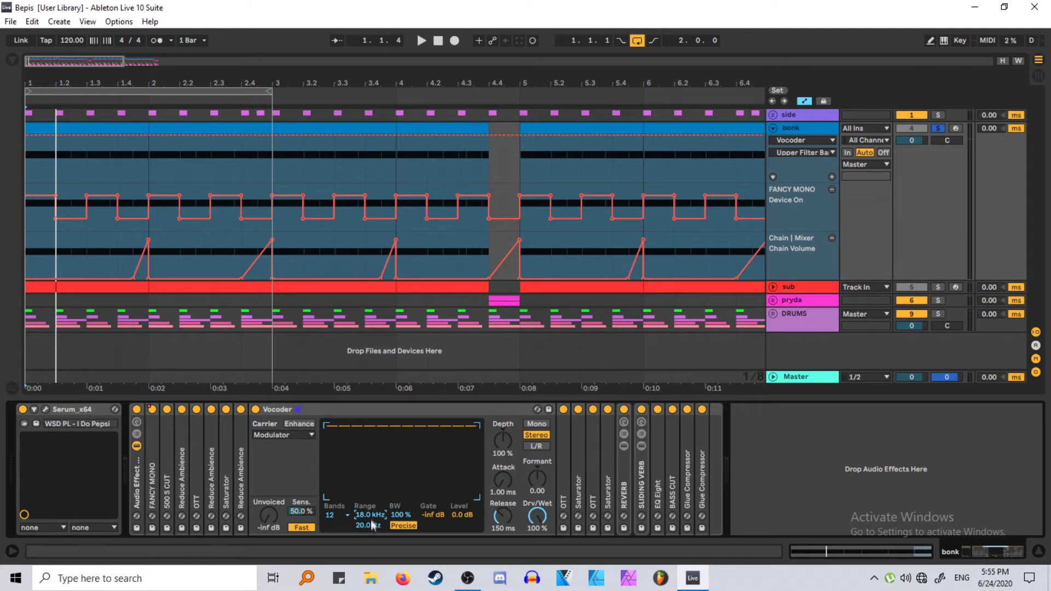
{"action": "left_click", "coordinate": [369, 522]}
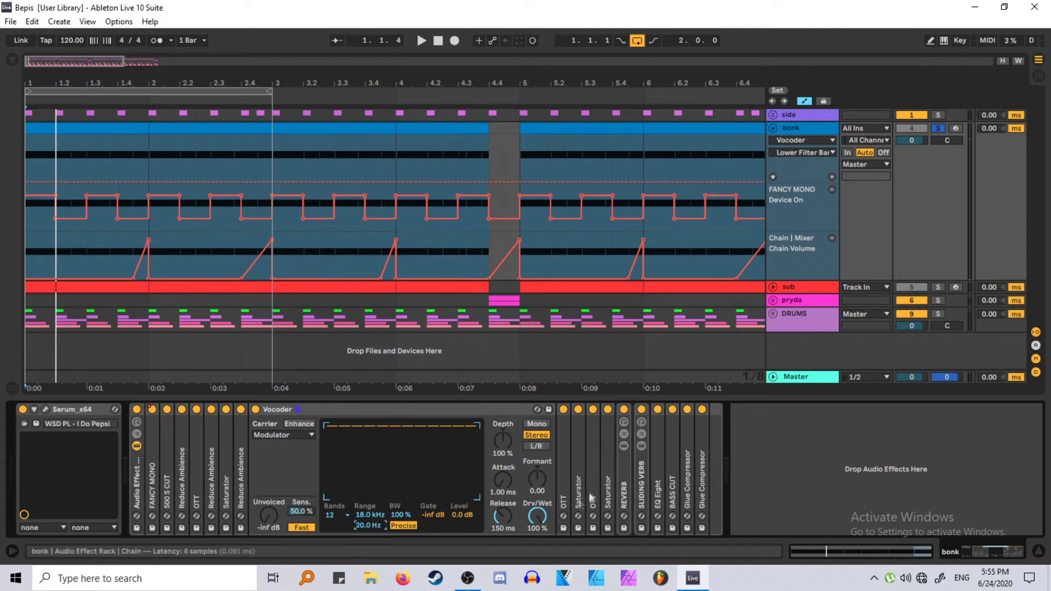
{"action": "double_click", "coordinate": [435, 411]}
{"action": "double_click", "coordinate": [274, 492]}
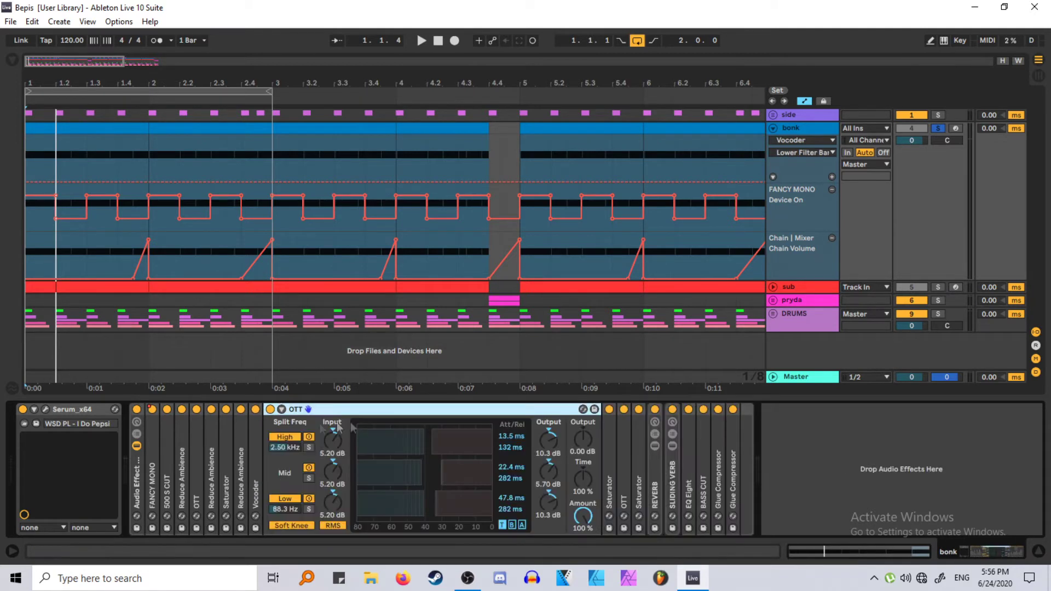
{"action": "double_click", "coordinate": [471, 412]}
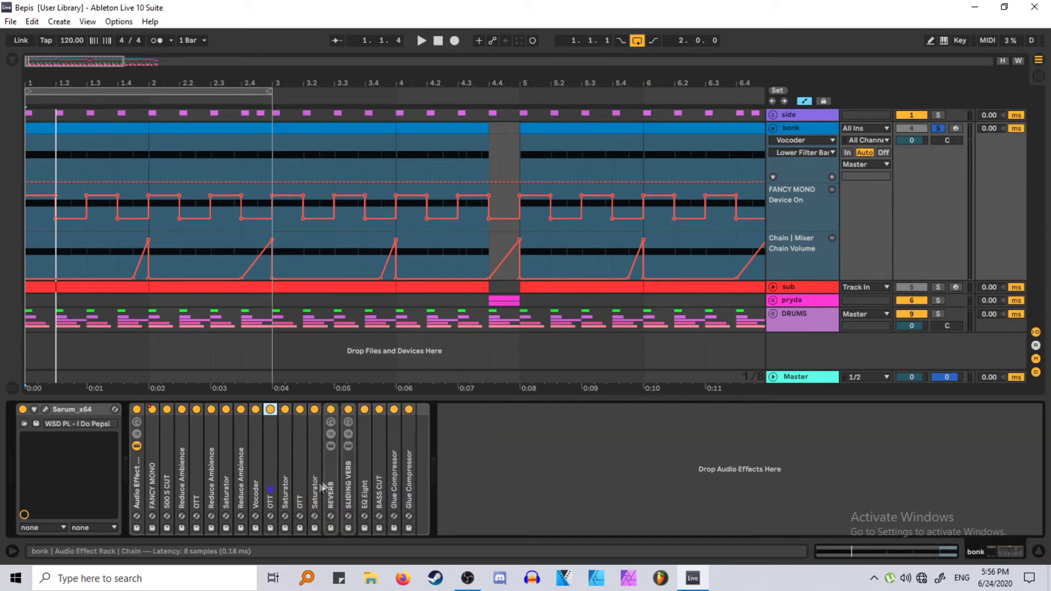
Inspect the second Saturator and the third OTT in the bonk effects chain, folding each device again.
{"action": "double_click", "coordinate": [286, 489]}
{"action": "double_click", "coordinate": [374, 408]}
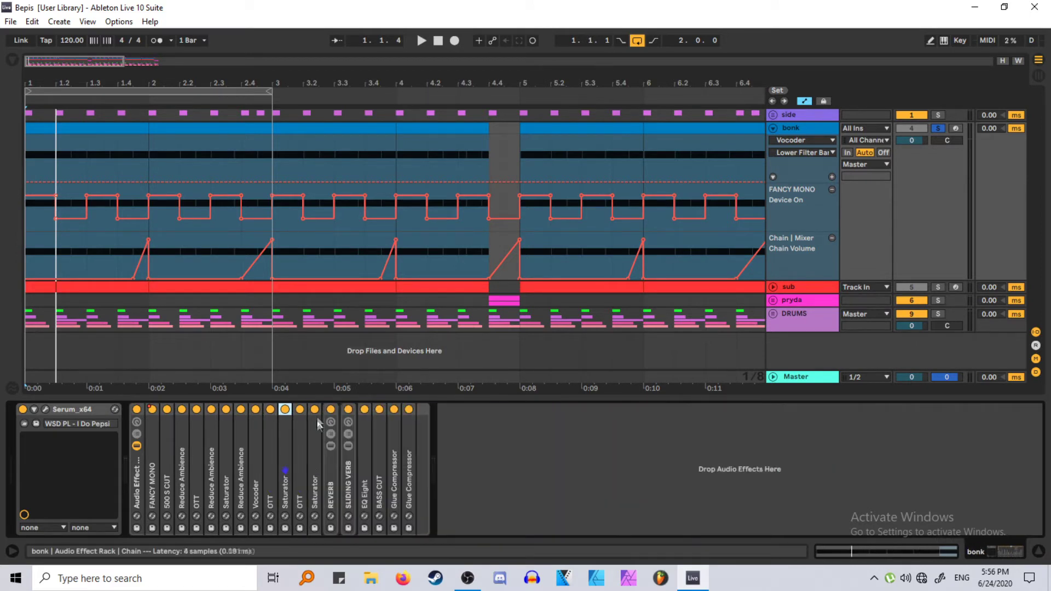
{"action": "left_click", "coordinate": [301, 452]}
{"action": "double_click", "coordinate": [301, 452]}
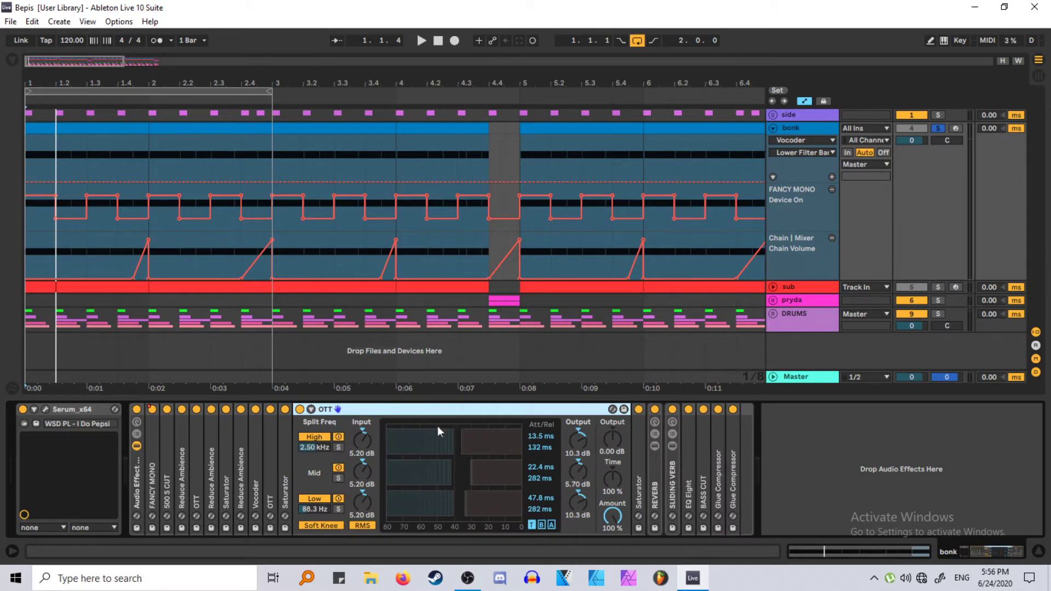
{"action": "double_click", "coordinate": [437, 409]}
Compare the third OTT with the second OTT, and inspect the third Saturator, leaving all of them folded.
{"action": "double_click", "coordinate": [296, 474]}
{"action": "double_click", "coordinate": [455, 407]}
{"action": "double_click", "coordinate": [269, 474]}
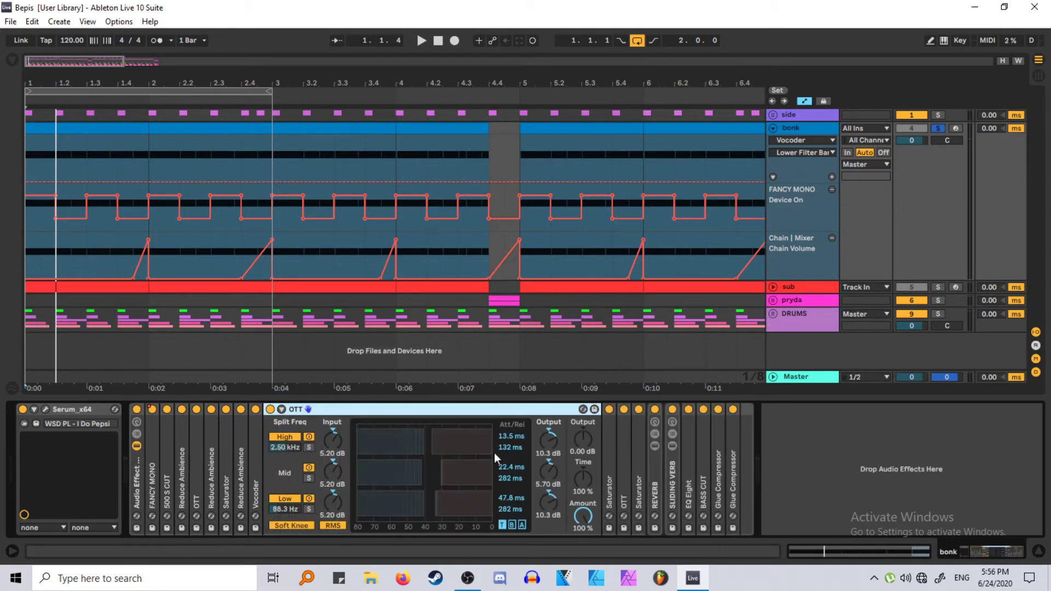
{"action": "double_click", "coordinate": [501, 409]}
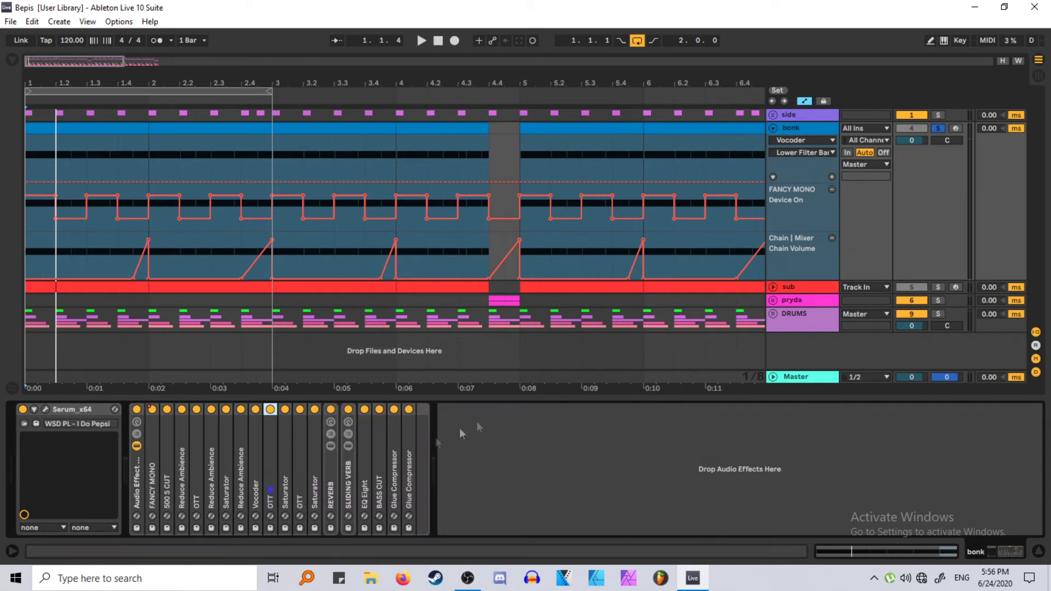
{"action": "left_click", "coordinate": [299, 476]}
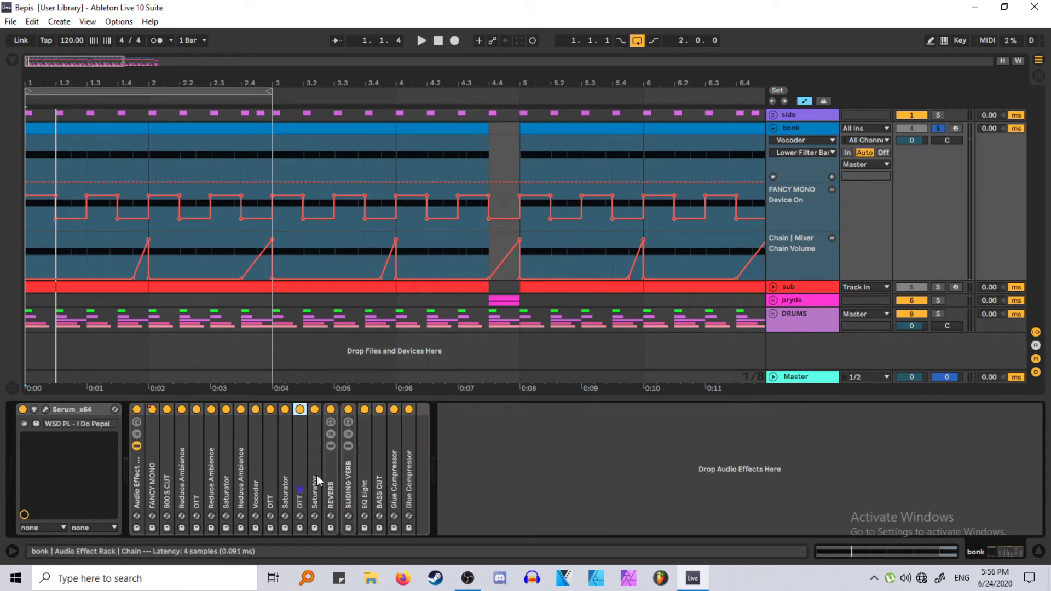
{"action": "double_click", "coordinate": [317, 475]}
{"action": "double_click", "coordinate": [383, 409]}
Unfold the REVERB rack and examine its two chains and the devices in the first chain.
{"action": "double_click", "coordinate": [333, 491]}
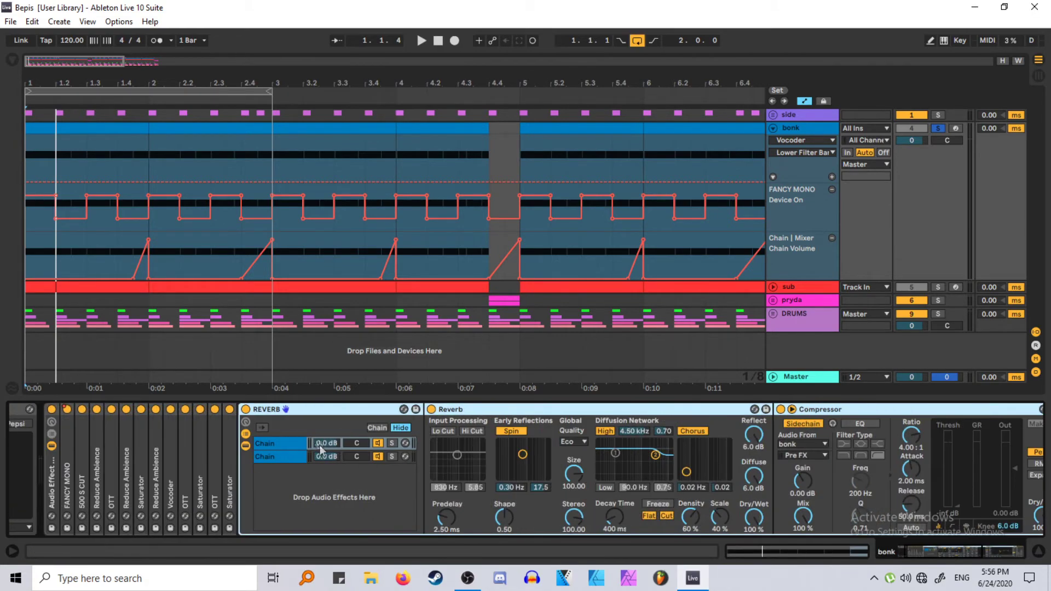
{"action": "left_click", "coordinate": [298, 441]}
{"action": "left_click", "coordinate": [295, 455]}
{"action": "left_click", "coordinate": [290, 442]}
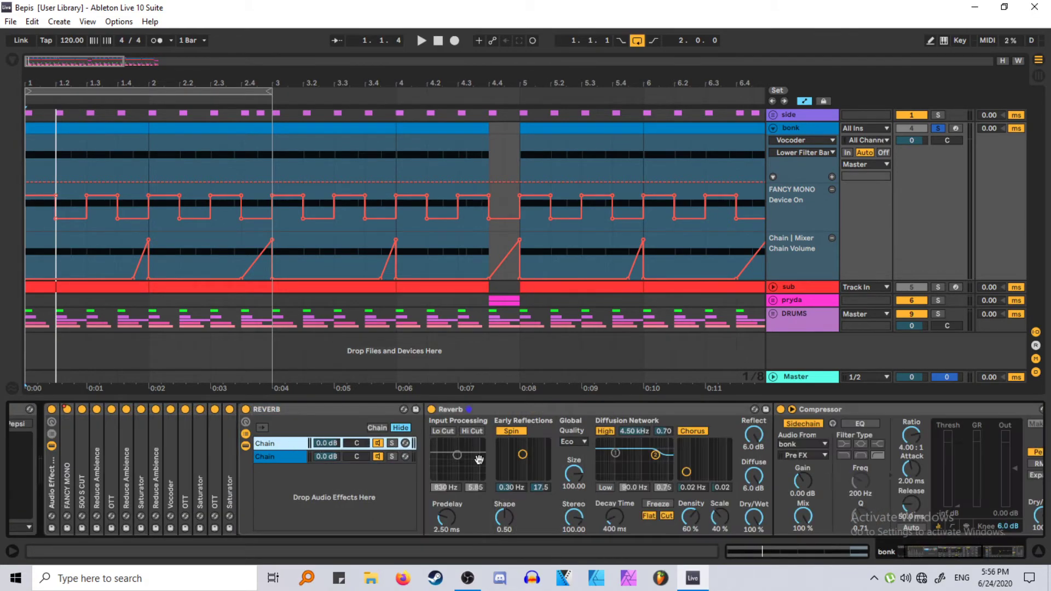
{"action": "scroll", "coordinate": [479, 459], "scroll_direction": "down", "scroll_amount": 5}
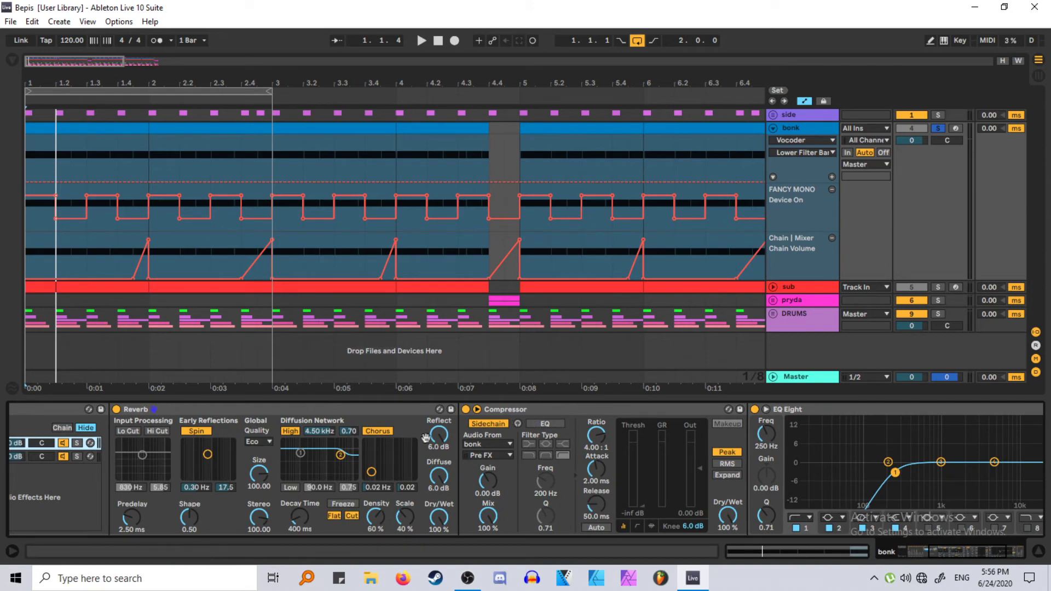
{"action": "scroll", "coordinate": [426, 438], "scroll_direction": "up", "scroll_amount": 3}
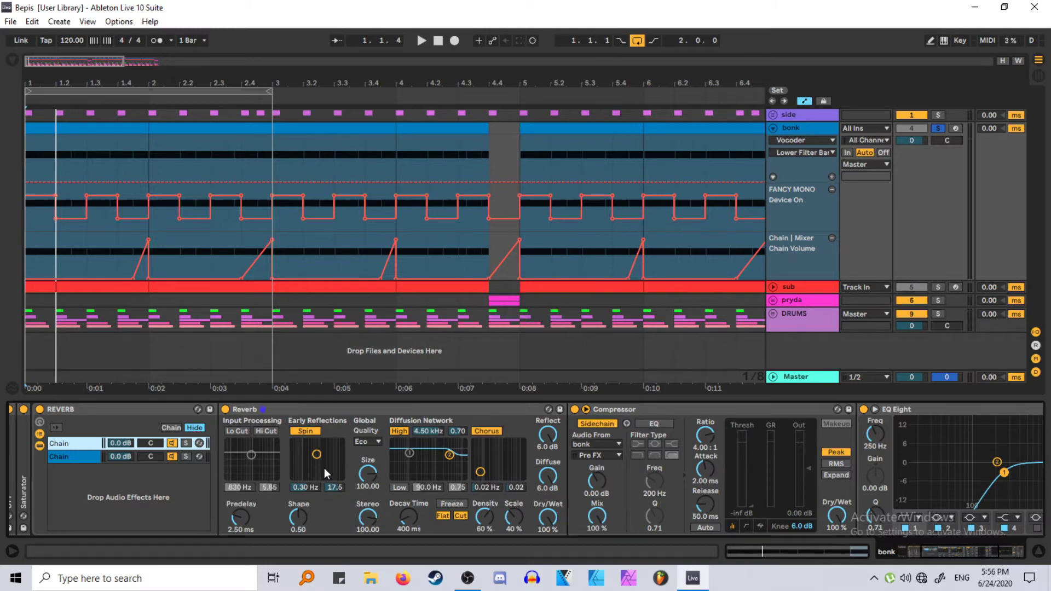
Examine the Reverb's decay time and the Compressor and EQ Eight that follow it, and fold the REVERB rack.
{"action": "scroll", "coordinate": [324, 468], "scroll_direction": "up", "scroll_amount": 3}
{"action": "left_click", "coordinate": [281, 403]}
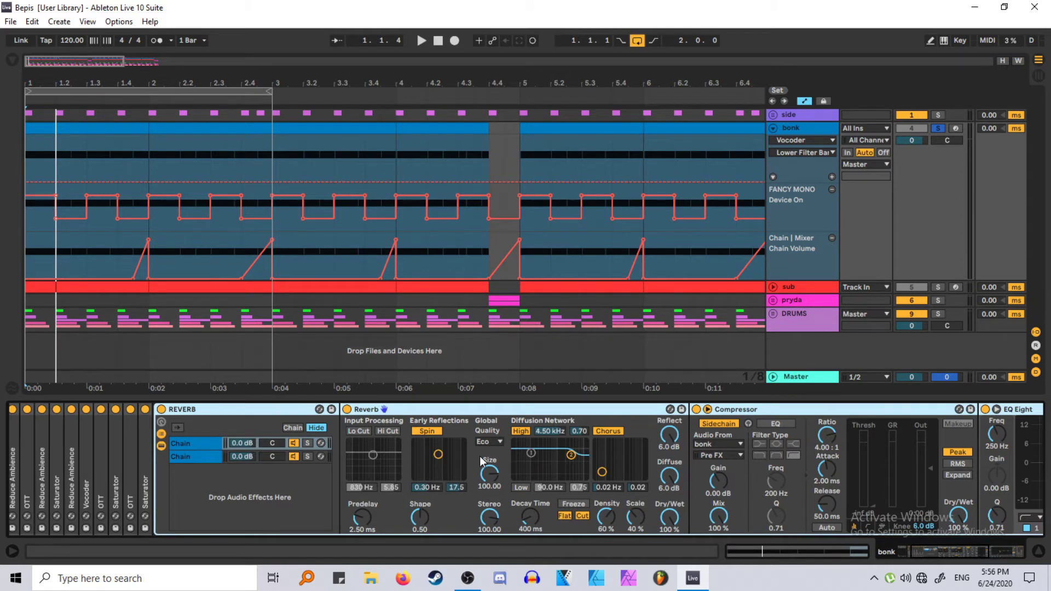
{"action": "left_click", "coordinate": [530, 517]}
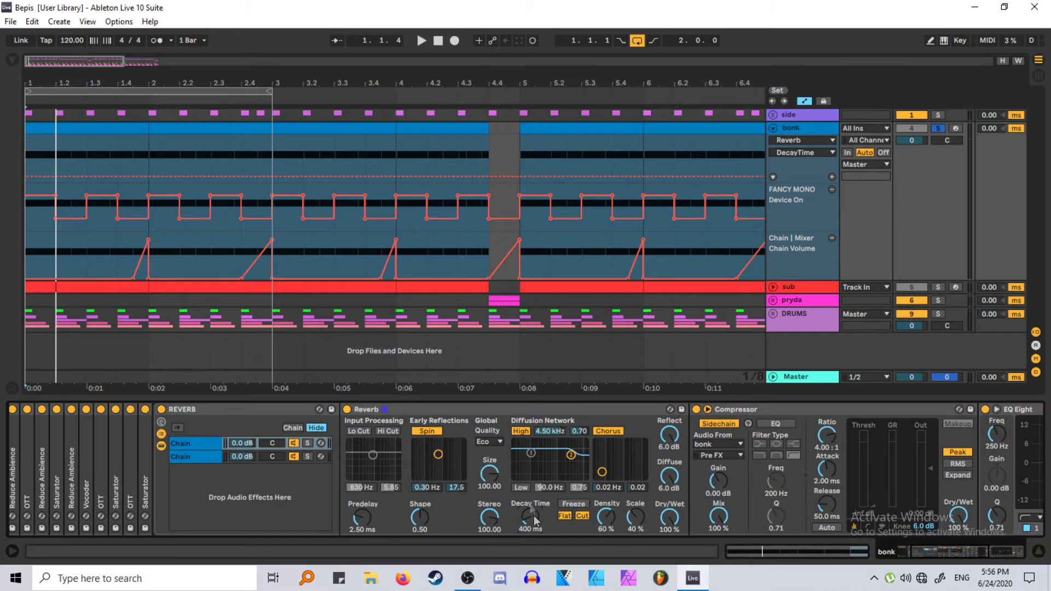
{"action": "scroll", "coordinate": [734, 459], "scroll_direction": "down", "scroll_amount": 5}
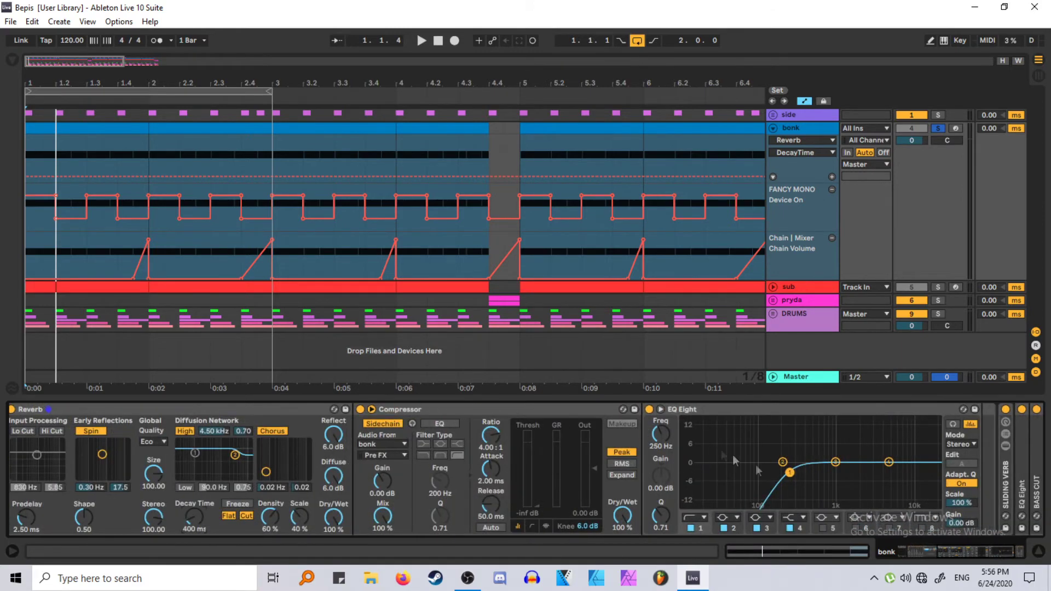
{"action": "scroll", "coordinate": [583, 466], "scroll_direction": "up", "scroll_amount": 7}
{"action": "double_click", "coordinate": [376, 410]}
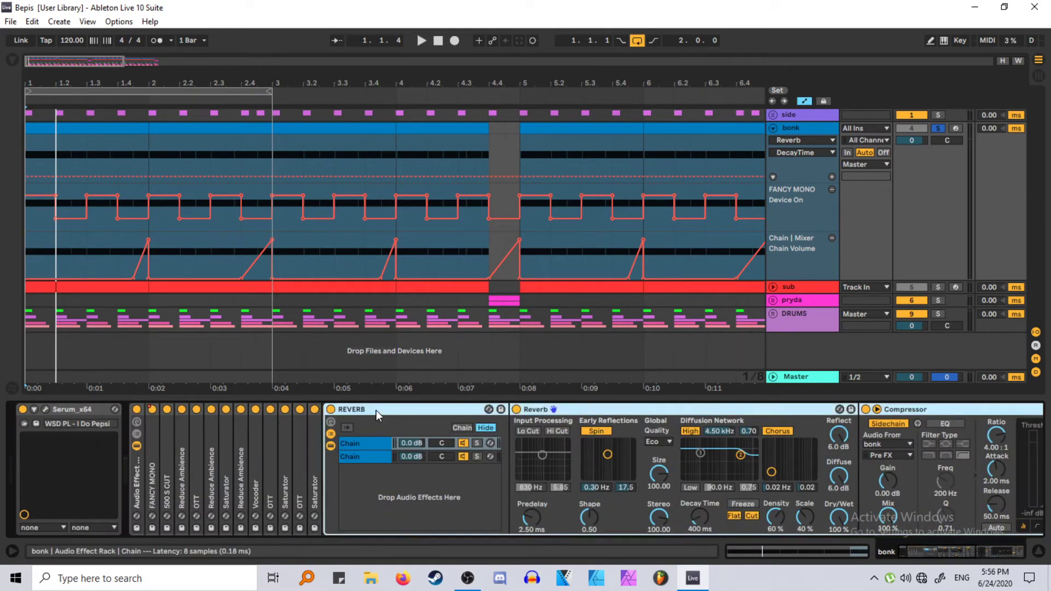
Inspect the SLIDING VERB rack and its ValhallaRoom reverb settings, closing the plug-in window and folding the rack again.
{"action": "left_click", "coordinate": [353, 478]}
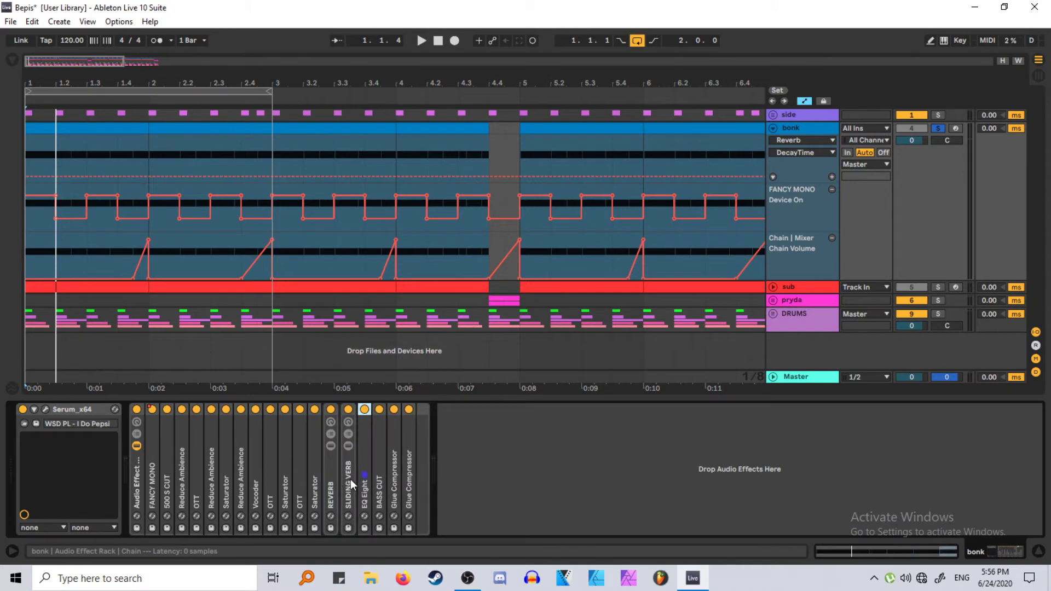
{"action": "double_click", "coordinate": [350, 479]}
{"action": "left_click", "coordinate": [556, 409]}
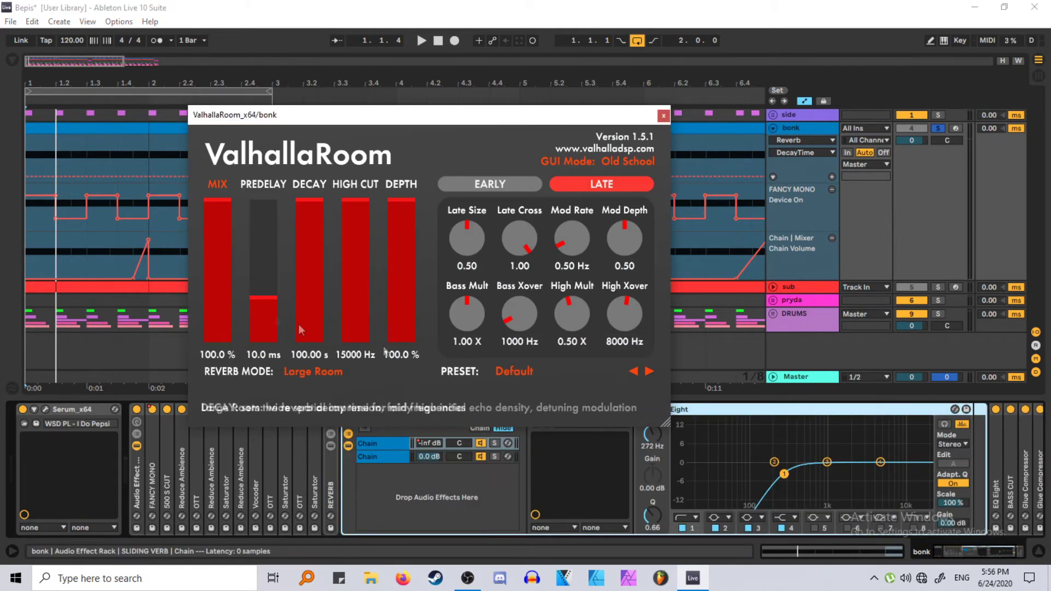
{"action": "left_click", "coordinate": [663, 116]}
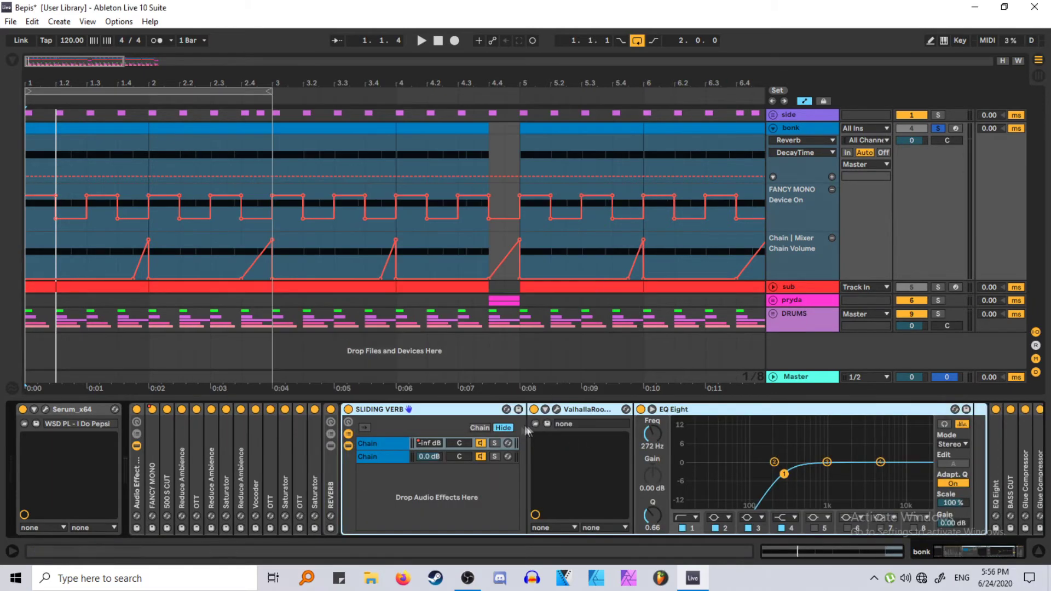
{"action": "double_click", "coordinate": [468, 410]}
Examine the Chain Volume automation ramp on the bonk track leading up to bar 2.
{"action": "left_click_drag", "start_coordinate": [114, 258], "coordinate": [155, 257]}
{"action": "left_click", "coordinate": [84, 248]}
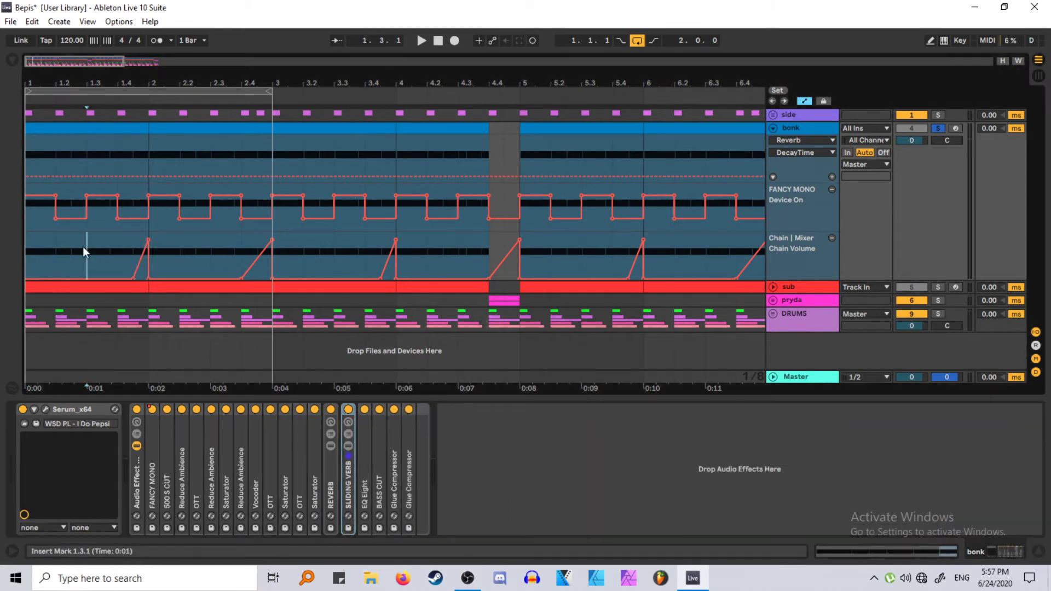
{"action": "left_click", "coordinate": [118, 251]}
Inspect the first band of the EQ Eight after SLIDING VERB, and briefly view the unfolded sub track.
{"action": "double_click", "coordinate": [359, 479]}
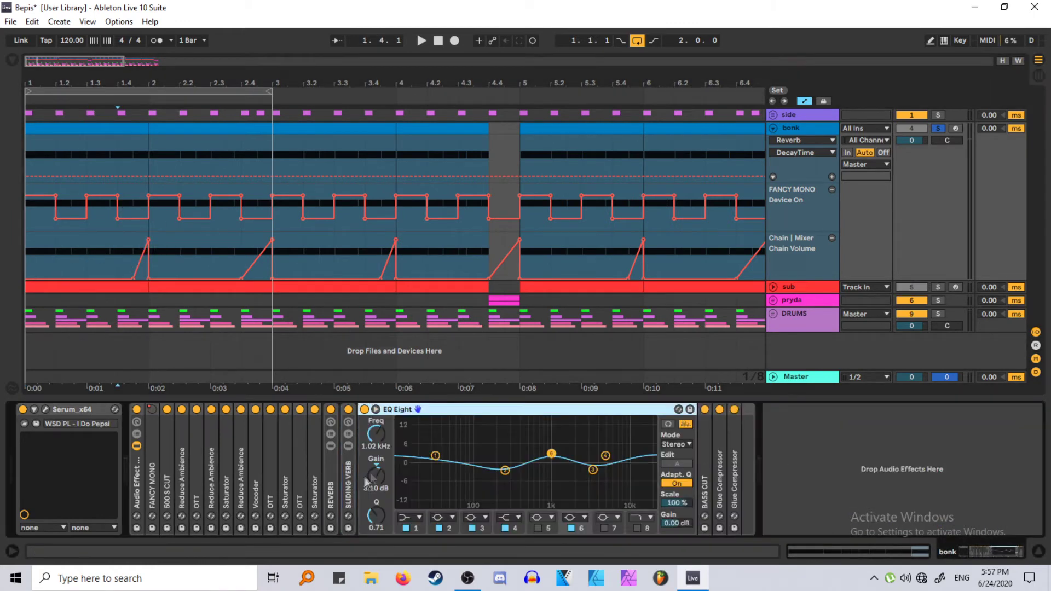
{"action": "left_click", "coordinate": [435, 455]}
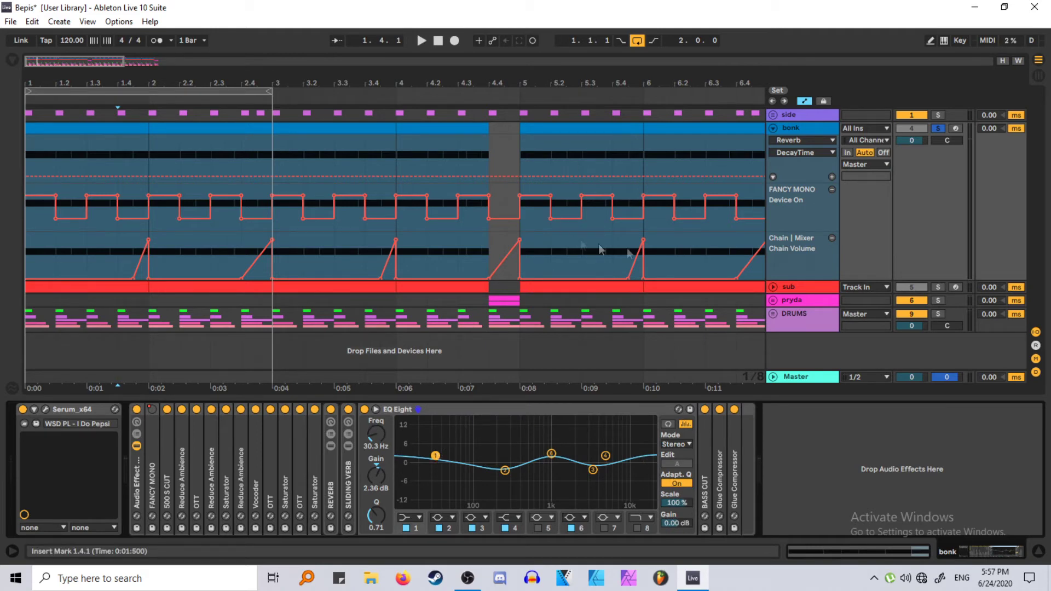
{"action": "left_click", "coordinate": [773, 287]}
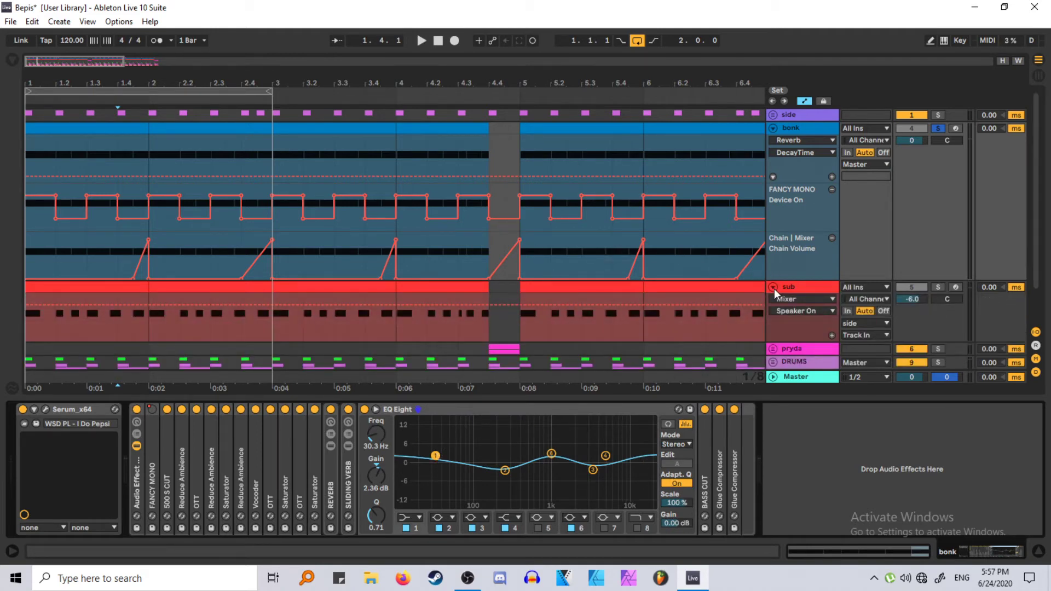
{"action": "left_click", "coordinate": [773, 288]}
Audition the bonk track with BASS CUT bypassed, select its first clip and switch BASS CUT back on.
{"action": "left_click", "coordinate": [705, 409]}
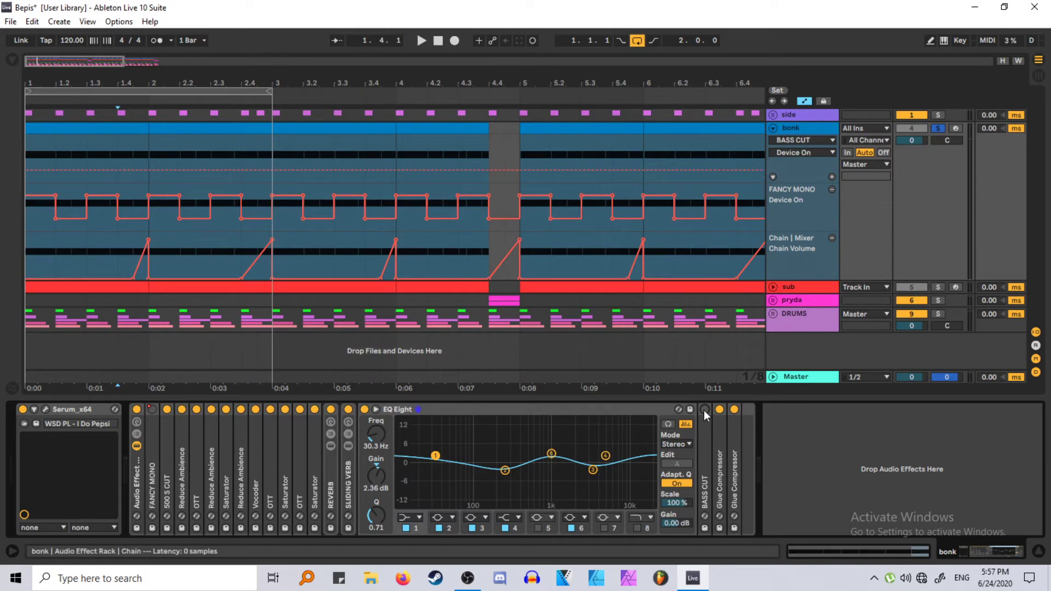
{"action": "key", "text": "space"}
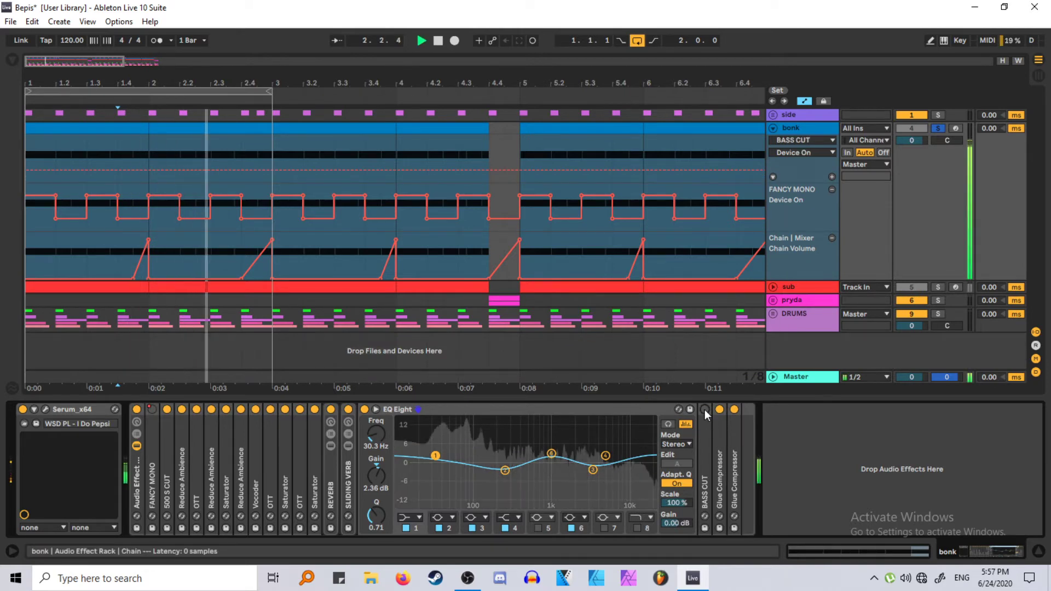
{"action": "key", "text": "space"}
{"action": "left_click", "coordinate": [110, 133]}
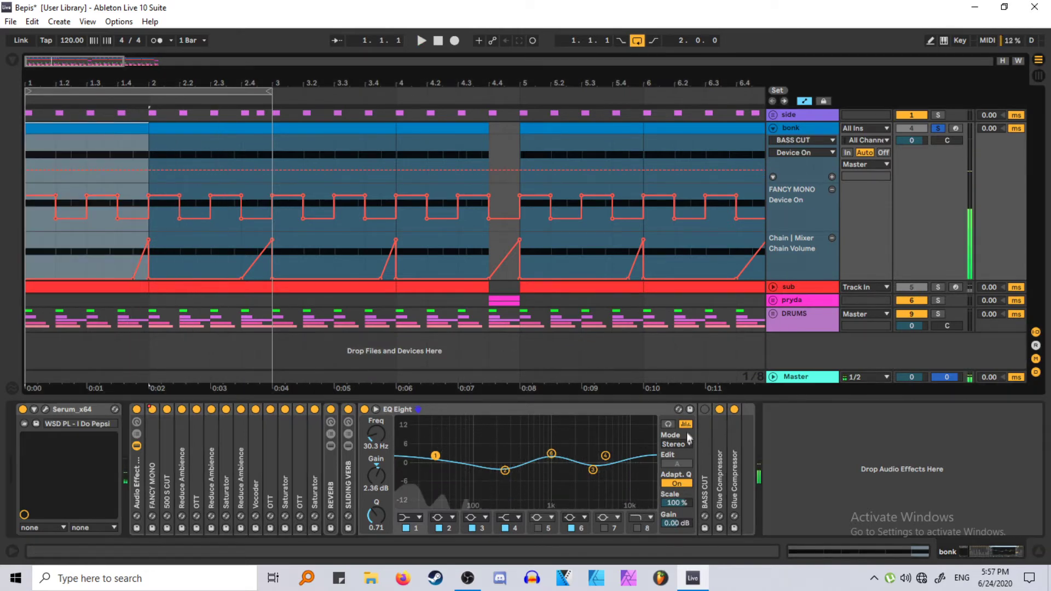
{"action": "left_click", "coordinate": [703, 409]}
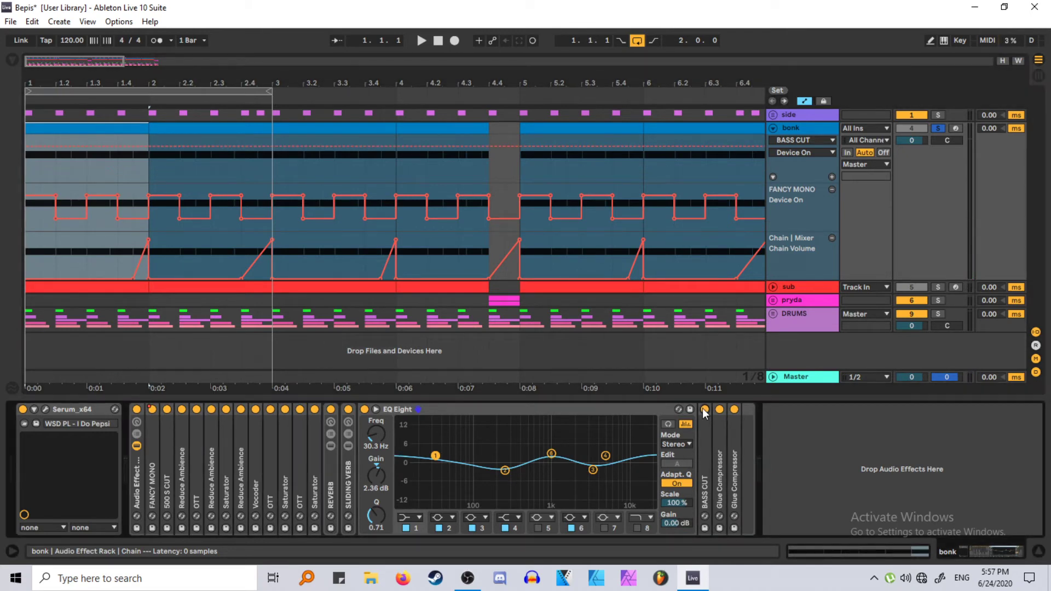
Examine the BASS CUT device's low-cut band, fold it and audition the bonk track with the cut active.
{"action": "double_click", "coordinate": [626, 412]}
{"action": "double_click", "coordinate": [377, 486]}
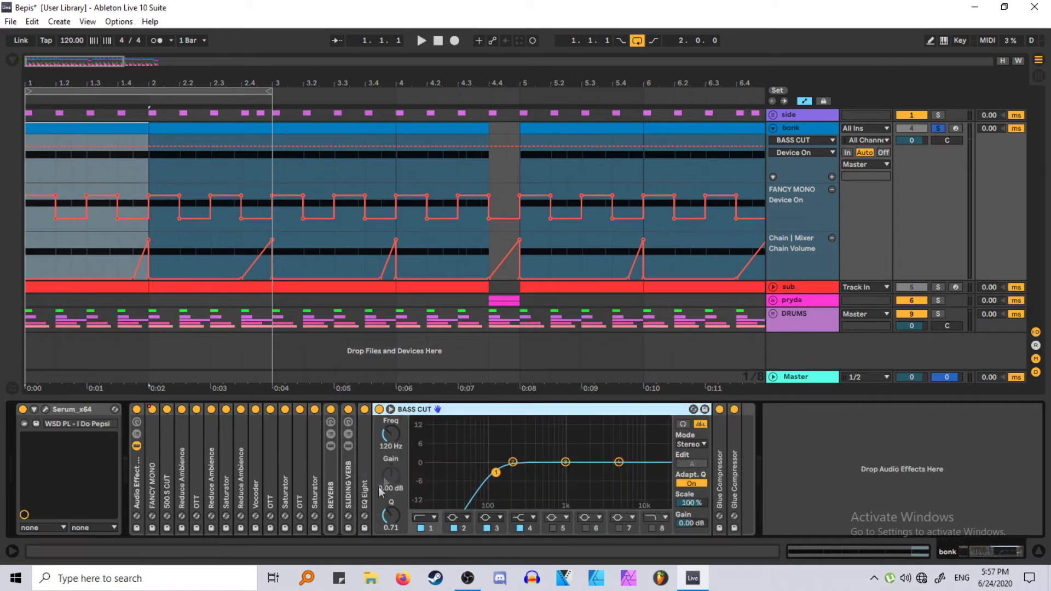
{"action": "left_click", "coordinate": [495, 469]}
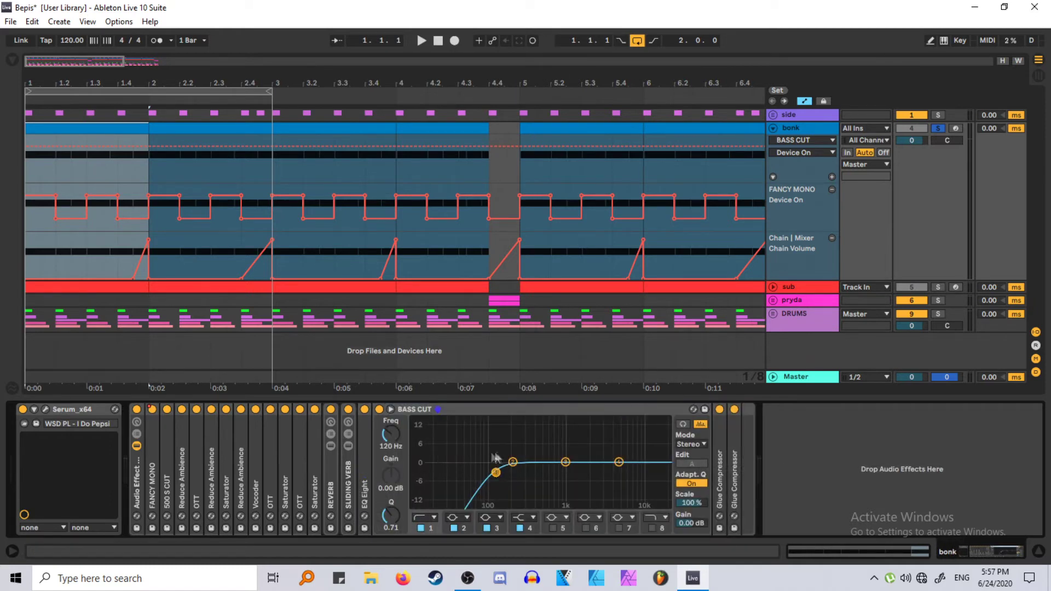
{"action": "double_click", "coordinate": [448, 406]}
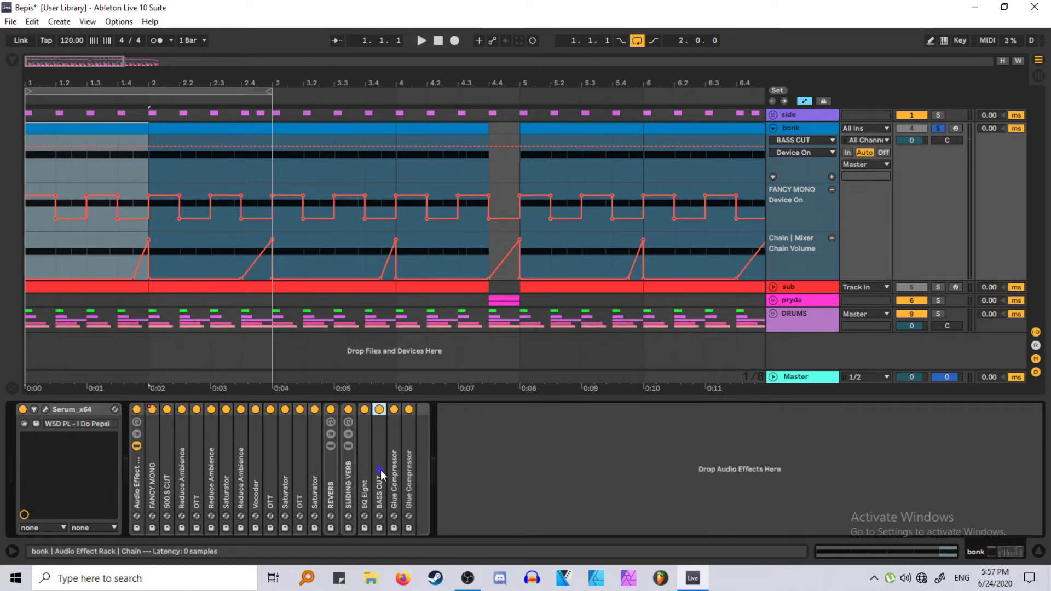
{"action": "key", "text": "space"}
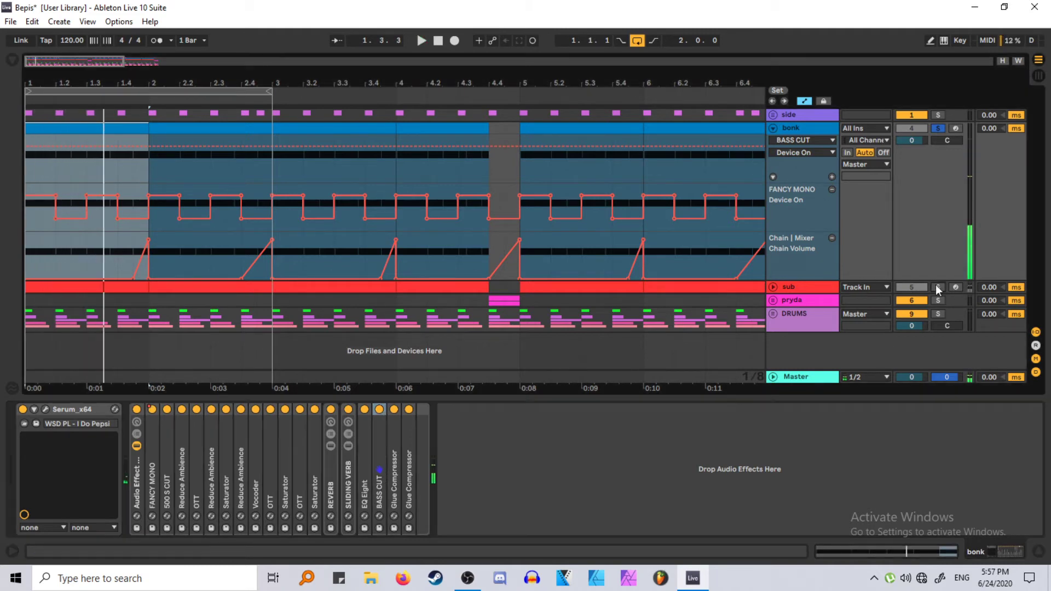
Unfold the sub track and route its output to Master.
{"action": "left_click", "coordinate": [772, 286]}
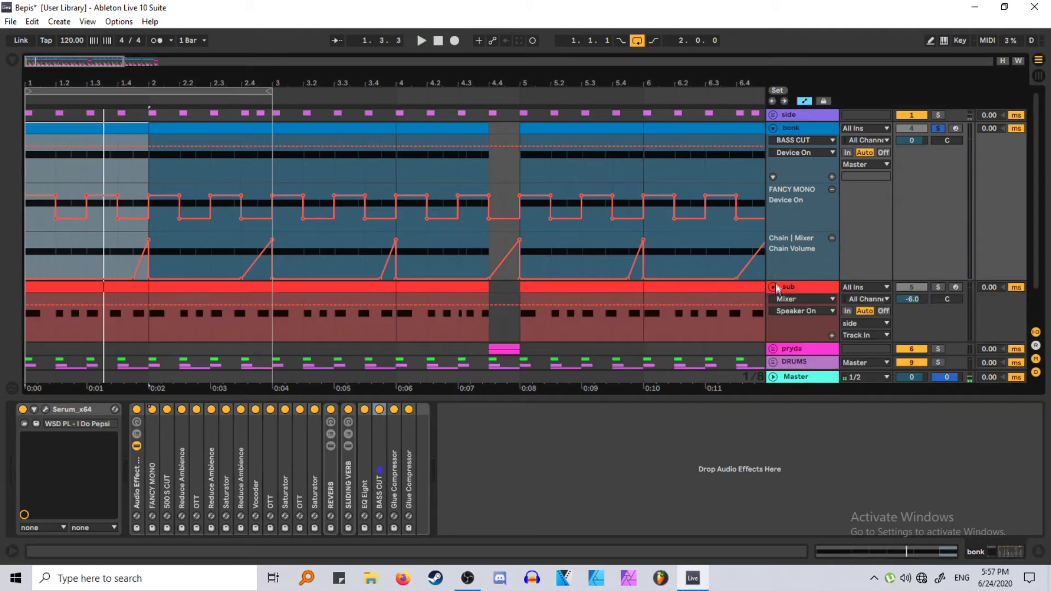
{"action": "scroll", "coordinate": [807, 263], "scroll_direction": "up", "scroll_amount": 2}
{"action": "left_click", "coordinate": [860, 324]}
{"action": "left_click", "coordinate": [862, 360]}
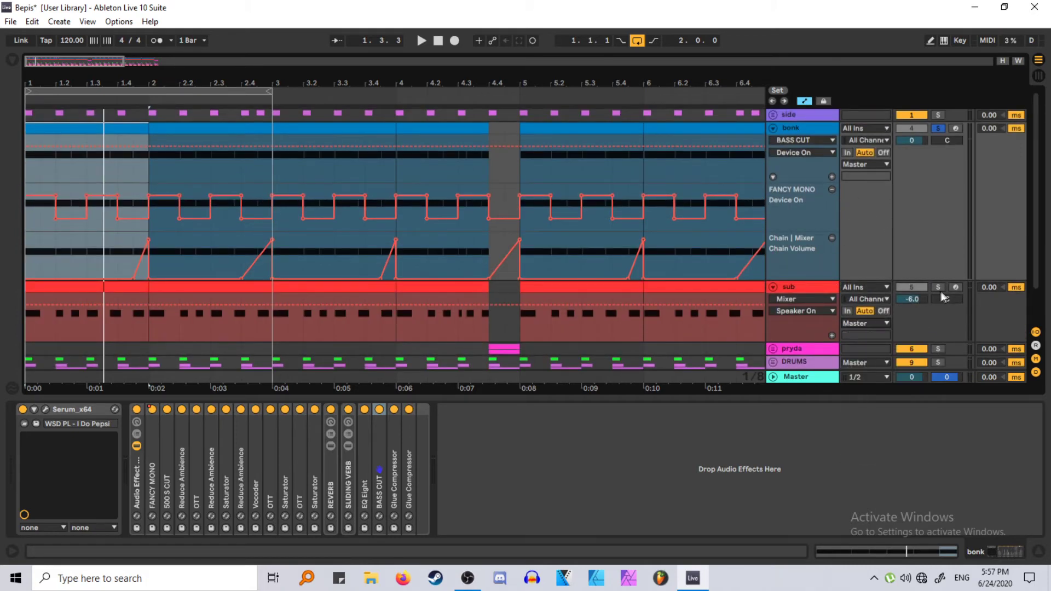
Solo the sub track together with bonk, audition both, and unsolo sub again.
{"action": "left_click", "coordinate": [939, 287]}
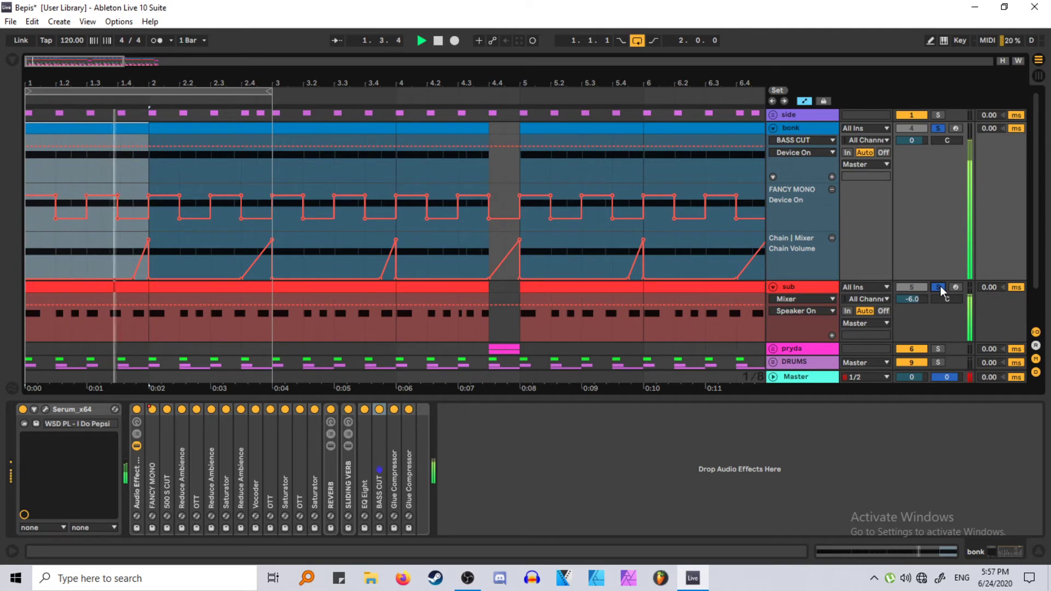
{"action": "key", "text": "space"}
{"action": "left_click", "coordinate": [938, 286]}
Route the sub track's output back to the side track, fold the sub track and save the set.
{"action": "left_click", "coordinate": [865, 323]}
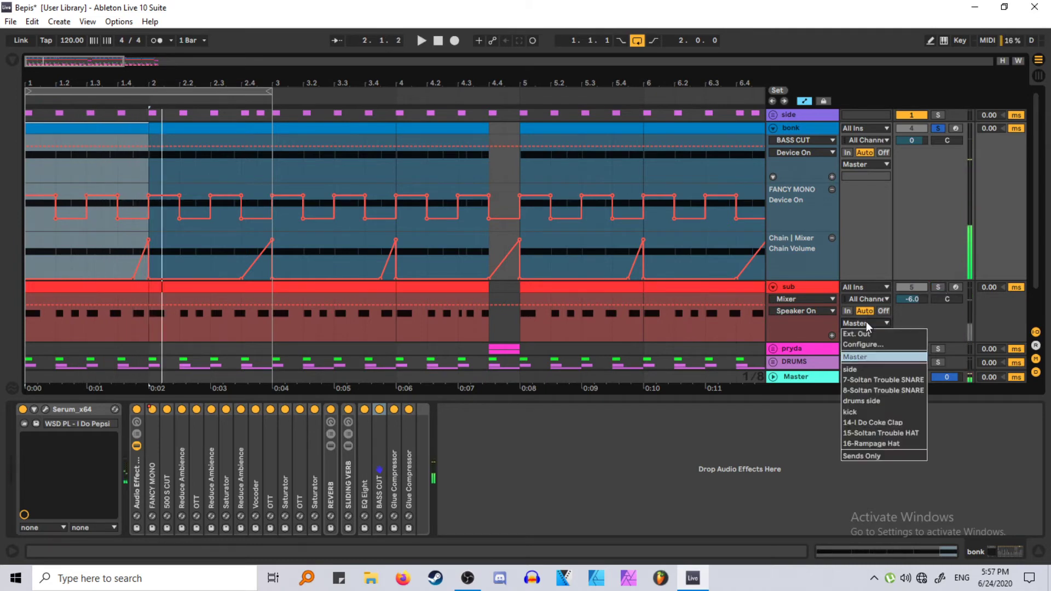
{"action": "left_click", "coordinate": [799, 304]}
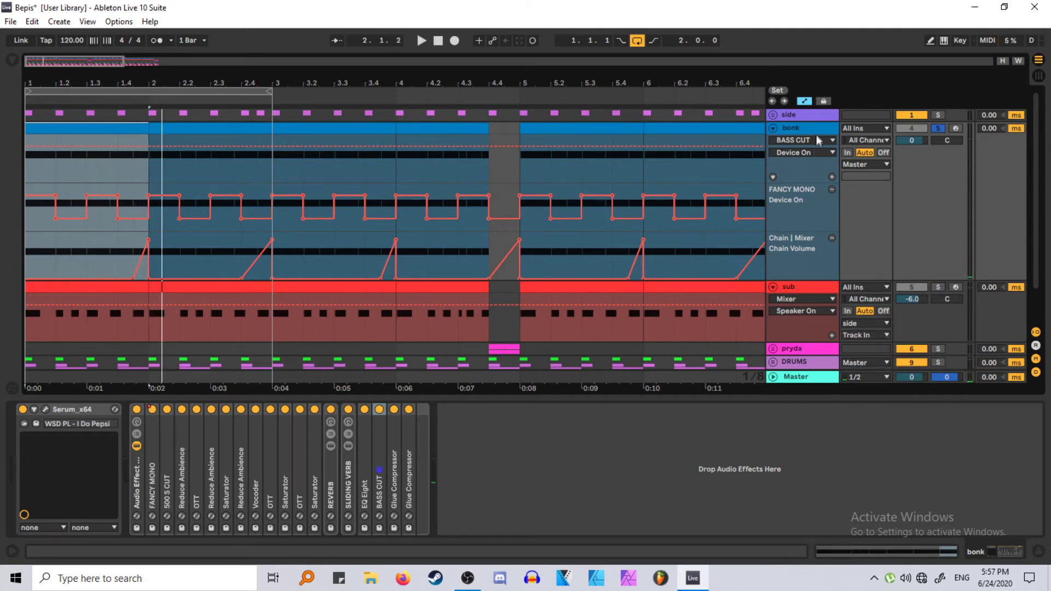
{"action": "left_click", "coordinate": [773, 286]}
{"action": "key", "text": "ctrl+s"}
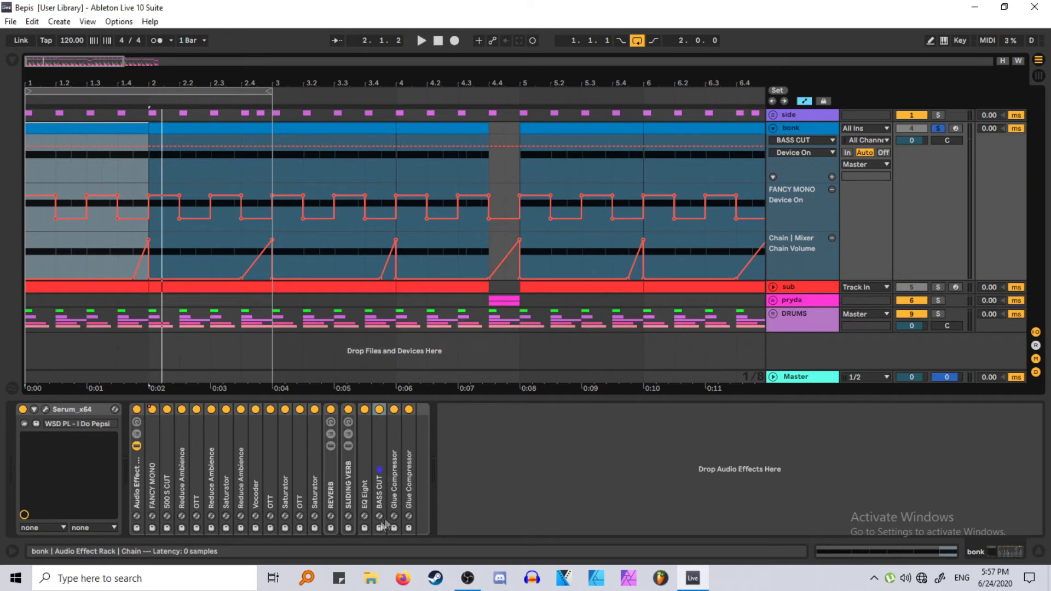
Unfold the sub track and select its first clip to show the SUB 2 GO device chain.
{"action": "left_click", "coordinate": [521, 328]}
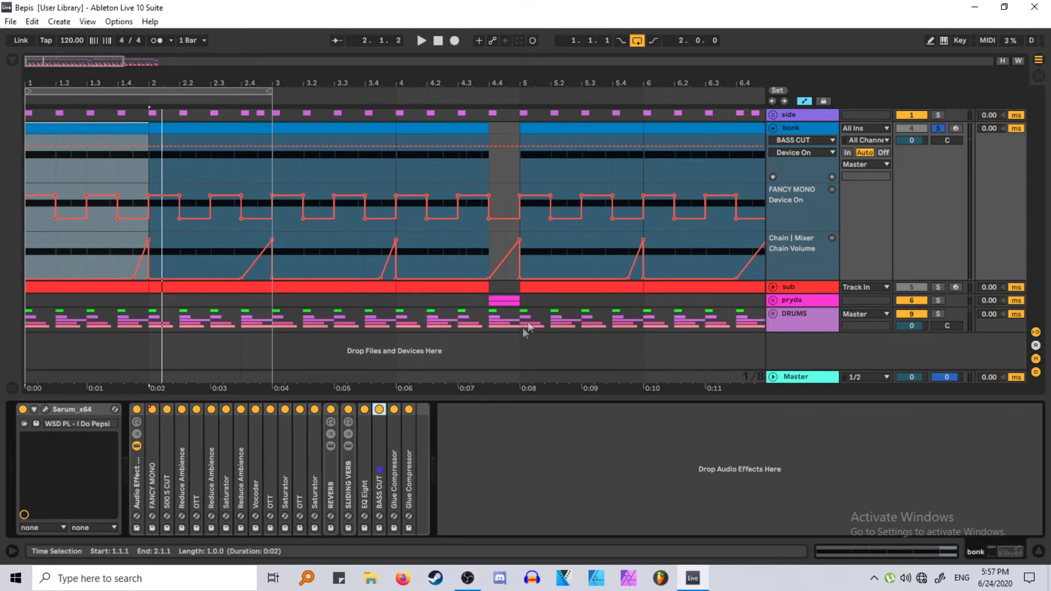
{"action": "left_click", "coordinate": [772, 287]}
{"action": "left_click", "coordinate": [103, 298]}
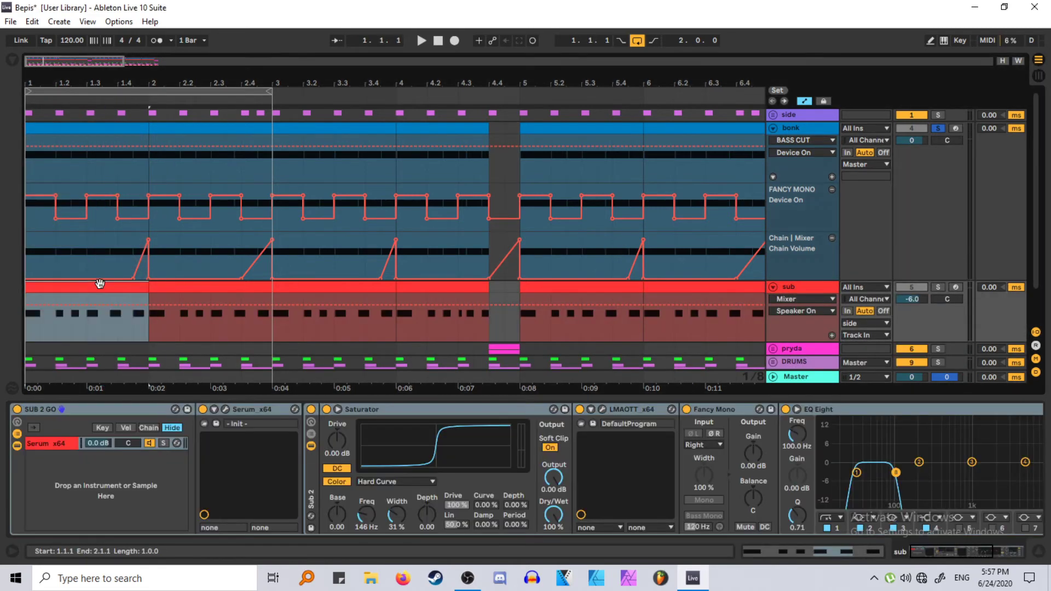
Fold the sub track, select bonk's first bar and inspect the first Glue Compressor's attack, threshold and makeup settings.
{"action": "left_click", "coordinate": [774, 288]}
{"action": "left_click", "coordinate": [800, 128]}
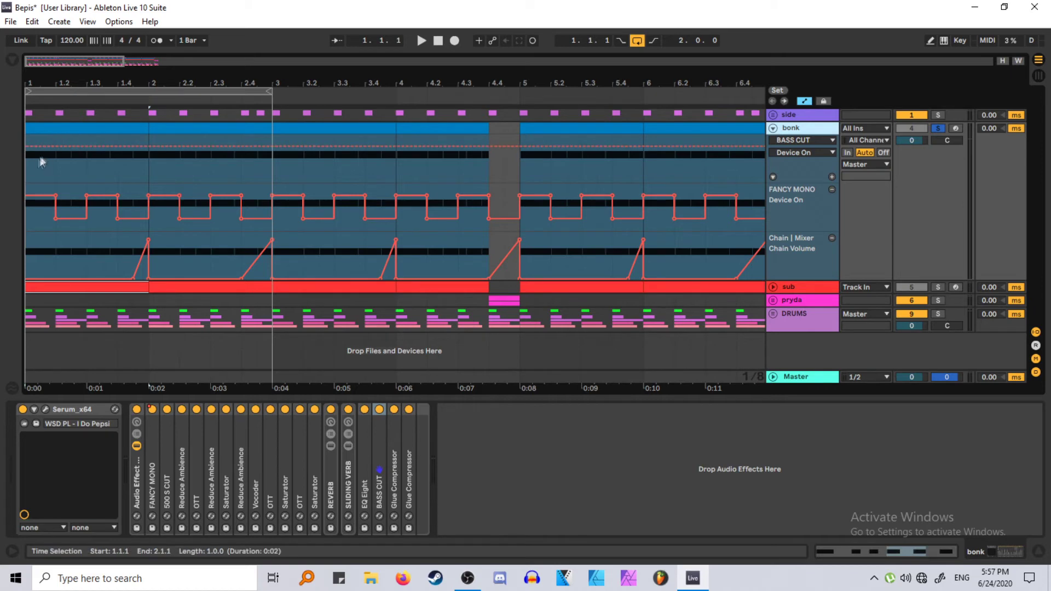
{"action": "left_click_drag", "start_coordinate": [28, 161], "coordinate": [16, 133]}
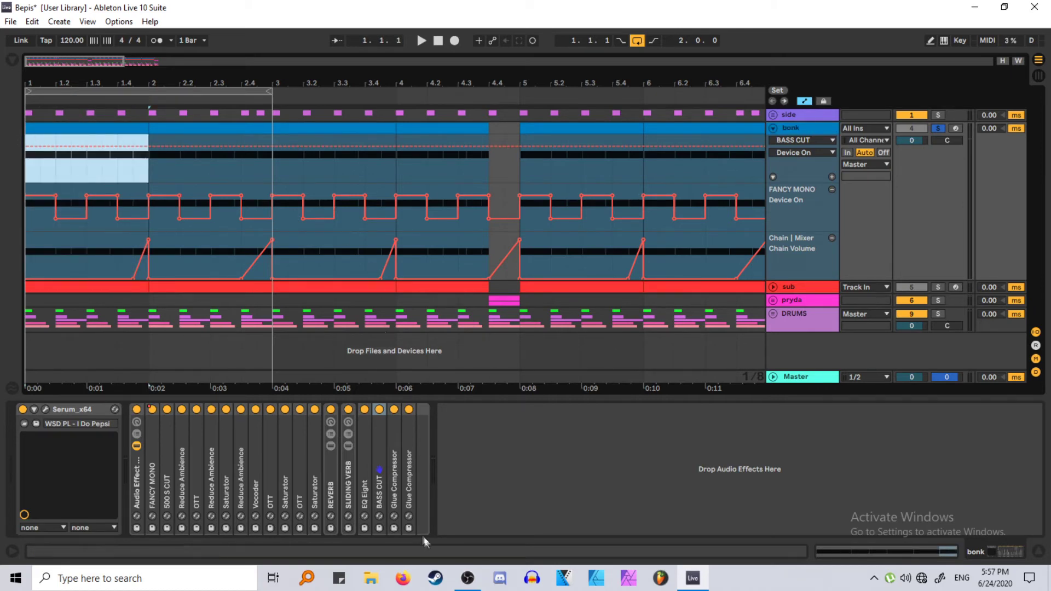
{"action": "double_click", "coordinate": [394, 487]}
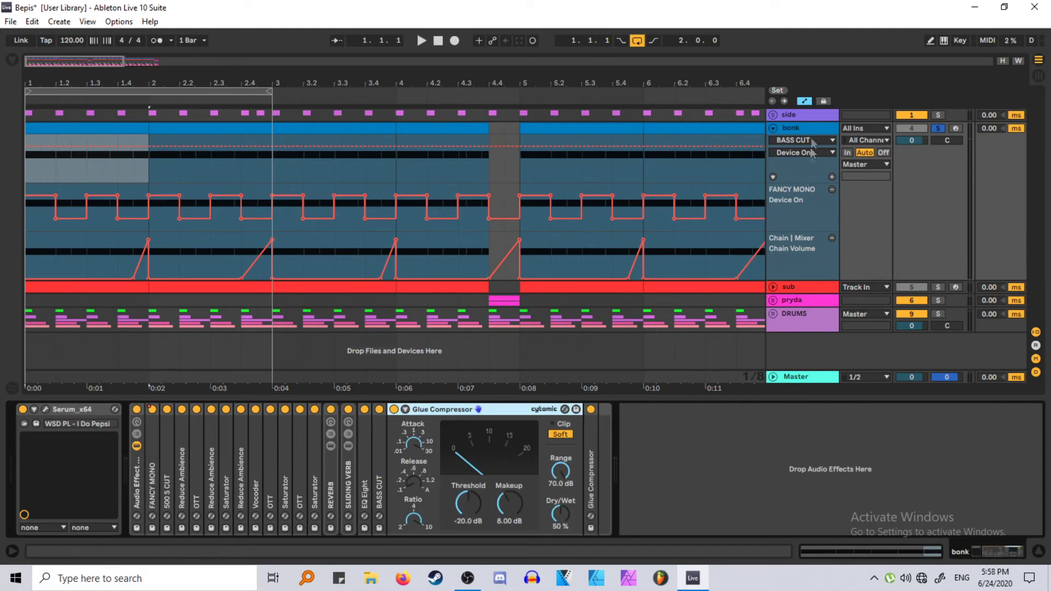
{"action": "left_click", "coordinate": [416, 446]}
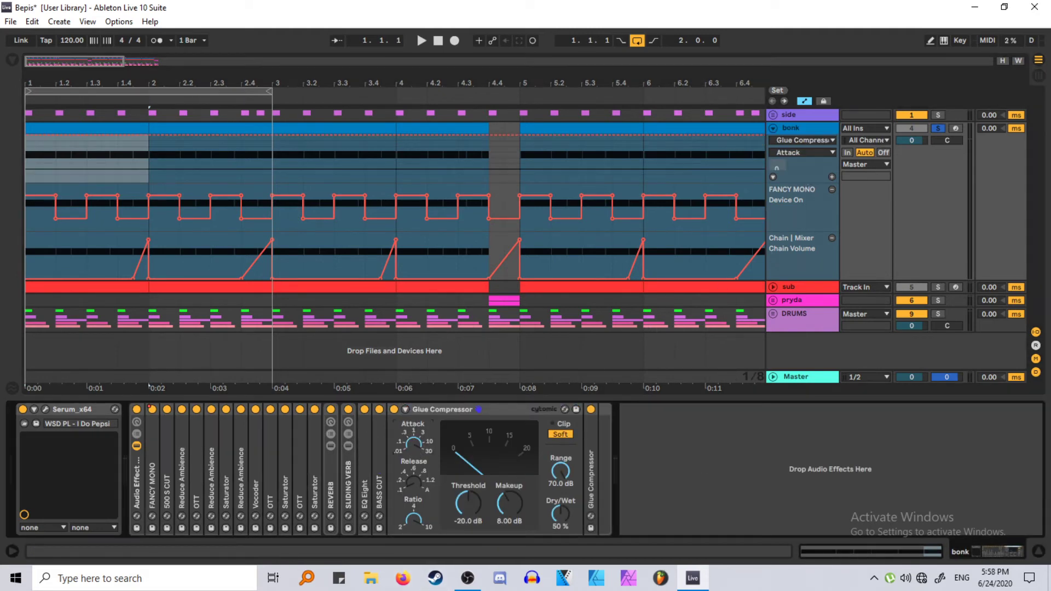
{"action": "left_click", "coordinate": [471, 501]}
{"action": "left_click", "coordinate": [507, 501]}
Audition bonk through the first Glue Compressor, inspect its Dry/Wet setting and fold the device.
{"action": "key", "text": "space"}
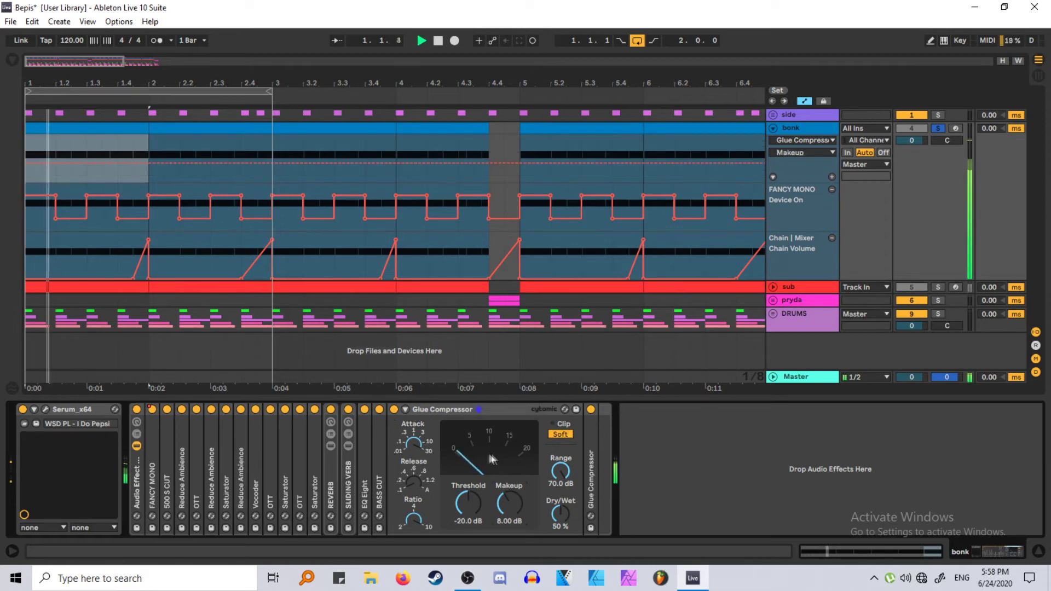
{"action": "key", "text": "space"}
{"action": "key", "text": "space"}
{"action": "key", "text": "space"}
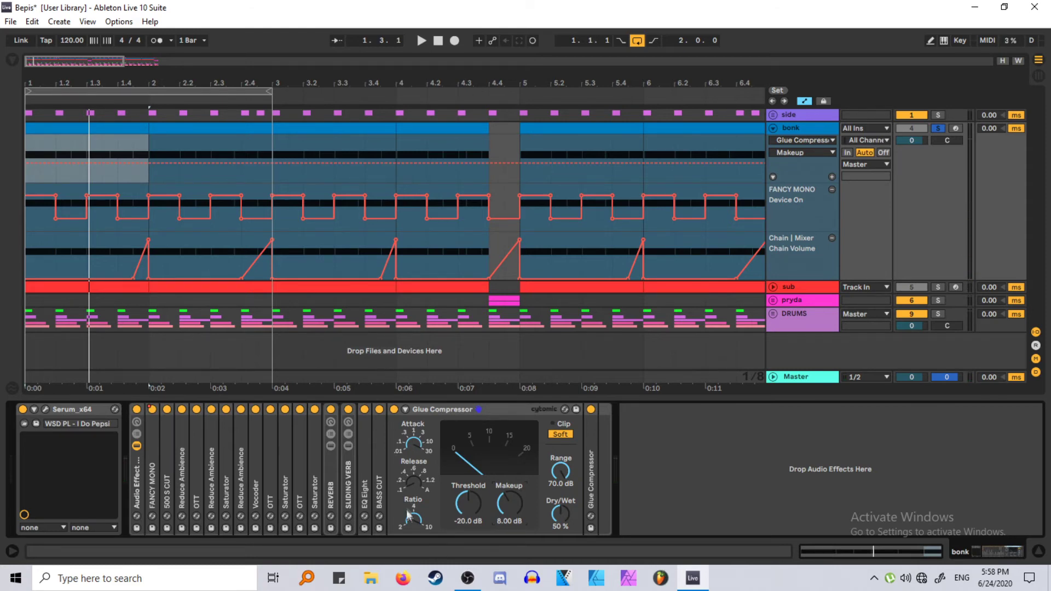
{"action": "left_click", "coordinate": [561, 514]}
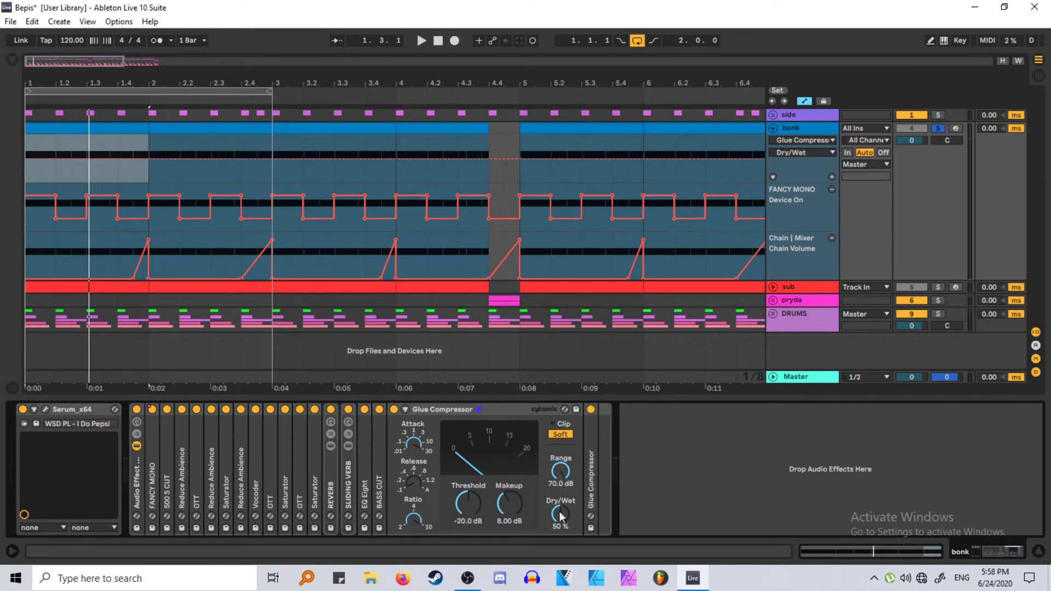
{"action": "double_click", "coordinate": [488, 410]}
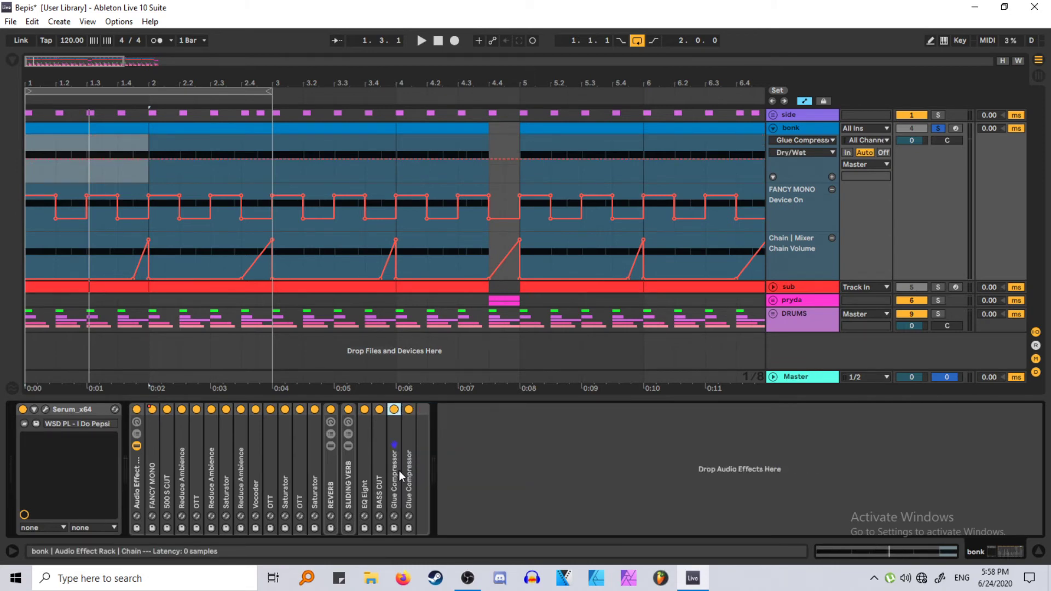
Unfold the last Glue Compressor, audition bonk while examining its gain reduction and makeup, and fold the device again.
{"action": "double_click", "coordinate": [412, 475]}
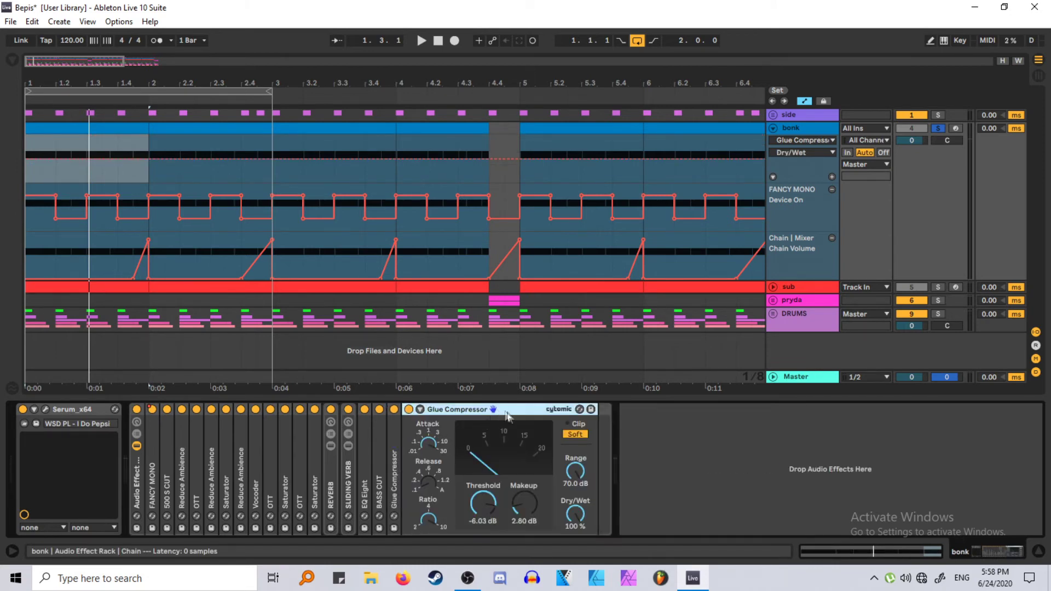
{"action": "key", "text": "space"}
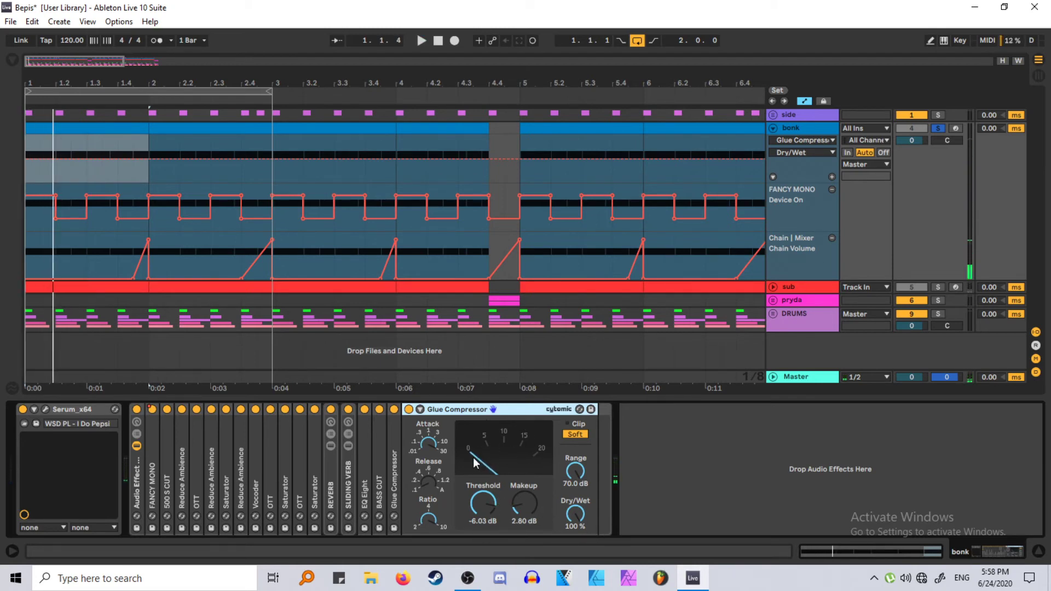
{"action": "key", "text": "space"}
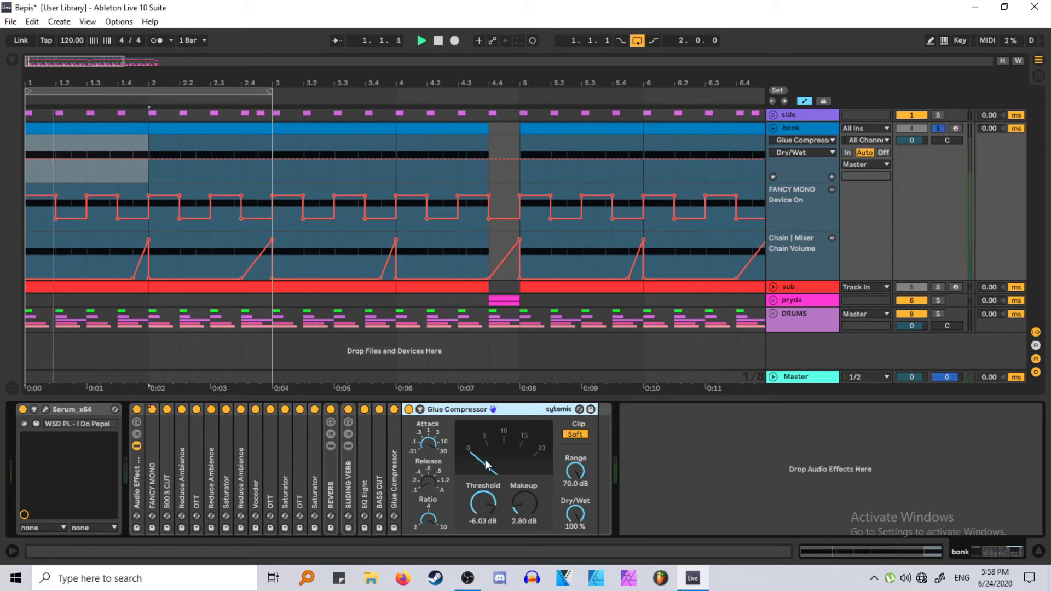
{"action": "key", "text": "space"}
{"action": "left_click", "coordinate": [524, 506]}
{"action": "left_click", "coordinate": [491, 412]}
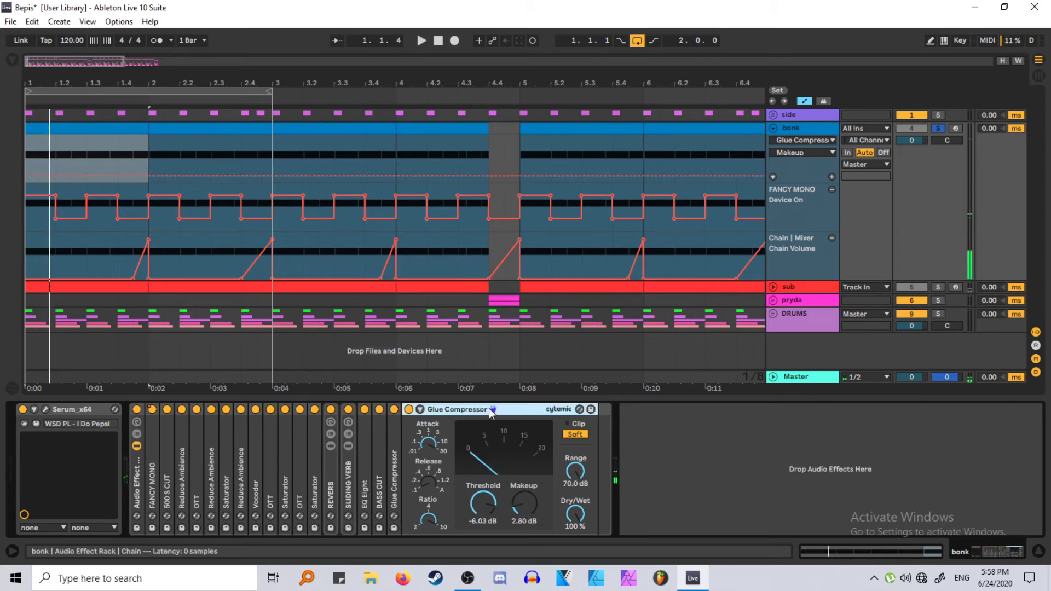
{"action": "double_click", "coordinate": [491, 411]}
{"action": "double_click", "coordinate": [411, 483]}
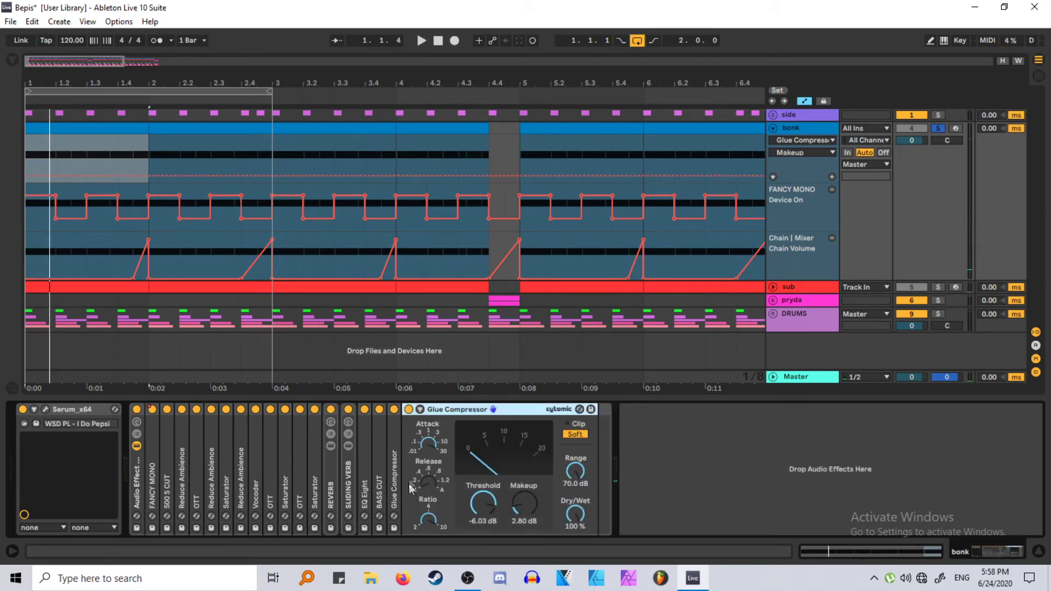
{"action": "double_click", "coordinate": [455, 409]}
Bypass bonk's whole Audio Effect Rack to audition the raw Serum sound, re-enable the rack and save the set.
{"action": "left_click", "coordinate": [143, 496]}
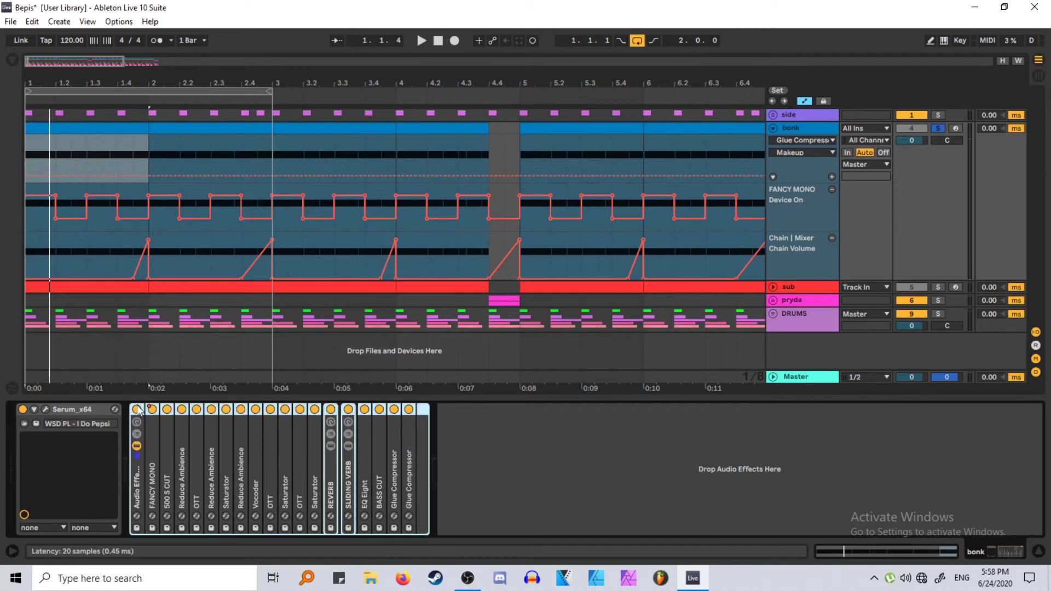
{"action": "left_click", "coordinate": [137, 409]}
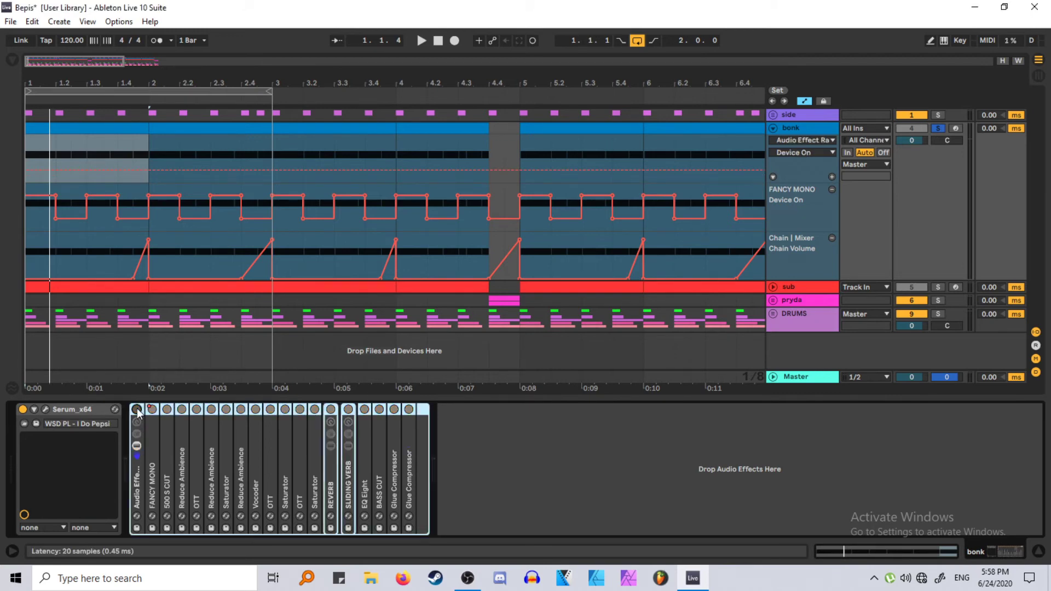
{"action": "key", "text": "space"}
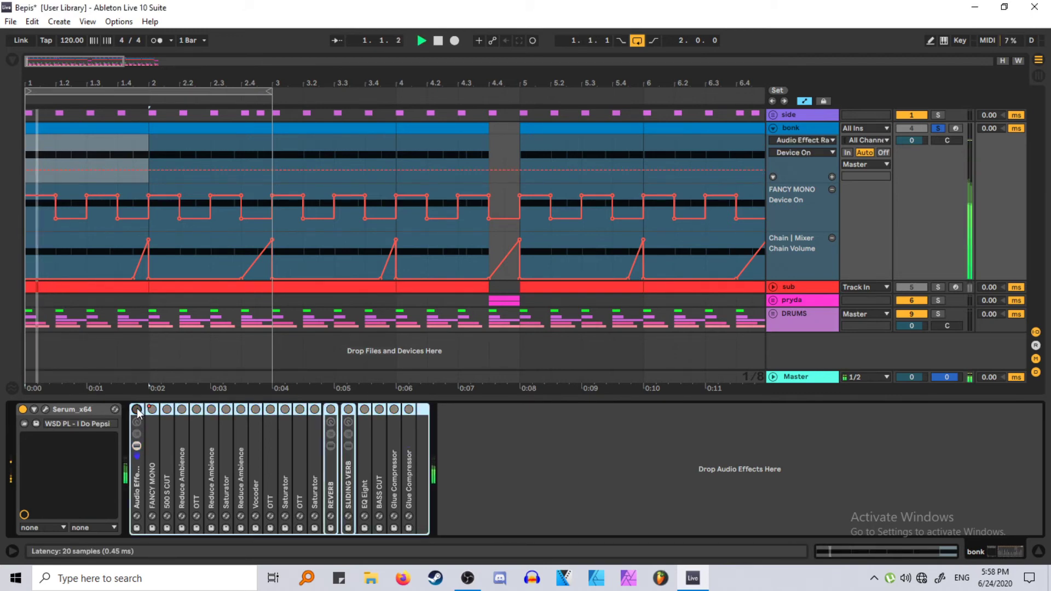
{"action": "left_click", "coordinate": [137, 409]}
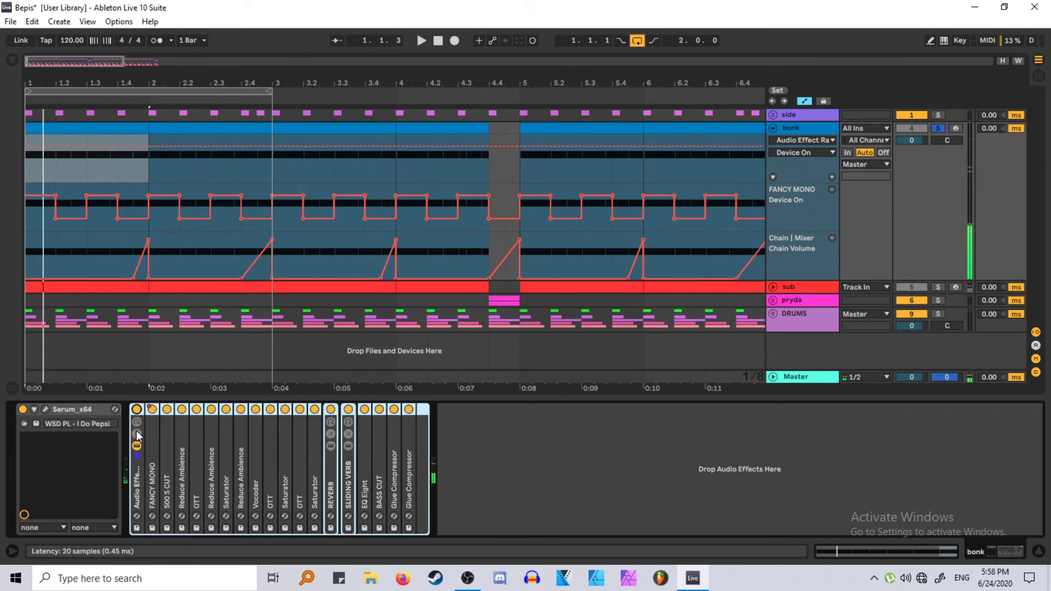
{"action": "key", "text": "ctrl+s"}
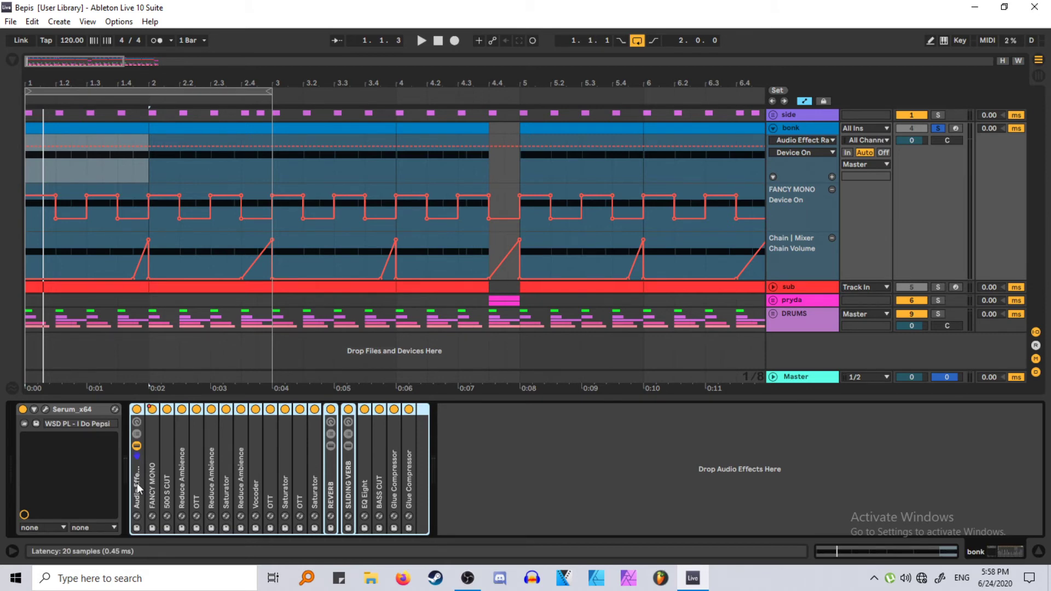
Unfold bonk's Audio Effect Rack and rename it POST.
{"action": "double_click", "coordinate": [137, 482]}
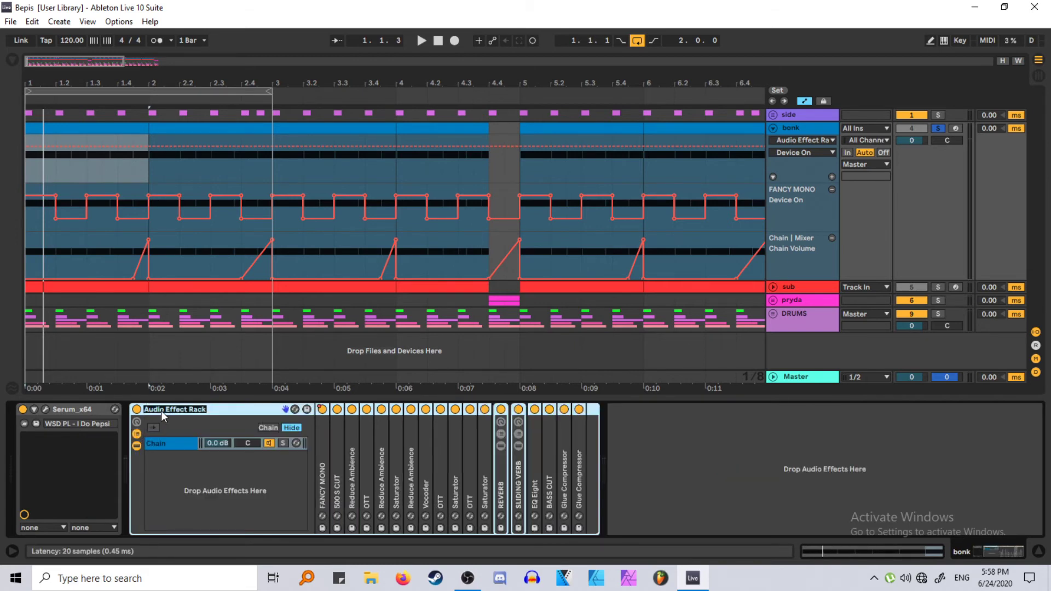
{"action": "type", "text": "POST"}
{"action": "key", "text": "Return"}
Remove the POST rack and its automation from bonk, paste the rack back after Serum in folded form and save the set.
{"action": "key", "text": "Delete"}
{"action": "left_click", "coordinate": [161, 411]}
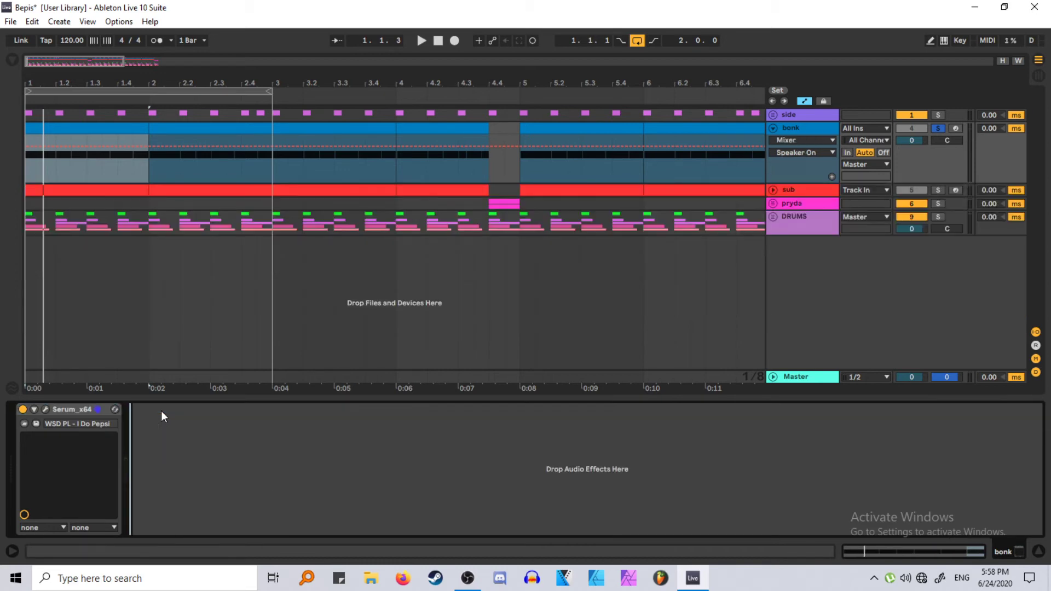
{"action": "key", "text": "ctrl+v"}
{"action": "double_click", "coordinate": [165, 409]}
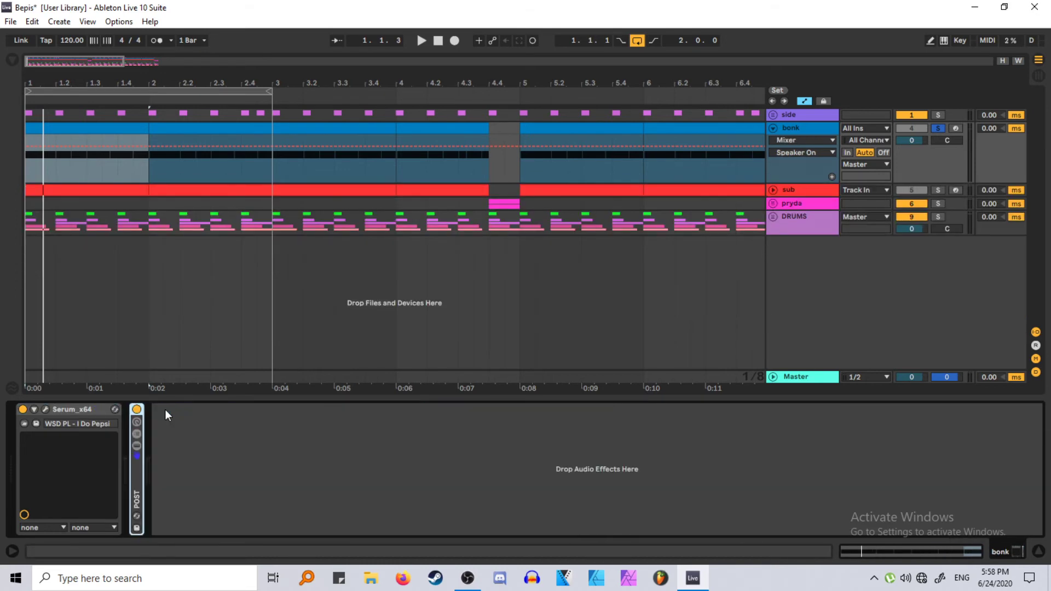
{"action": "key", "text": "ctrl+s"}
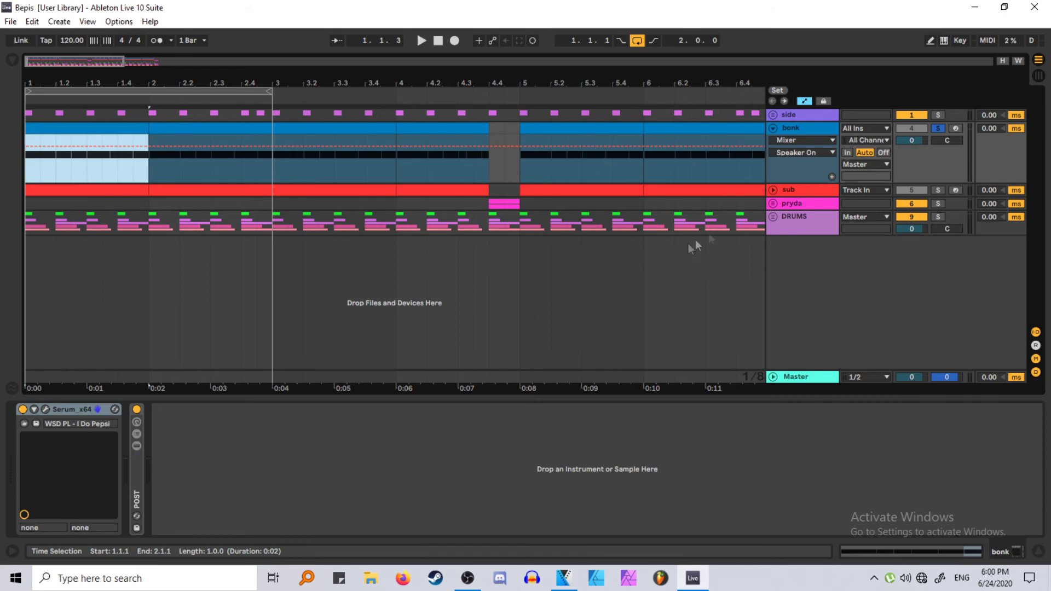
Turn off the arrangement loop, insert an audio track below DRUMS and solo it.
{"action": "left_click", "coordinate": [129, 130]}
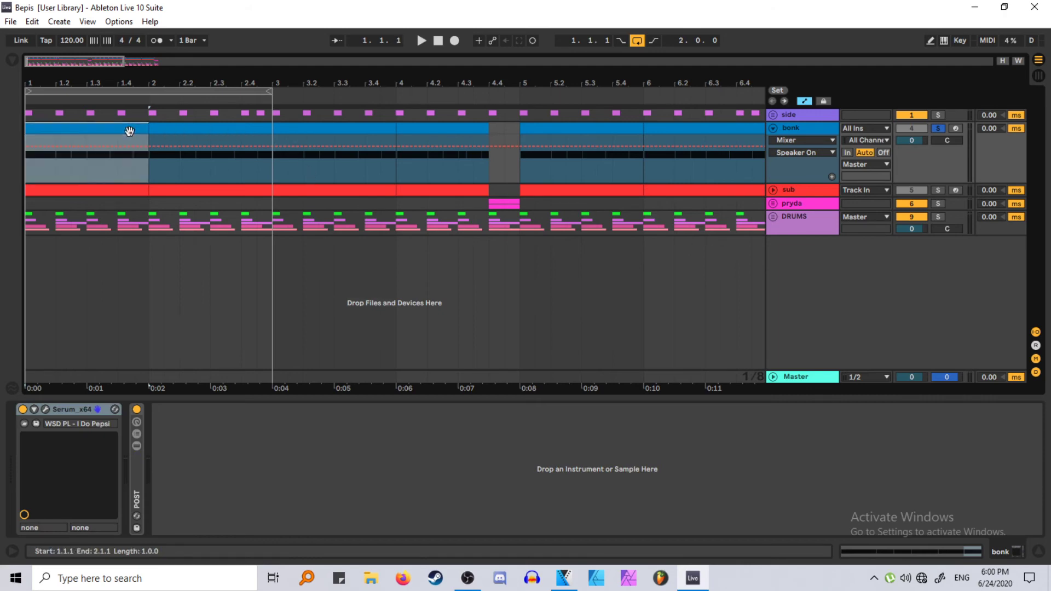
{"action": "right_click", "coordinate": [236, 93]}
{"action": "left_click", "coordinate": [243, 100]}
{"action": "right_click", "coordinate": [796, 274]}
{"action": "right_click", "coordinate": [793, 271]}
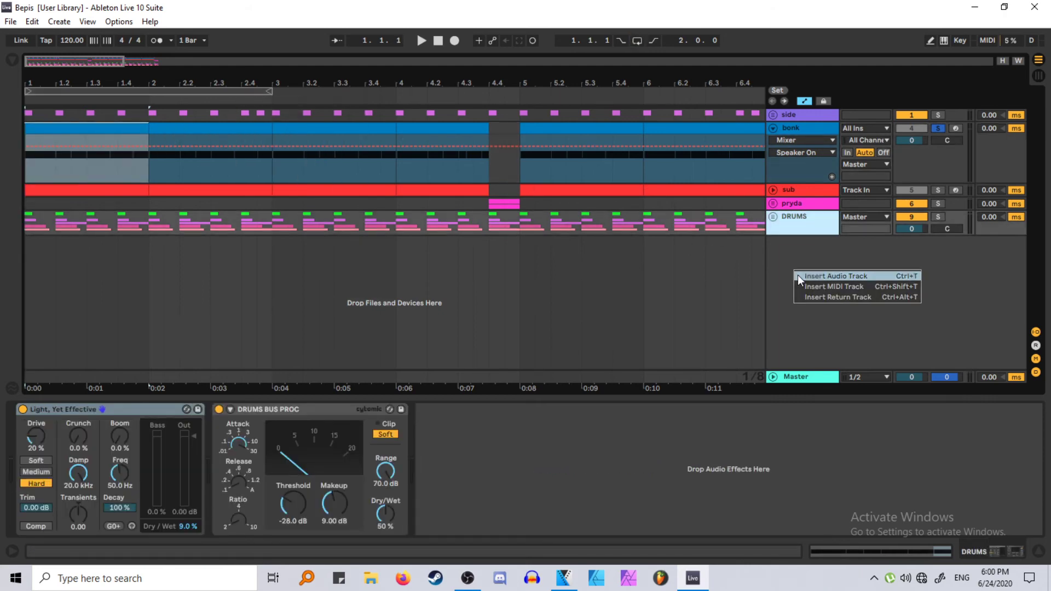
{"action": "left_click", "coordinate": [798, 276]}
{"action": "left_click", "coordinate": [939, 242]}
Enable arrangement recording and check the FL Studio ASIO hardware setup in the audio preferences.
{"action": "left_click", "coordinate": [454, 40]}
{"action": "left_click", "coordinate": [119, 21]}
{"action": "left_click", "coordinate": [192, 378]}
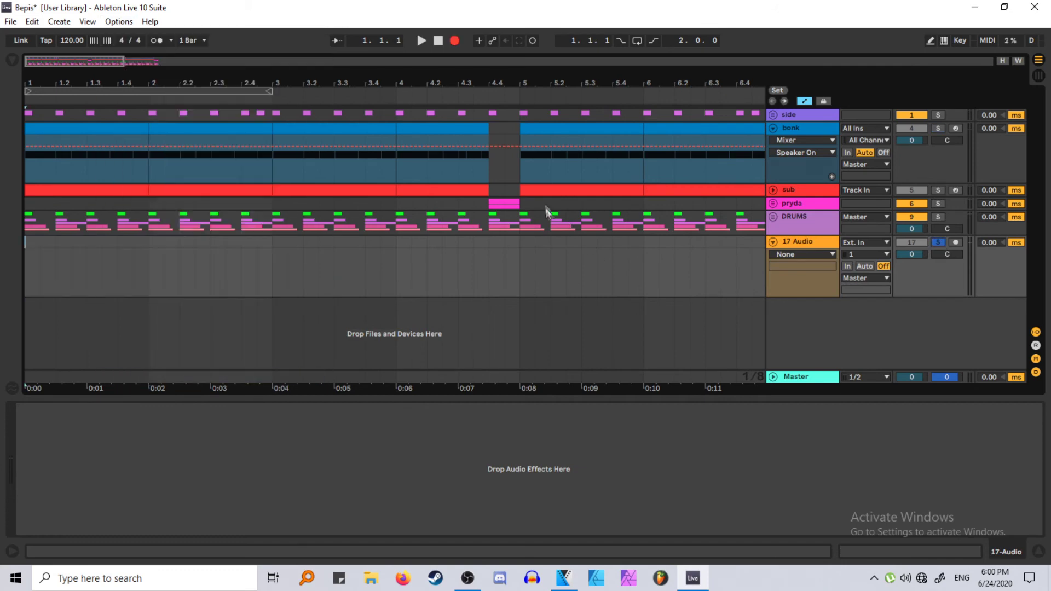
{"action": "left_click", "coordinate": [340, 125]}
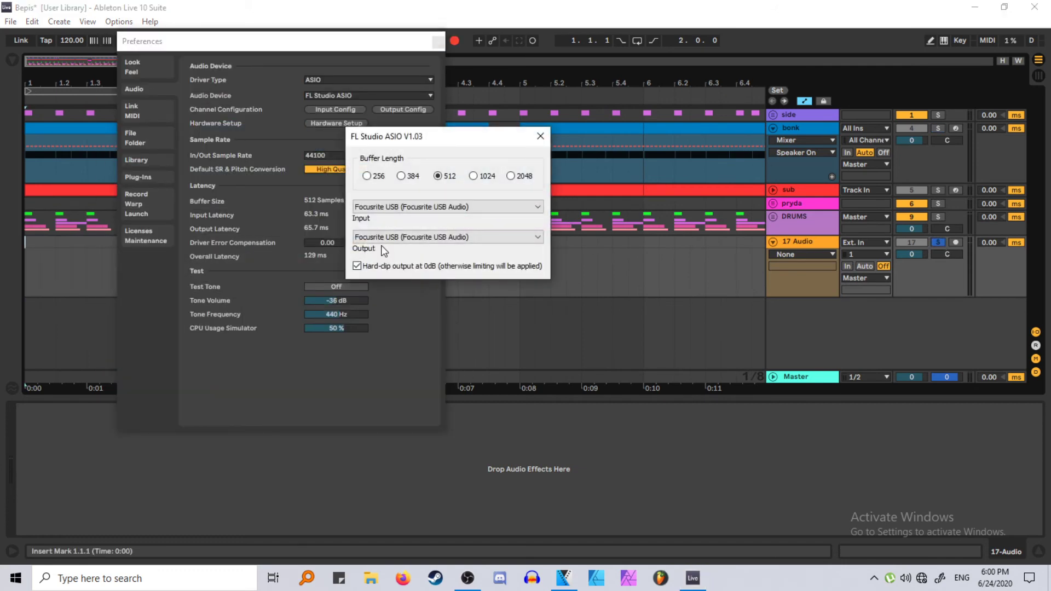
Start the transport, turn the metronome off, and arm the new audio track to record a voice take.
{"action": "key", "text": "space"}
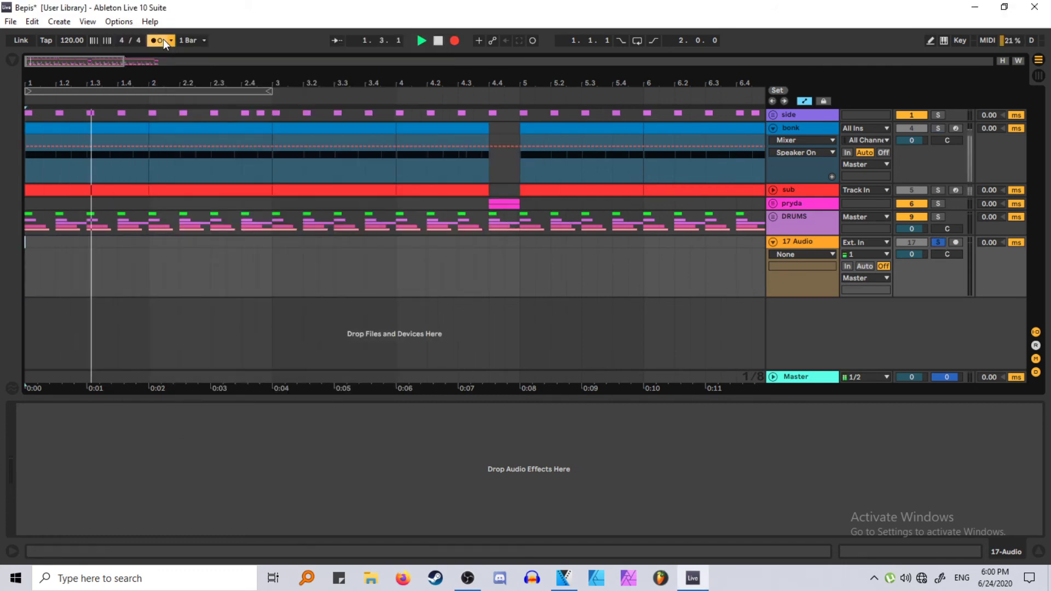
{"action": "left_click", "coordinate": [161, 40]}
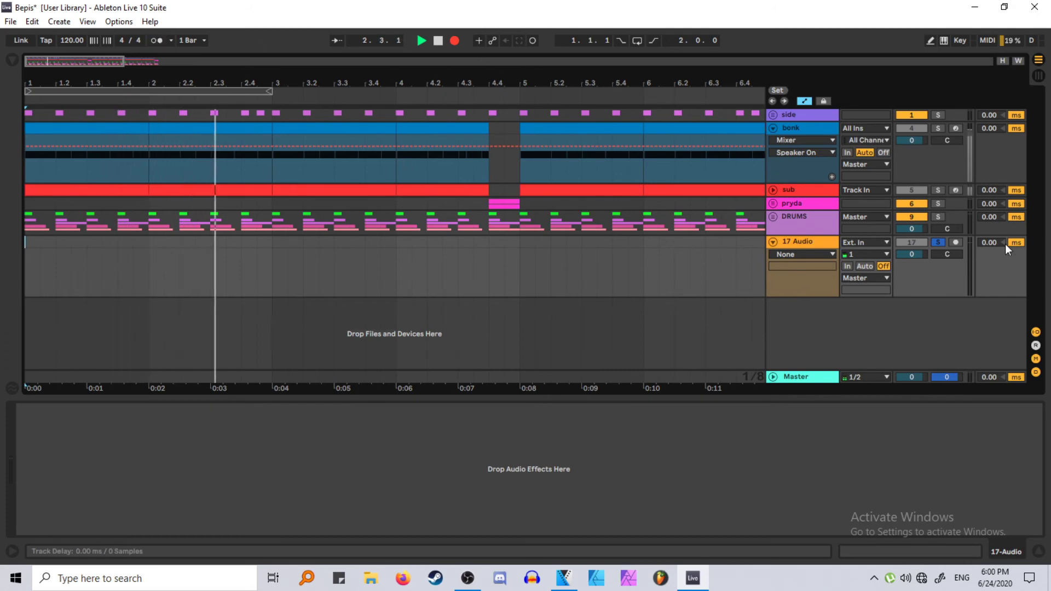
{"action": "left_click", "coordinate": [955, 241]}
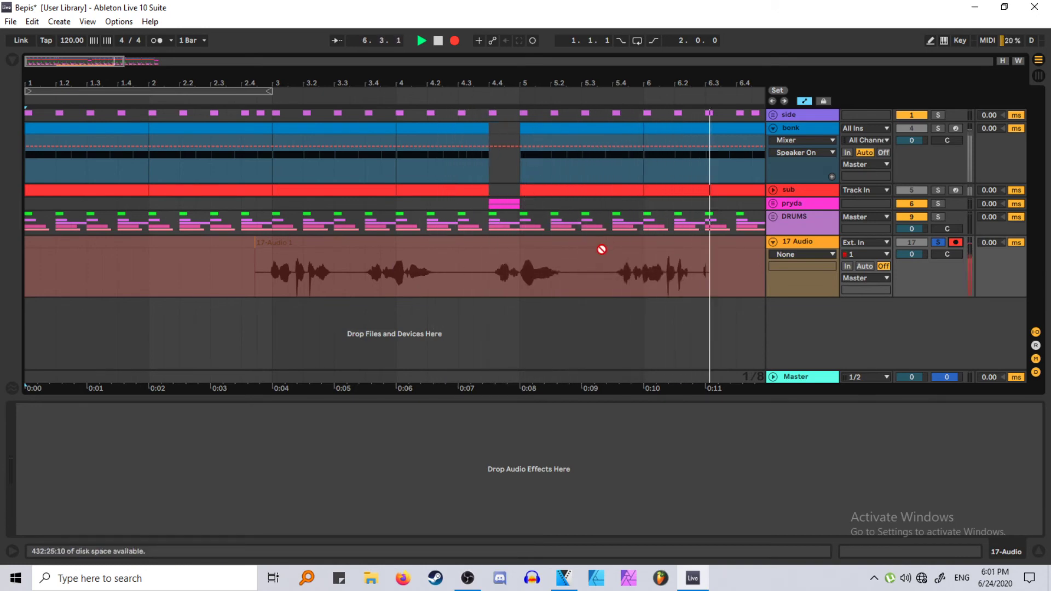
{"action": "key", "text": "space"}
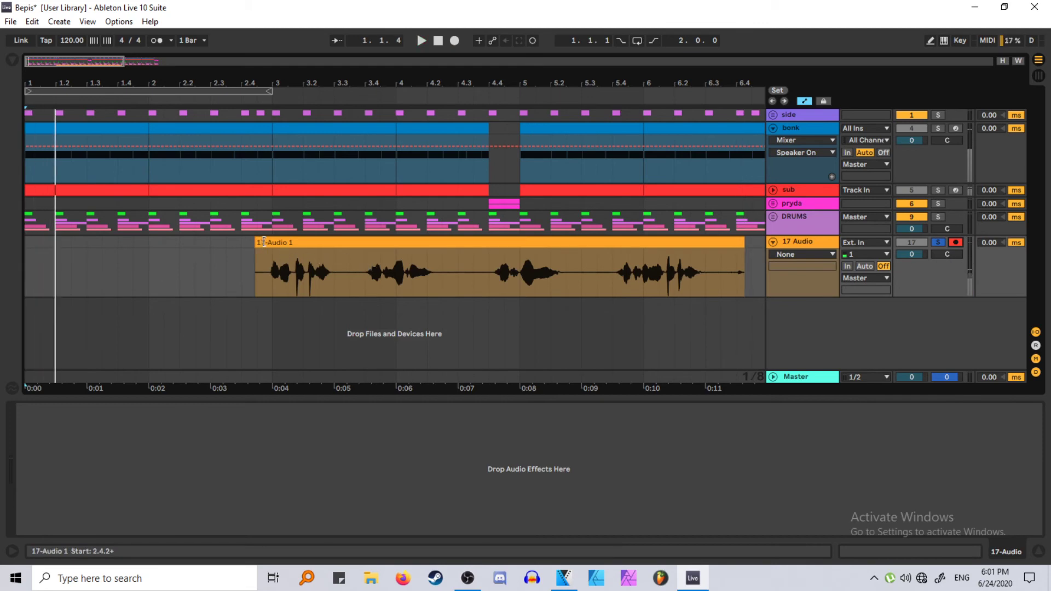
Trim the lead-in of the recorded voice clip and reopen the FL Studio ASIO hardware setup.
{"action": "left_click", "coordinate": [573, 271]}
{"action": "key", "text": "ctrl+comma"}
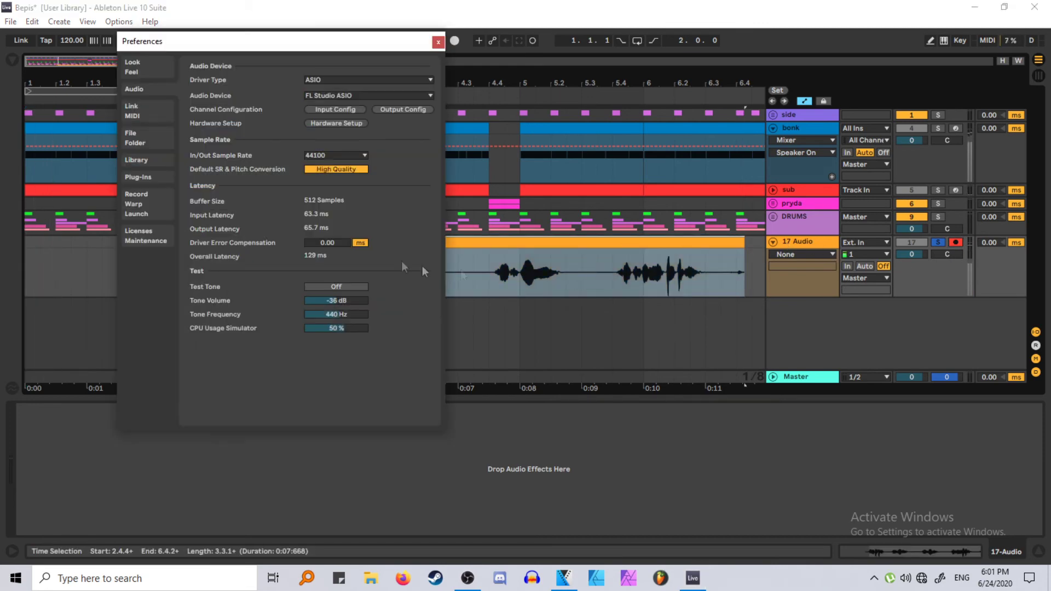
{"action": "left_click", "coordinate": [343, 123]}
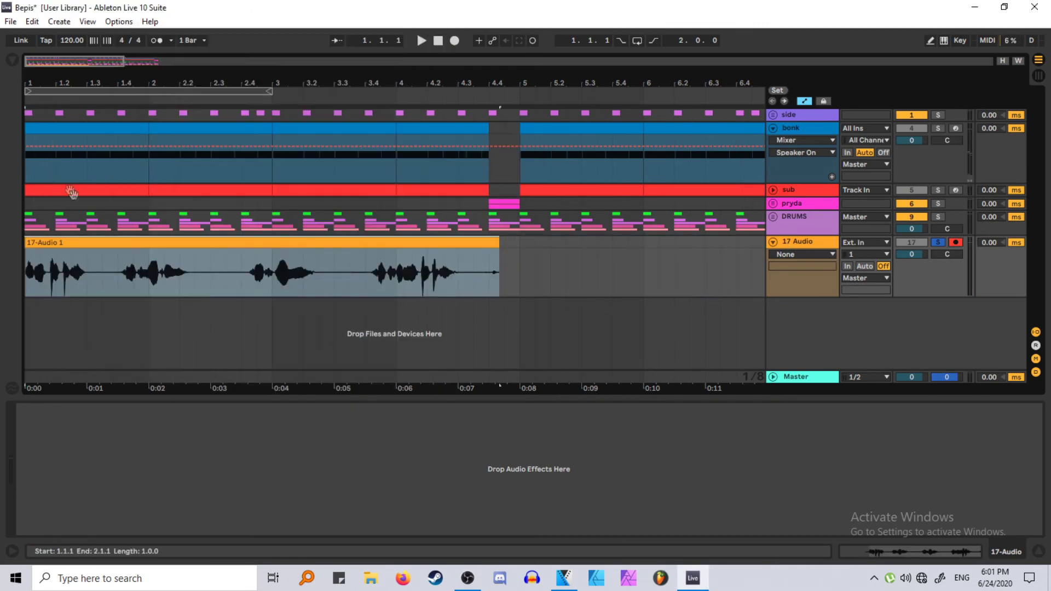
Move the trimmed voice clip to the start of the arrangement and audition it with the metronome turned on.
{"action": "key", "text": "space"}
{"action": "key", "text": "space"}
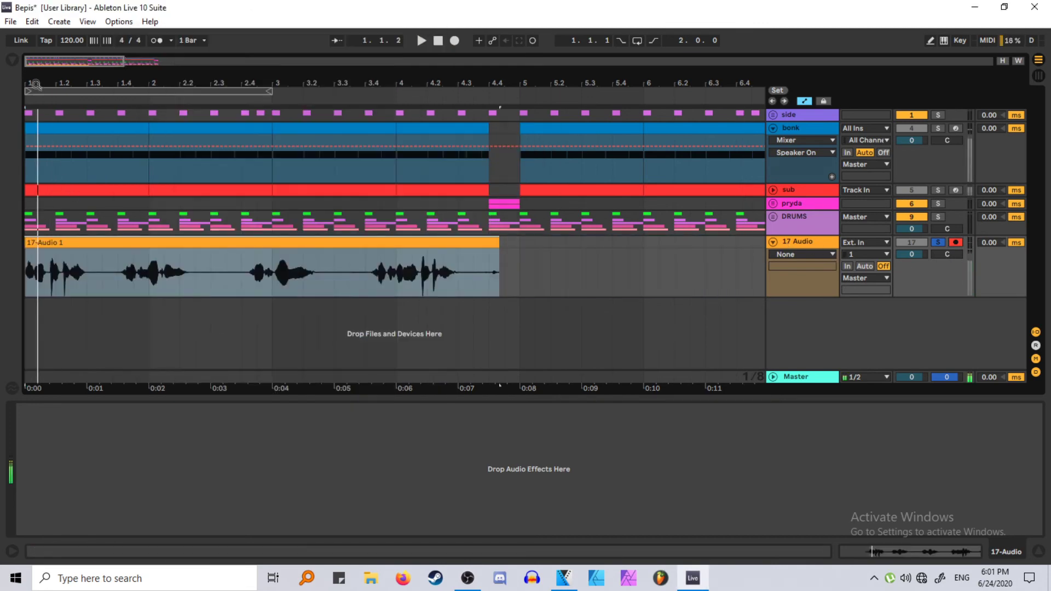
{"action": "left_click_drag", "start_coordinate": [38, 85], "coordinate": [49, 239]}
{"action": "key", "text": "space"}
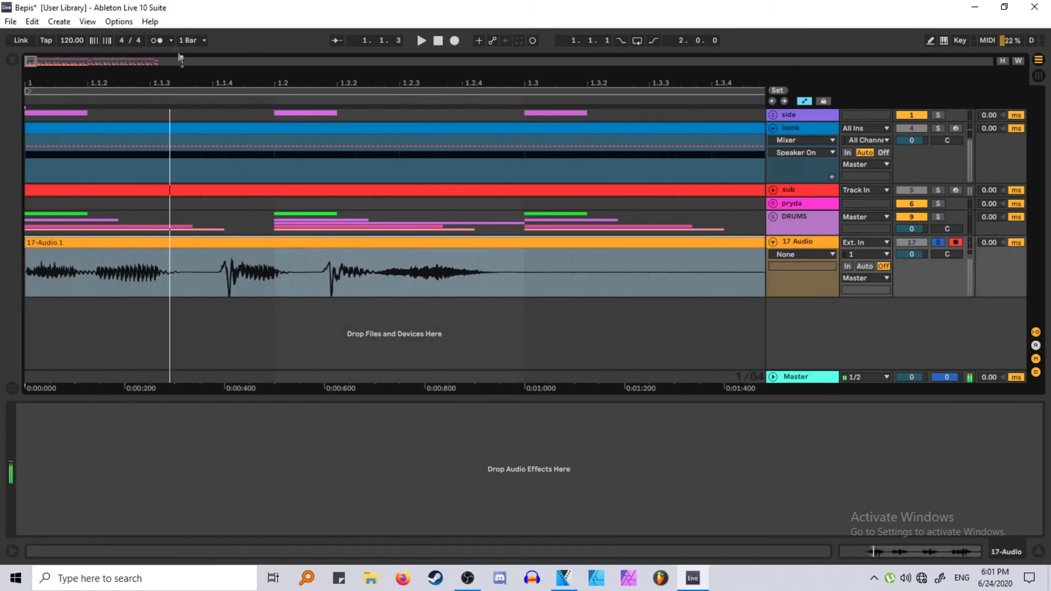
{"action": "left_click", "coordinate": [165, 41]}
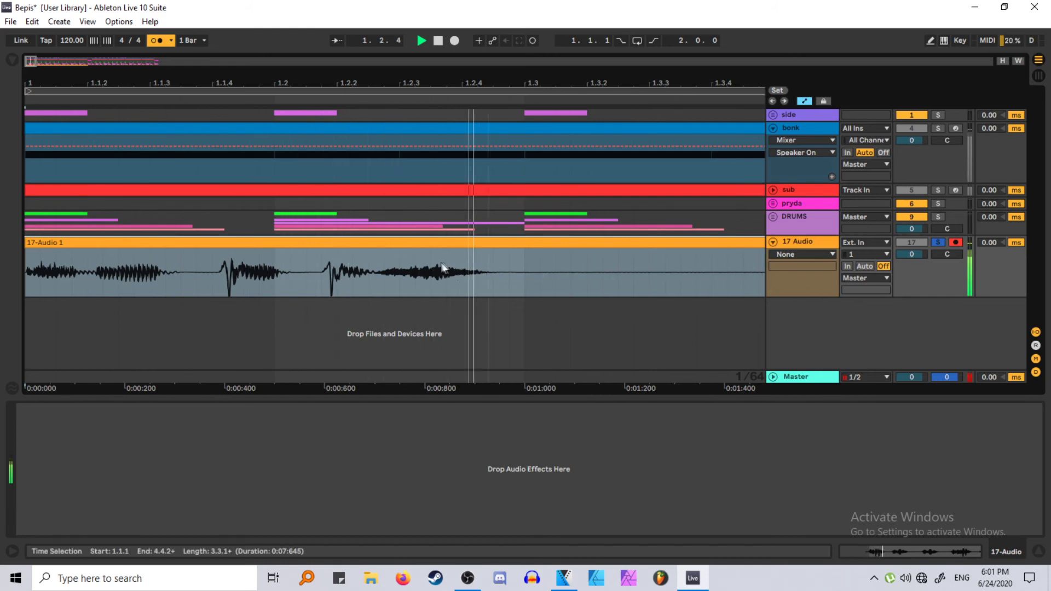
Add an EQ Eight to the voice track and set band 1 to a low cut at 200 Hz.
{"action": "key", "text": "ctrl+alt+b"}
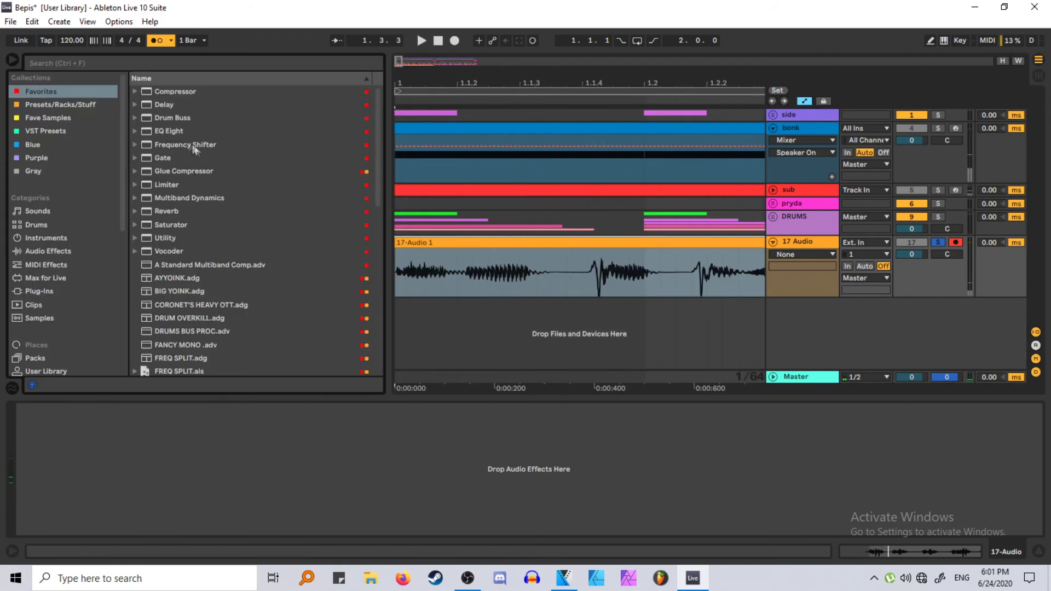
{"action": "left_click_drag", "start_coordinate": [170, 131], "coordinate": [508, 280]}
{"action": "left_click", "coordinate": [69, 518]}
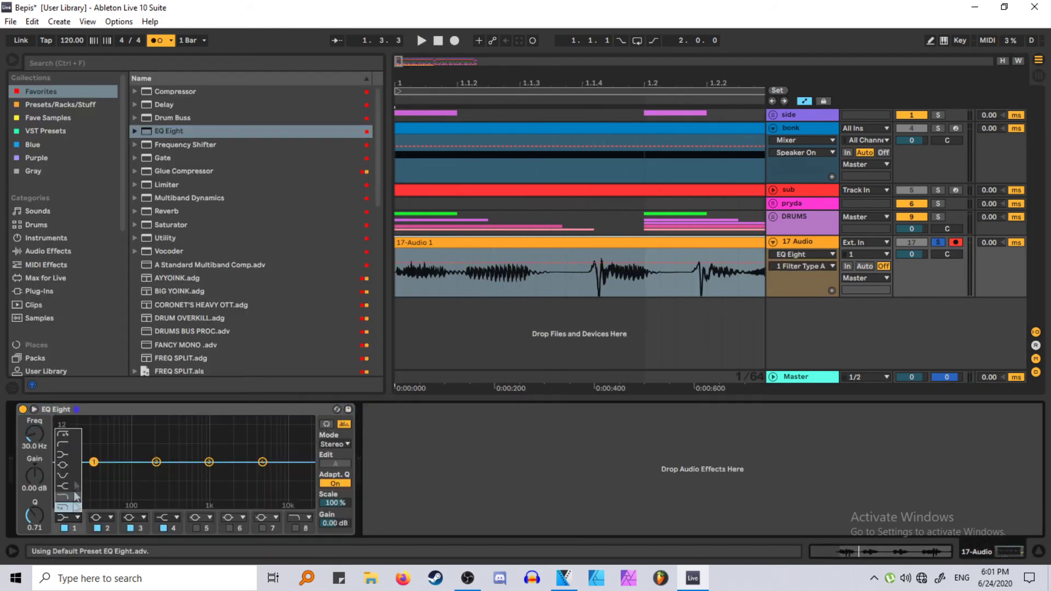
{"action": "left_click", "coordinate": [63, 446]}
{"action": "left_click_drag", "start_coordinate": [28, 436], "coordinate": [28, 421]}
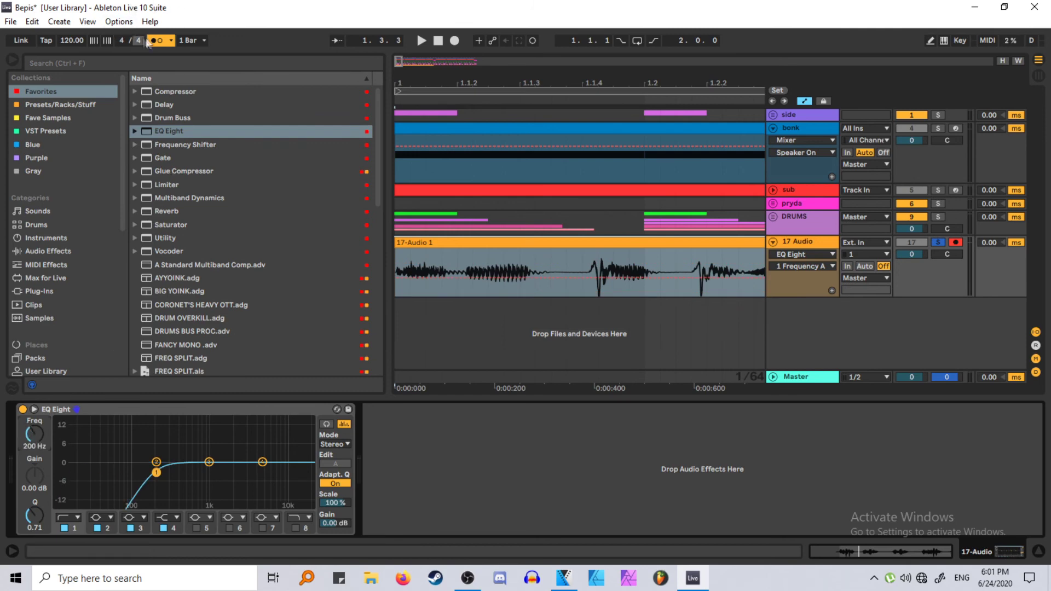
Add a Compressor and the OTT preset after the EQ Eight on the voice track.
{"action": "left_click_drag", "start_coordinate": [180, 91], "coordinate": [444, 476]}
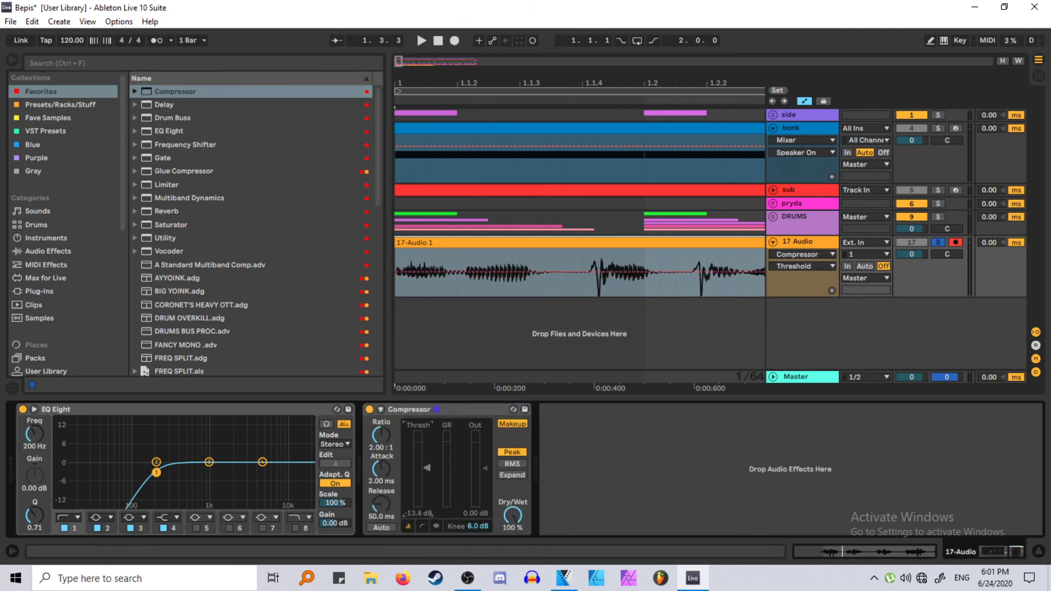
{"action": "scroll", "coordinate": [184, 274], "scroll_direction": "down", "scroll_amount": 2}
{"action": "left_click_drag", "start_coordinate": [168, 366], "coordinate": [602, 469]}
Insert the Reduce Ambience preset between the Compressor and OTT, raise its Time to 379 %, and audition the voice.
{"action": "scroll", "coordinate": [208, 263], "scroll_direction": "down", "scroll_amount": 3}
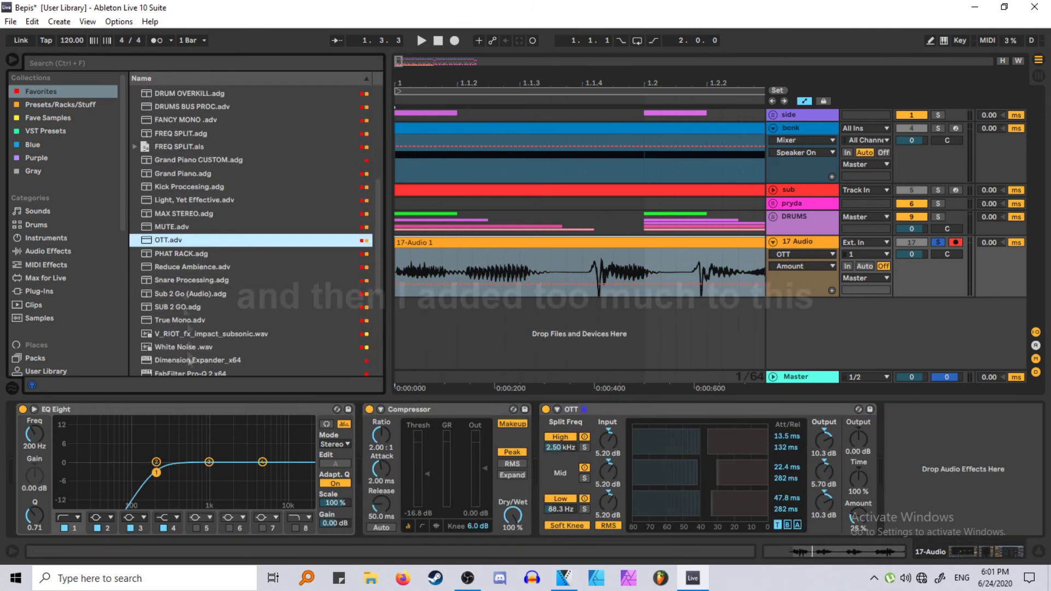
{"action": "left_click_drag", "start_coordinate": [208, 267], "coordinate": [539, 469]}
{"action": "scroll", "coordinate": [234, 217], "scroll_direction": "up", "scroll_amount": 5}
{"action": "left_click_drag", "start_coordinate": [857, 478], "coordinate": [857, 449]}
{"action": "key", "text": "space"}
Add a second EQ Eight after OTT and shape its curve, cutting the lows with band 1 at 69.6 Hz and -15.0 dB.
{"action": "left_click_drag", "start_coordinate": [174, 132], "coordinate": [870, 471]}
{"action": "key", "text": "space"}
{"action": "left_click_drag", "start_coordinate": [891, 462], "coordinate": [944, 466]}
{"action": "left_click_drag", "start_coordinate": [835, 462], "coordinate": [866, 454]}
{"action": "left_click_drag", "start_coordinate": [775, 462], "coordinate": [803, 504]}
{"action": "key", "text": "space"}
Insert TDR Nova between OTT and the last EQ Eight, adjust its band 1 and dynamic threshold, and audition the voice.
{"action": "scroll", "coordinate": [180, 262], "scroll_direction": "down", "scroll_amount": 12}
{"action": "key", "text": "space"}
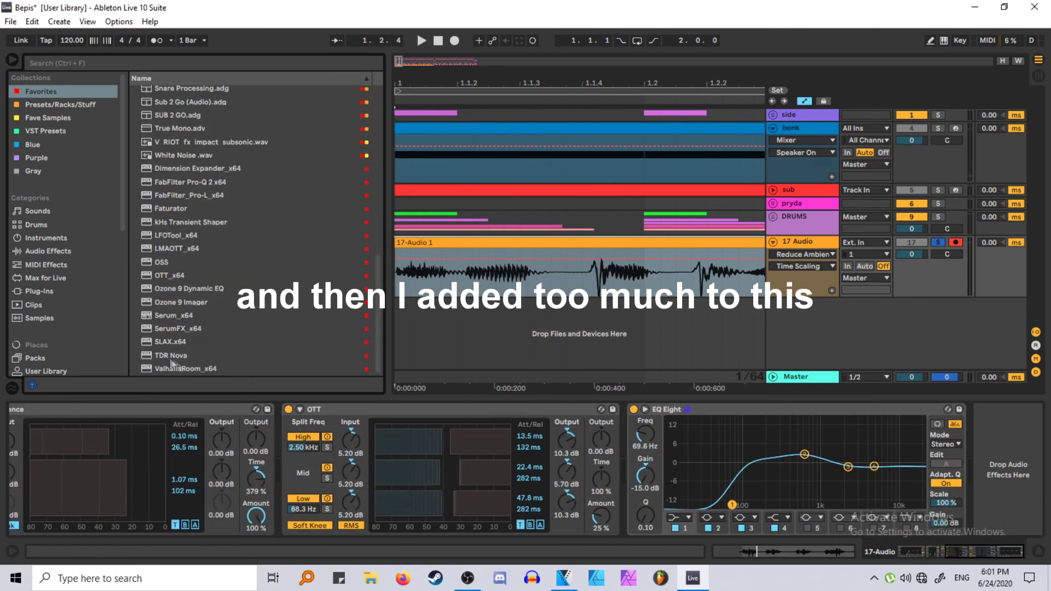
{"action": "left_click_drag", "start_coordinate": [169, 358], "coordinate": [640, 471]}
{"action": "left_click_drag", "start_coordinate": [295, 184], "coordinate": [180, 214]}
{"action": "left_click", "coordinate": [336, 384]}
{"action": "left_click_drag", "start_coordinate": [336, 419], "coordinate": [335, 438]}
{"action": "key", "text": "space"}
{"action": "left_click", "coordinate": [574, 64]}
{"action": "key", "text": "space"}
Add a Chorus before OTT within a two-chain Audio Effect Rack and load a Vocoder.
{"action": "left_click", "coordinate": [48, 251]}
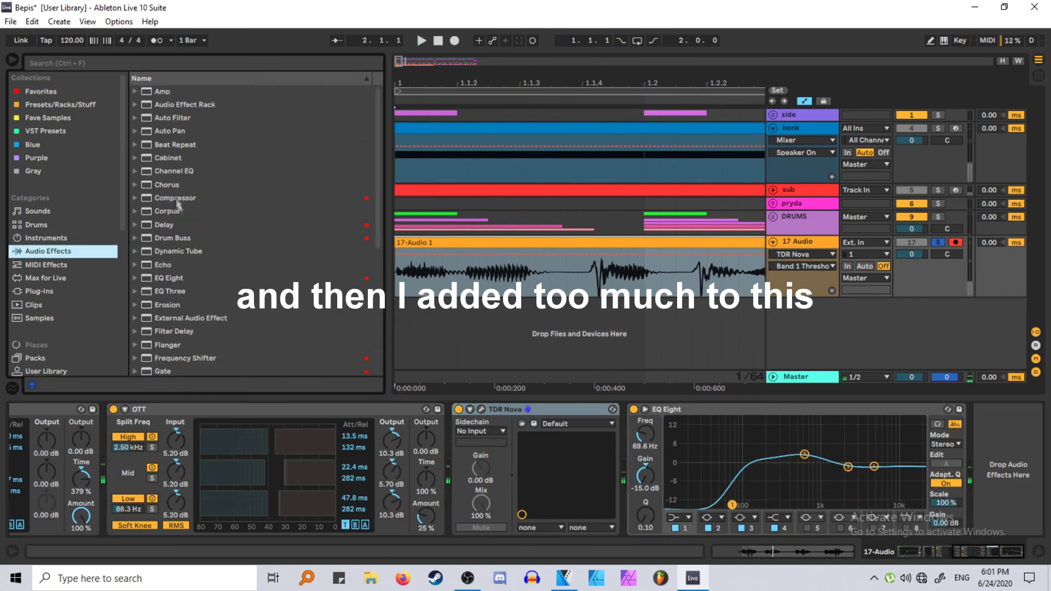
{"action": "left_click_drag", "start_coordinate": [179, 185], "coordinate": [229, 415]}
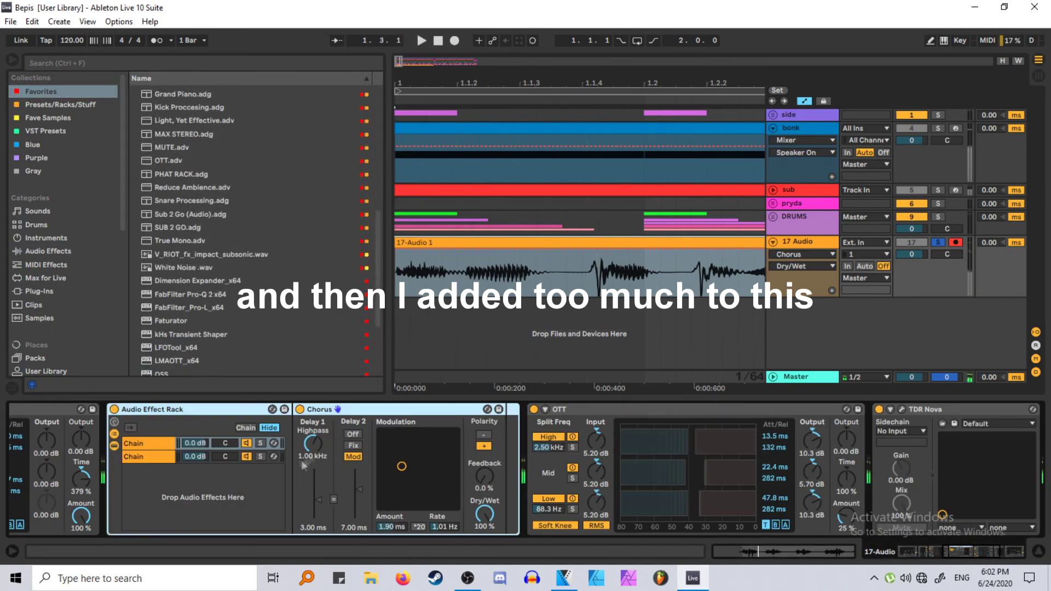
{"action": "scroll", "coordinate": [209, 236], "scroll_direction": "up", "scroll_amount": 5}
{"action": "double_click", "coordinate": [180, 250]}
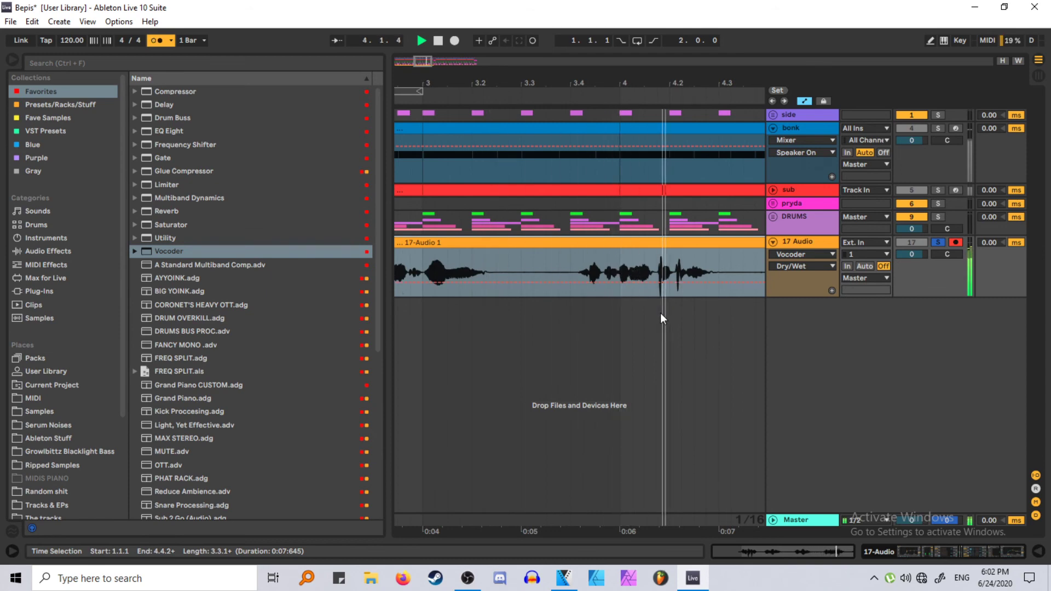
Stop playback, turn the metronome off, and place the insert marker at the end of the voice clip.
{"action": "key", "text": "space"}
{"action": "left_click", "coordinate": [160, 40]}
{"action": "scroll", "coordinate": [730, 272], "scroll_direction": "down", "scroll_amount": 3}
{"action": "left_click", "coordinate": [734, 246]}
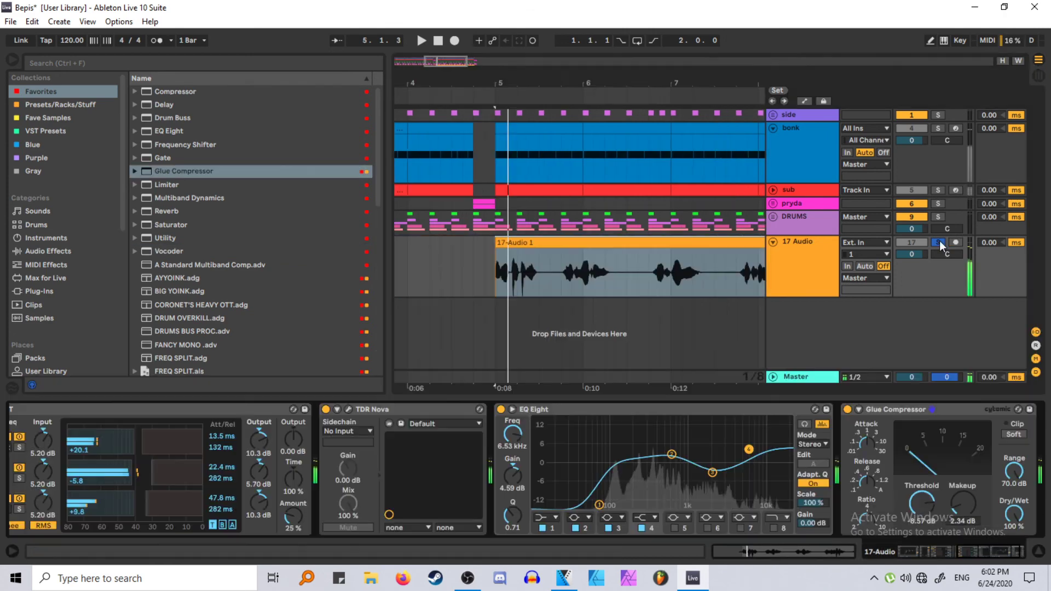
Unsolo the voice track, play it with the full mix from 4.2.3, and save the set with the voice clip selected.
{"action": "left_click", "coordinate": [938, 244]}
{"action": "left_click", "coordinate": [440, 247]}
{"action": "key", "text": "space"}
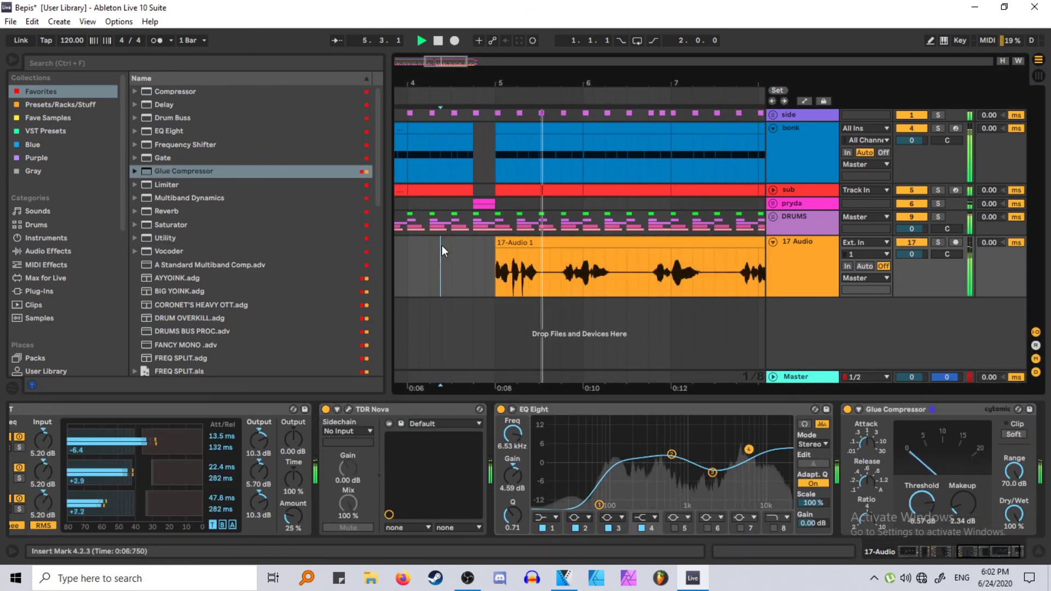
{"action": "left_click_drag", "start_coordinate": [601, 399], "coordinate": [596, 438]}
{"action": "key", "text": "space"}
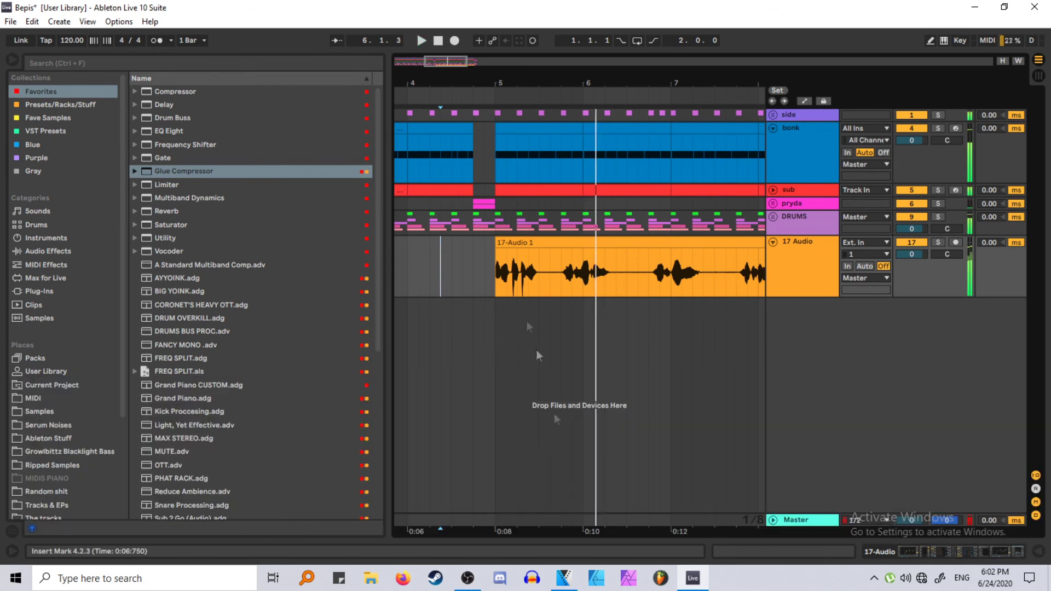
{"action": "left_click", "coordinate": [538, 242]}
{"action": "key", "text": "ctrl+s"}
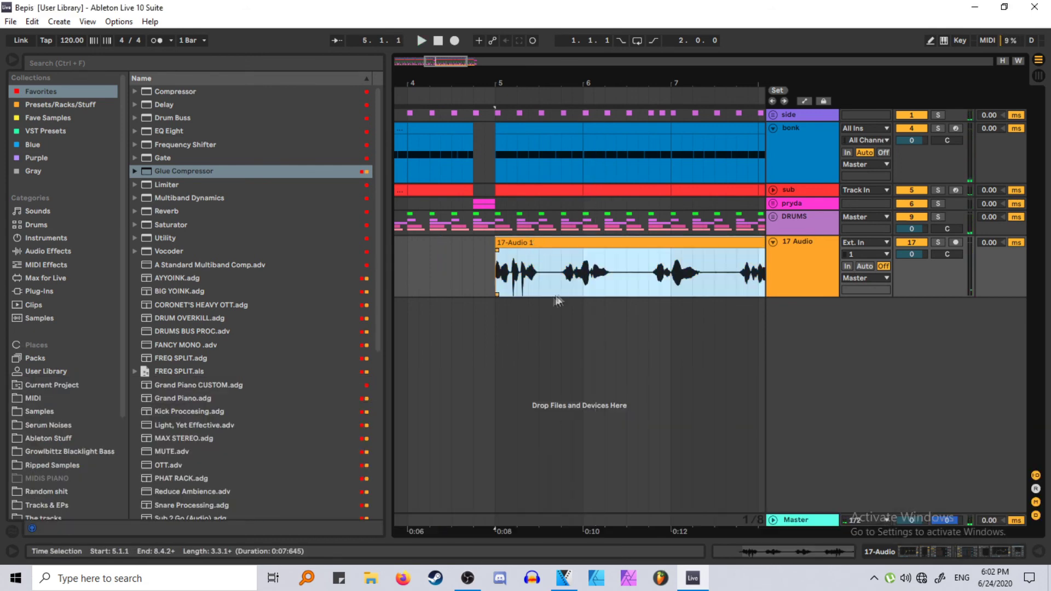
Show the voice track's devices, solo the track, and audition the processed voice from the middle of bar 5.
{"action": "scroll", "coordinate": [561, 295], "scroll_direction": "up", "scroll_amount": 4}
{"action": "left_click", "coordinate": [550, 280]}
{"action": "scroll", "coordinate": [548, 279], "scroll_direction": "down", "scroll_amount": 2}
{"action": "double_click", "coordinate": [812, 241]}
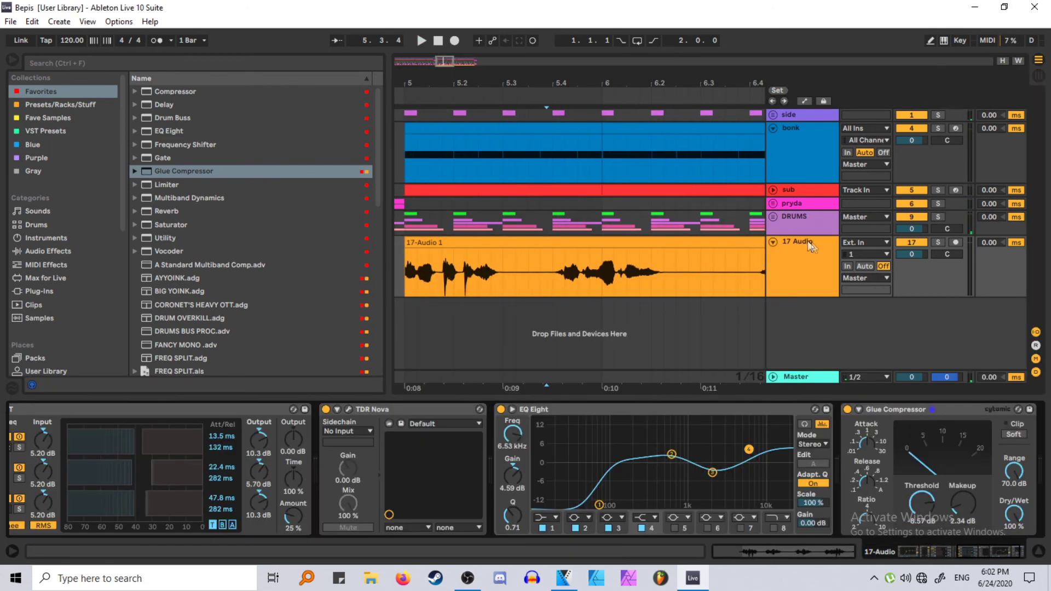
{"action": "left_click", "coordinate": [938, 242]}
{"action": "key", "text": "space"}
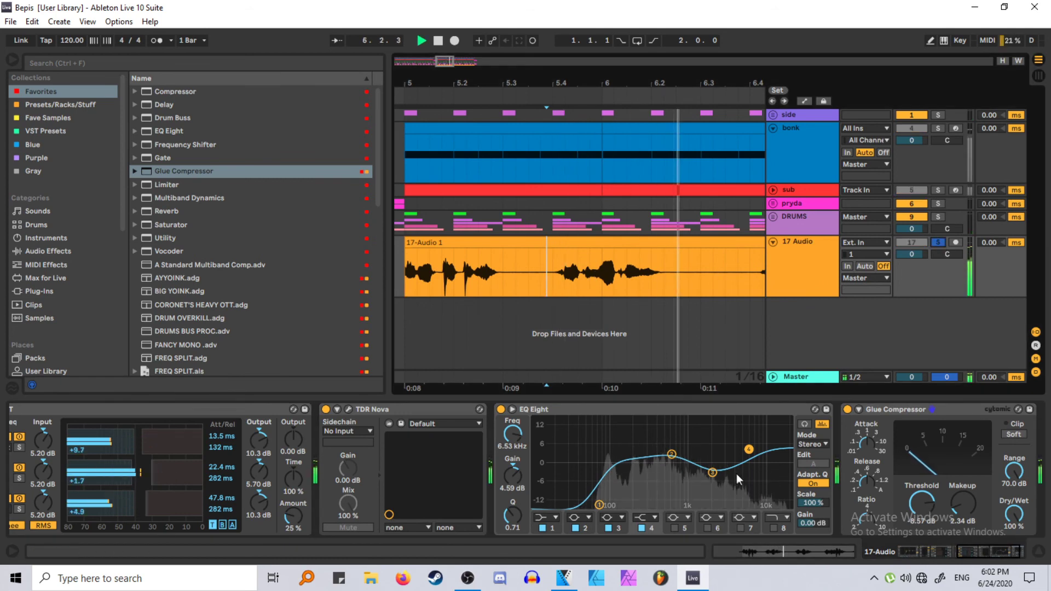
{"action": "key", "text": "space"}
Select the voice clip and listen to it together with the full mix.
{"action": "left_click", "coordinate": [610, 245]}
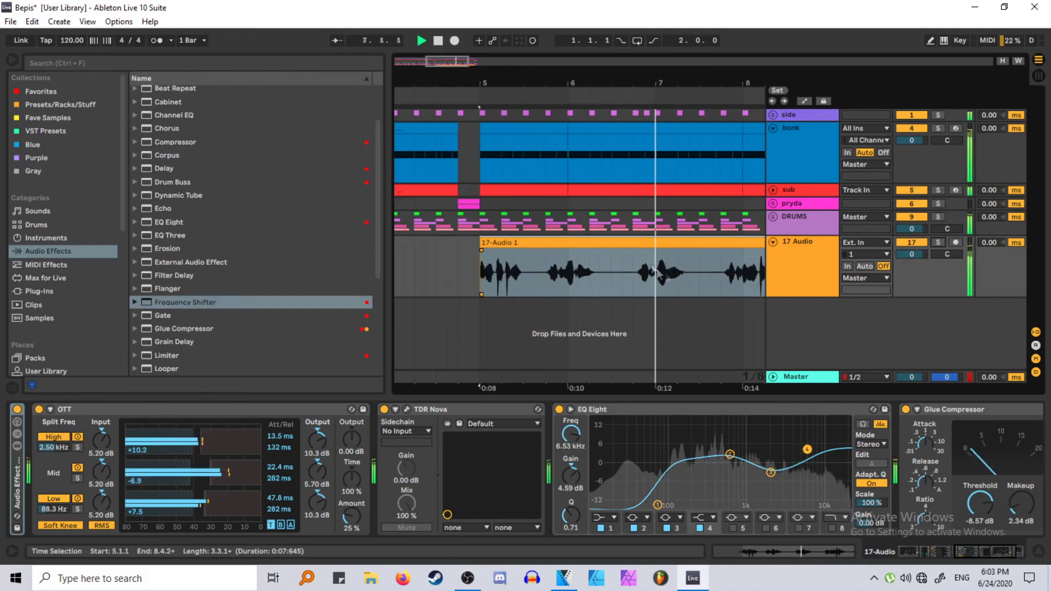
{"action": "left_click", "coordinate": [688, 242]}
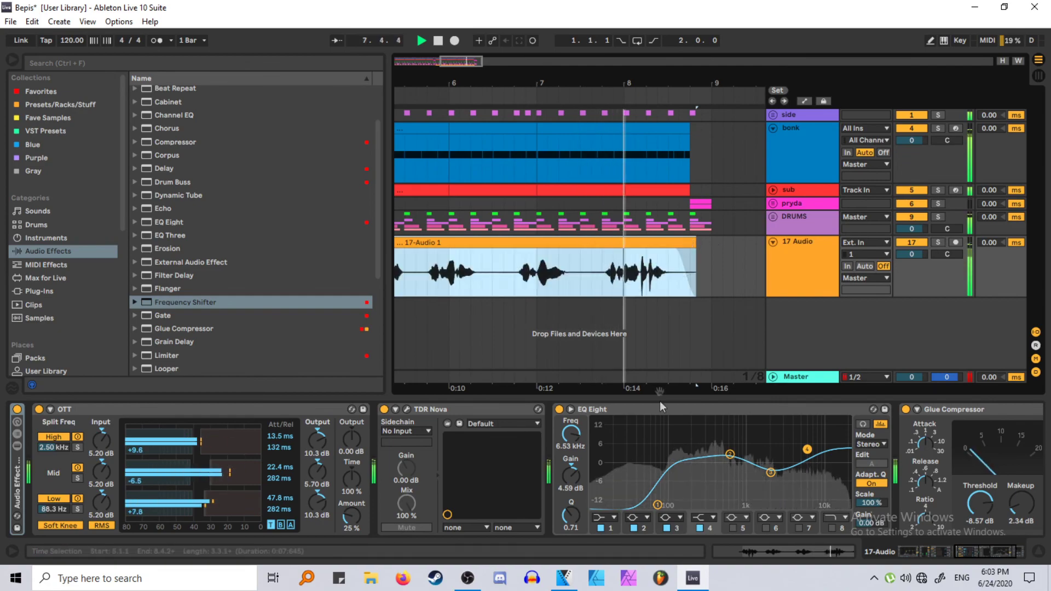